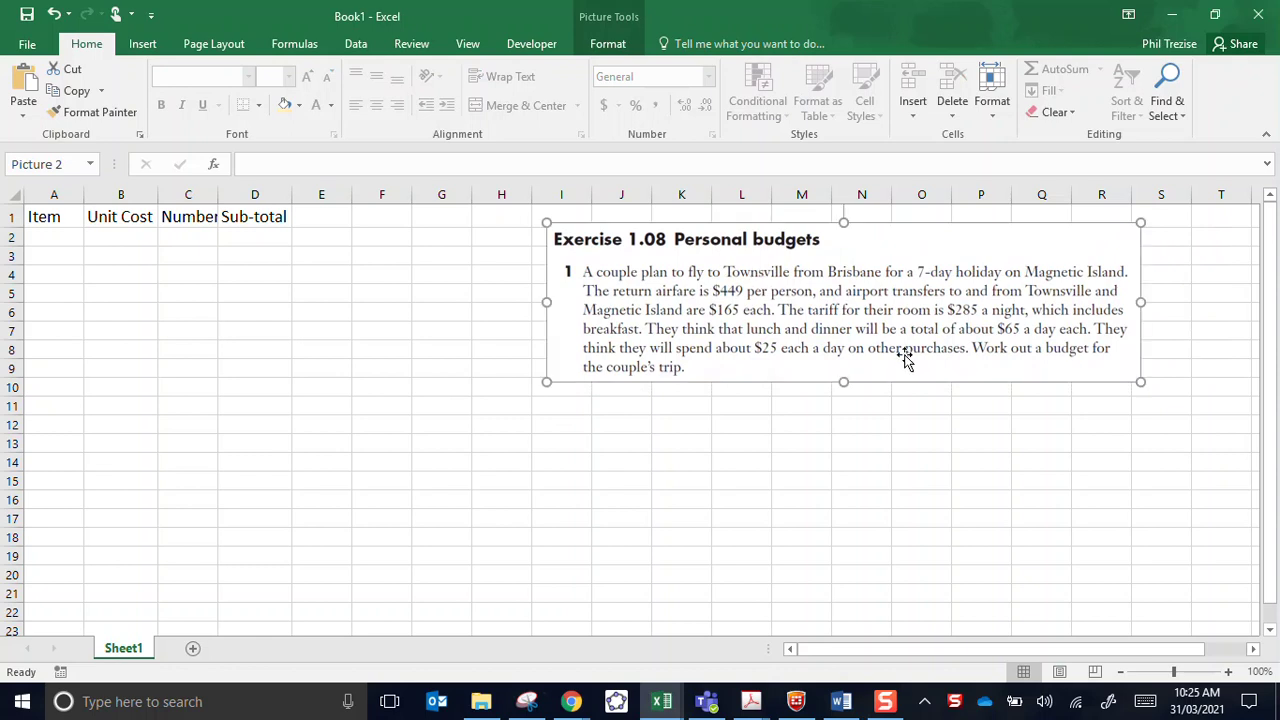
# Enlarge the exercise text picture and widen the Number column so its heading fits
pyautogui.moveTo(1140, 380); pyautogui.dragTo(1040, 367)
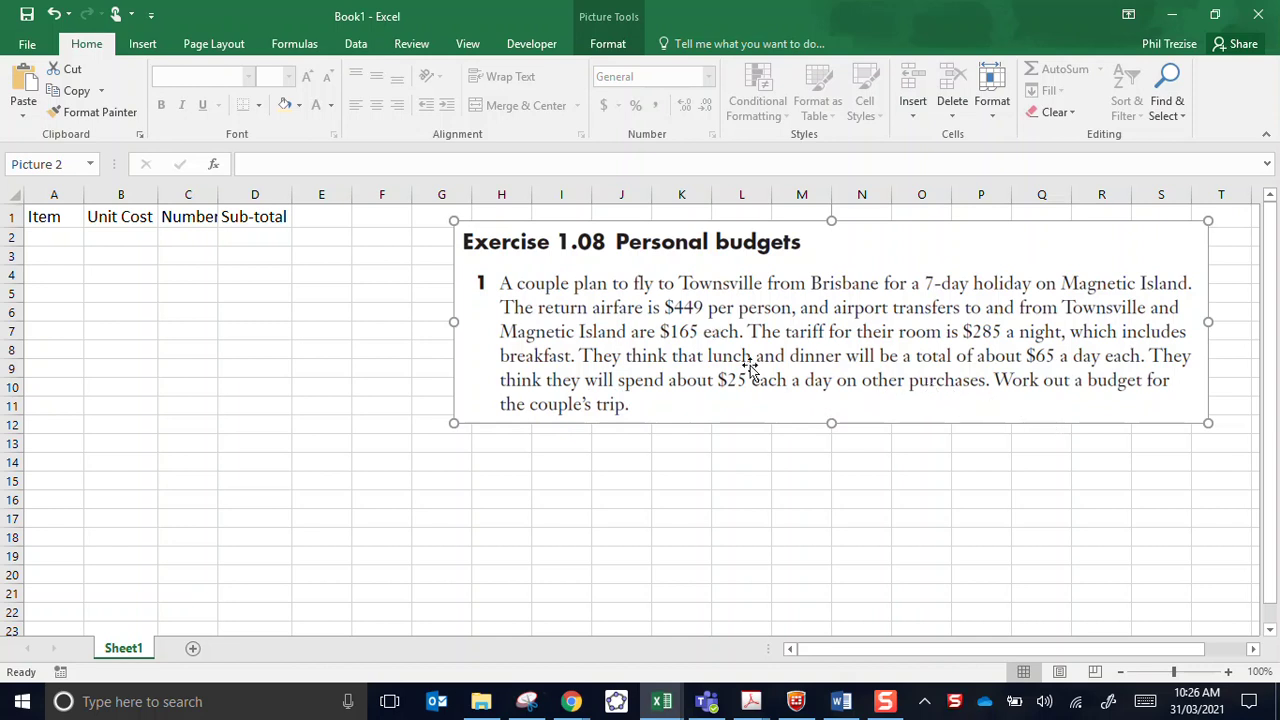
pyautogui.click(60, 237)
pyautogui.click(60, 216)
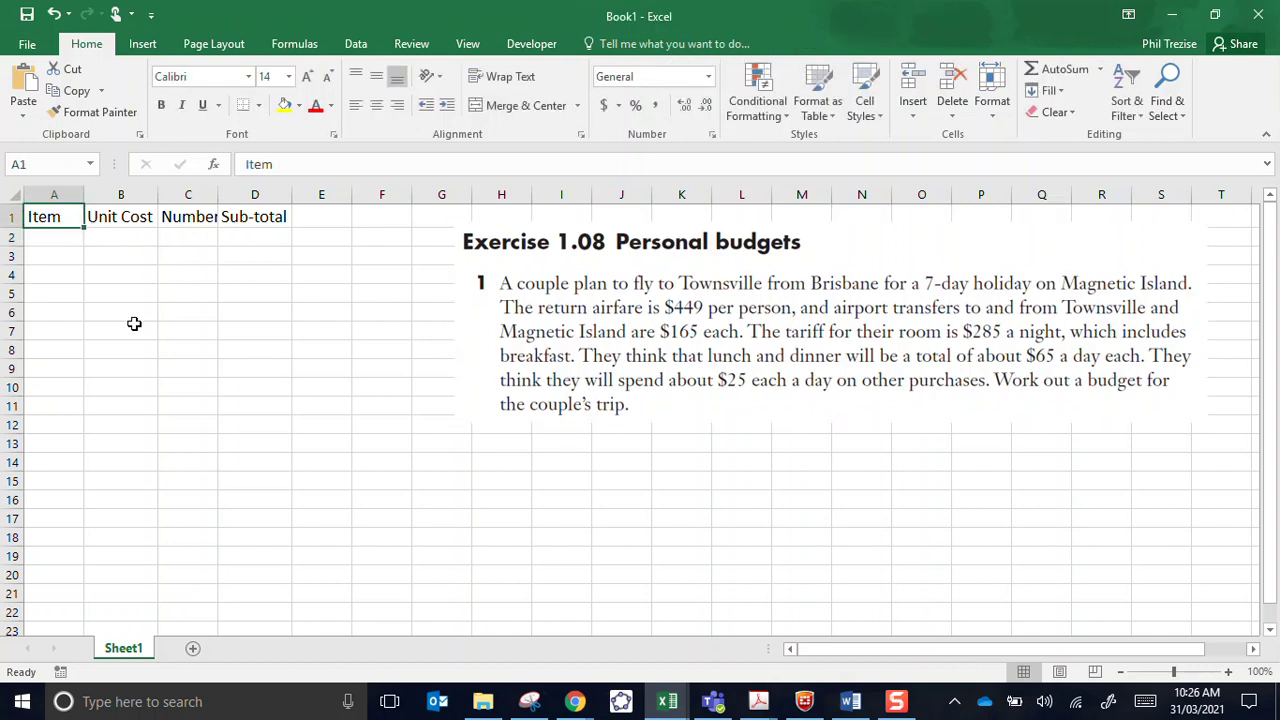
pyautogui.press('Right')
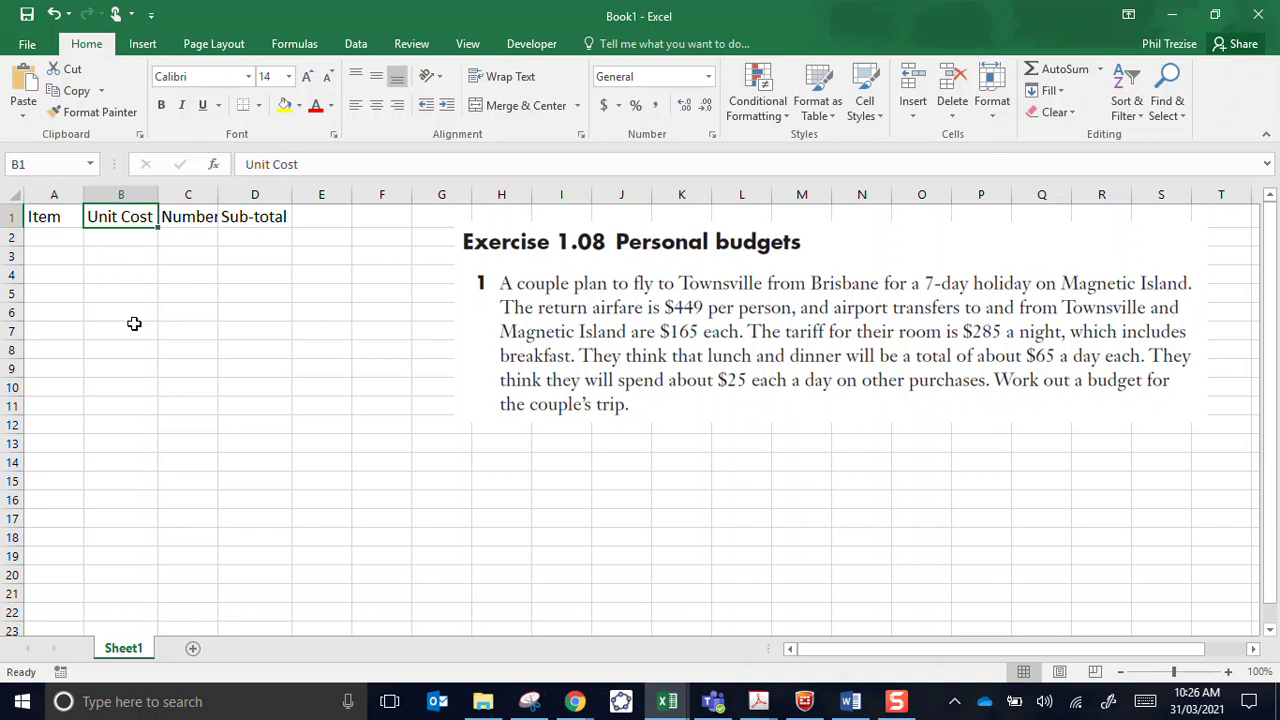
pyautogui.press('Right')
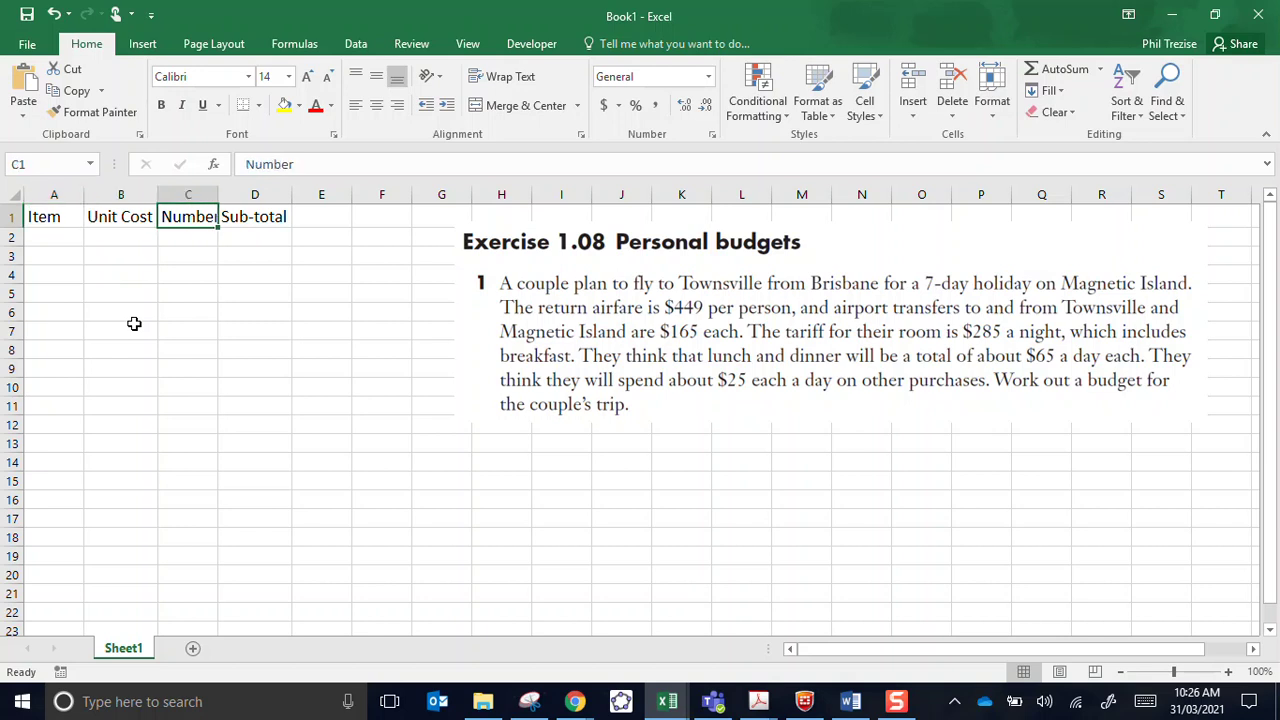
pyautogui.moveTo(214, 194); pyautogui.dragTo(244, 194)
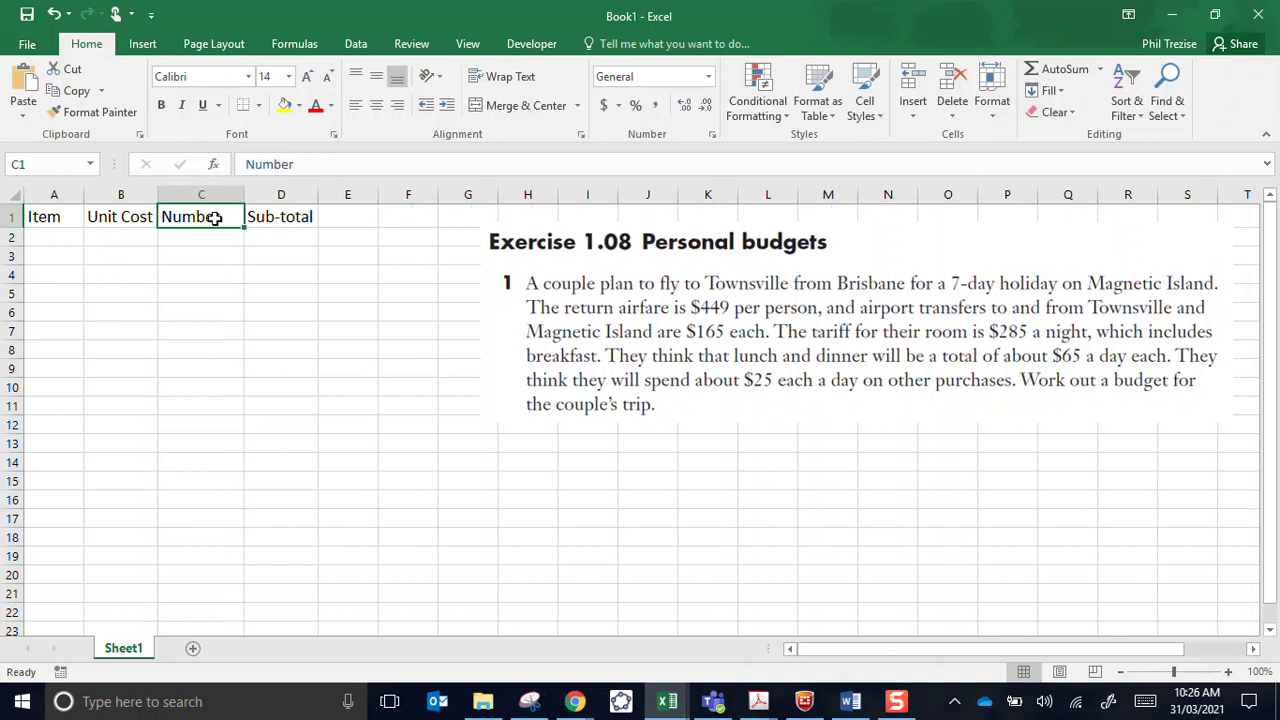
# Fill in row 2 with the item air fares, a unit cost of 449 in dollar accounting format, and the number 2
pyautogui.click(274, 240)
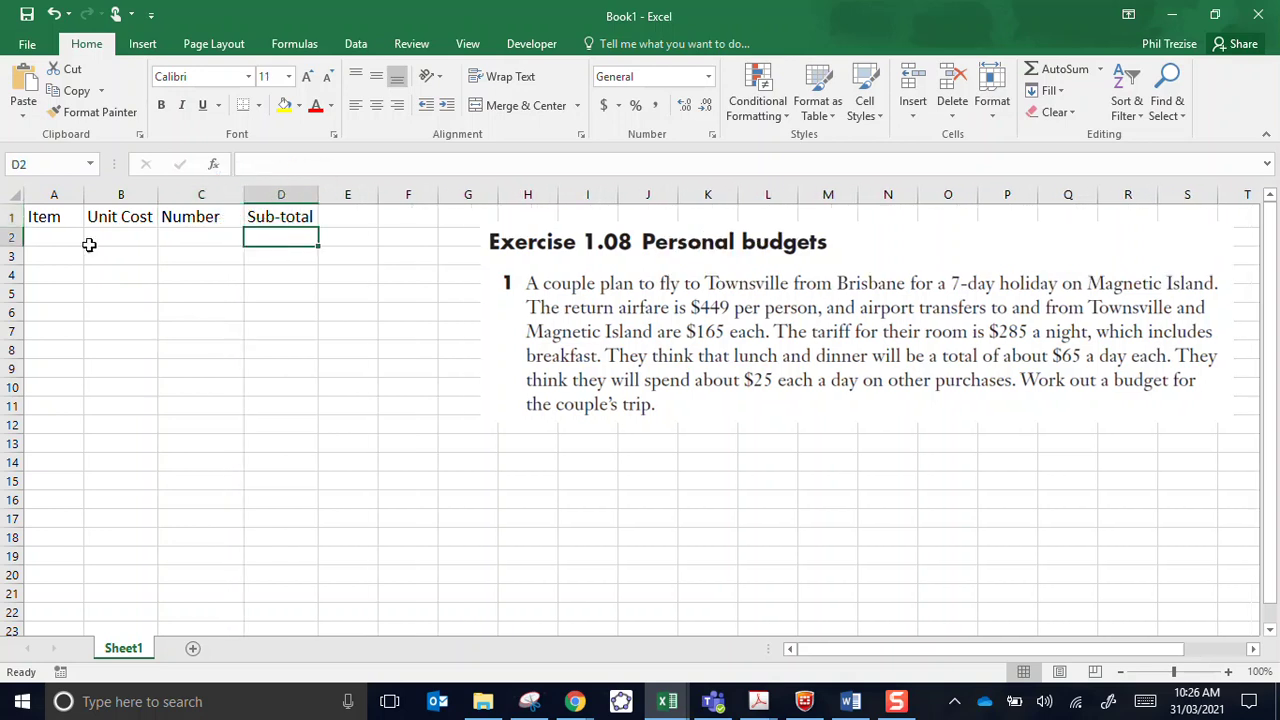
pyautogui.click(50, 236)
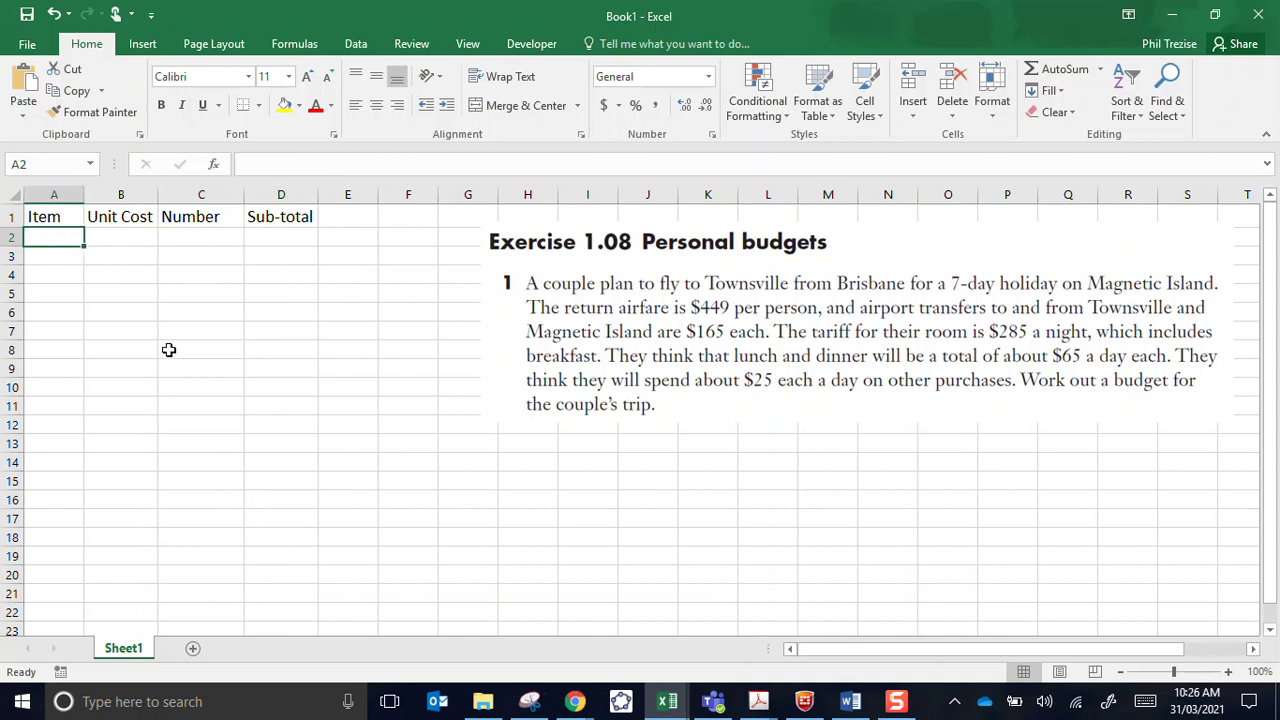
pyautogui.write('air fares')
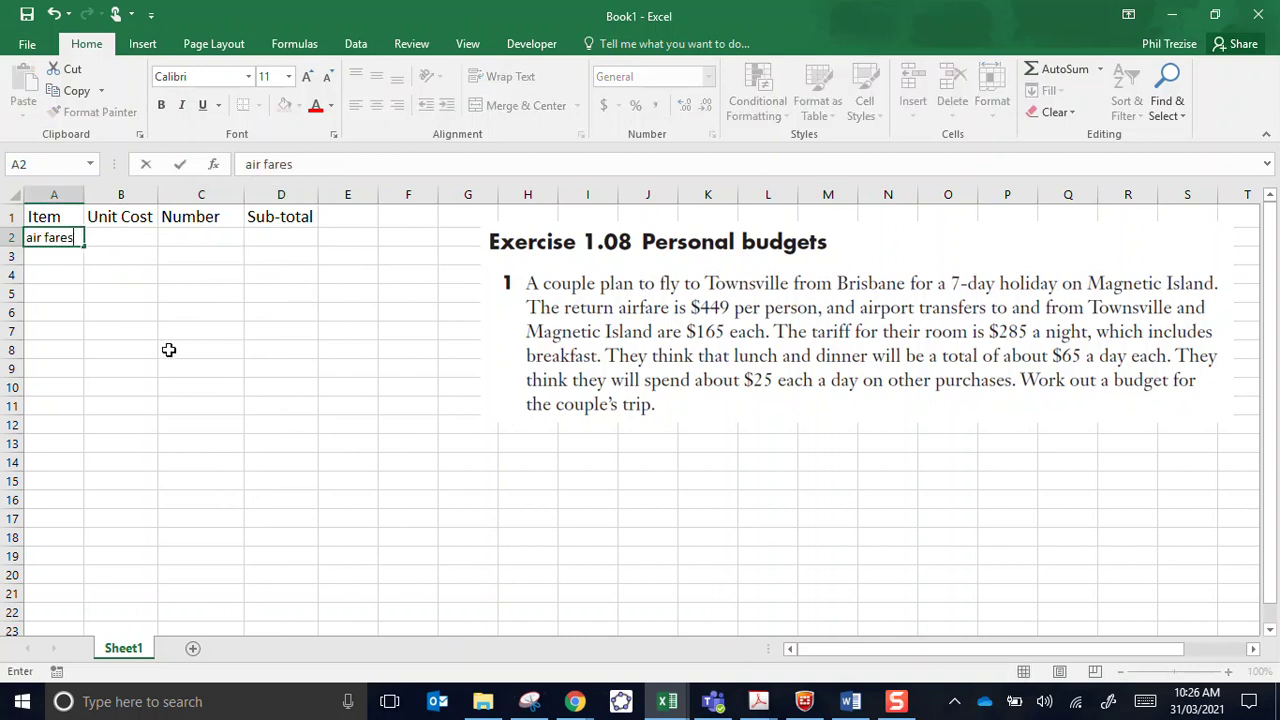
pyautogui.press('Tab')
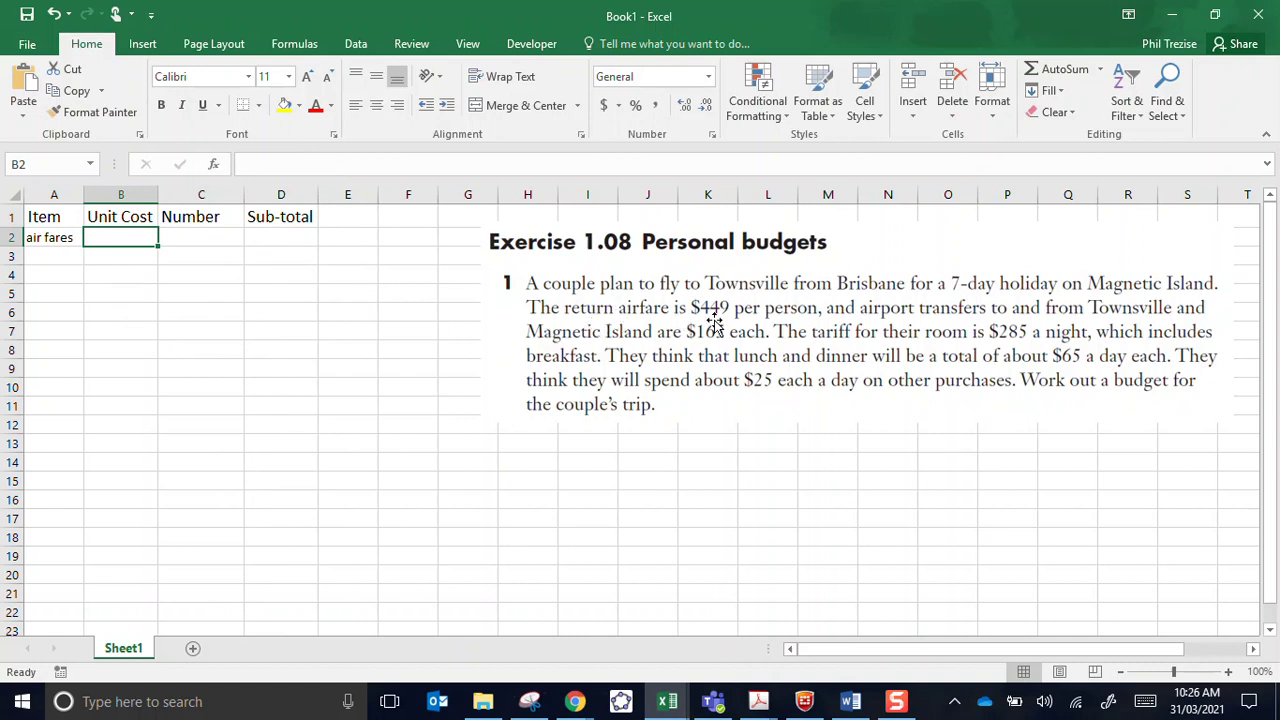
pyautogui.write('449')
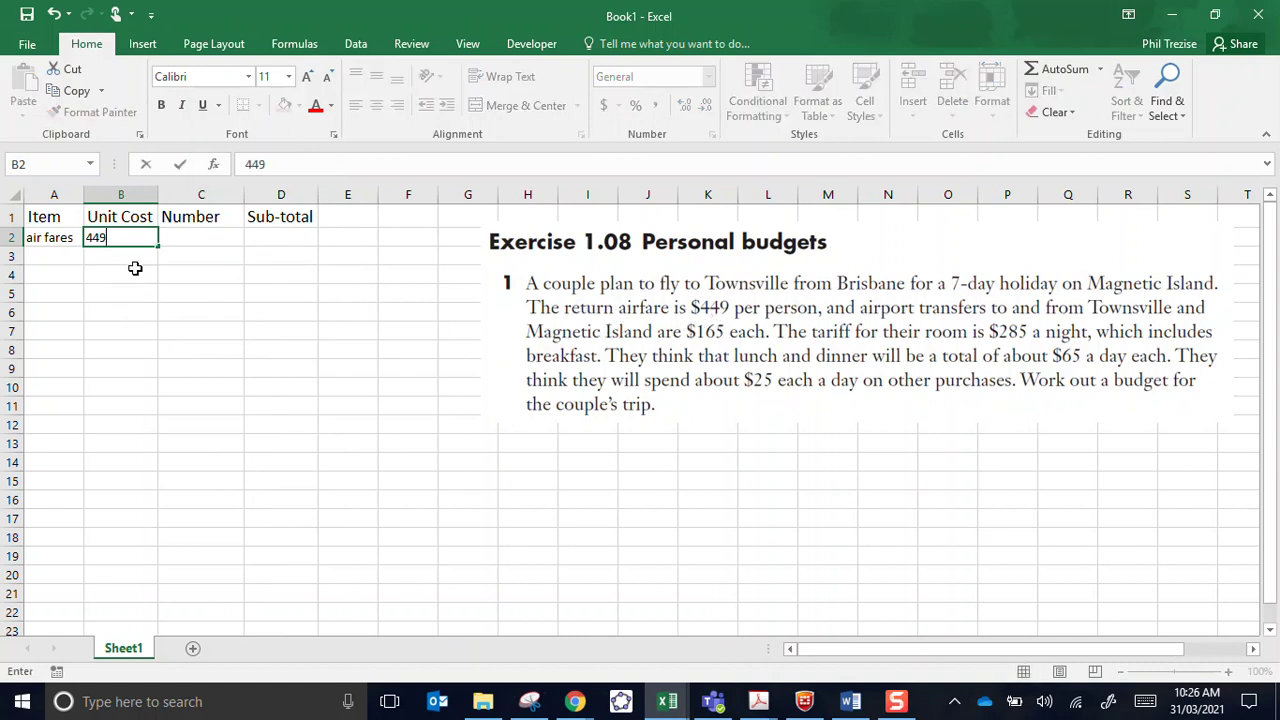
pyautogui.press('Tab')
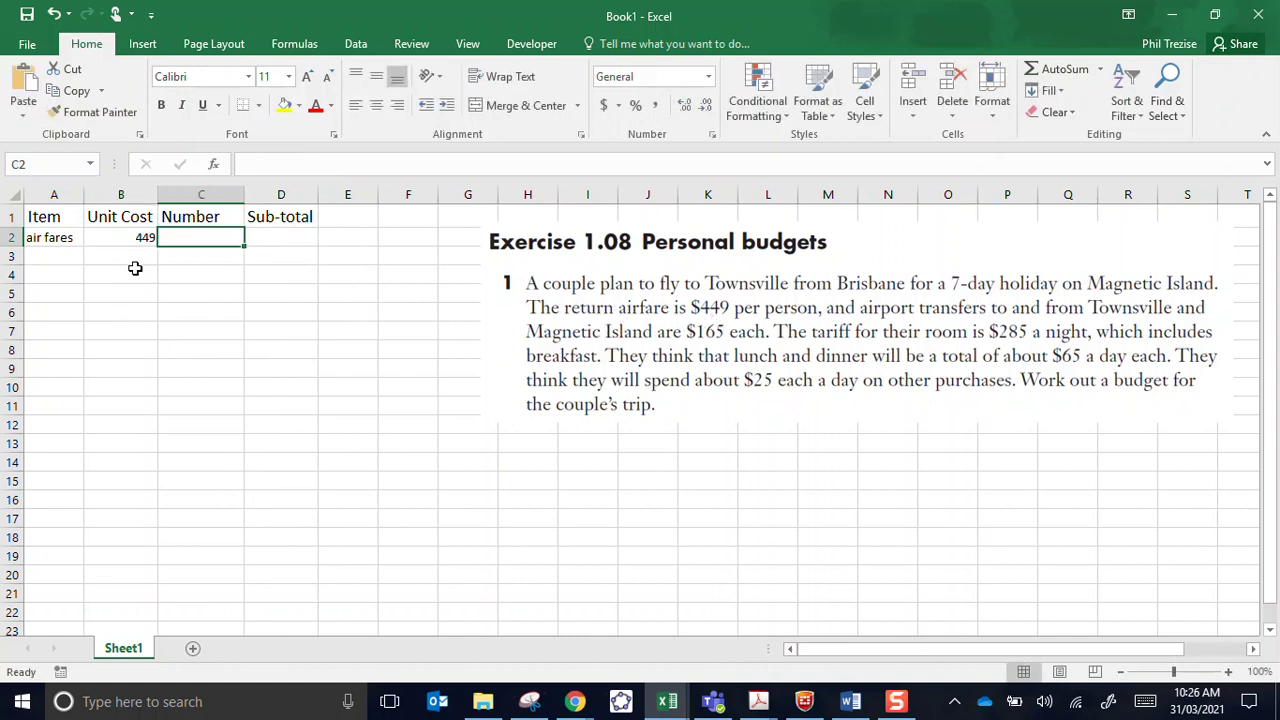
pyautogui.press('Left')
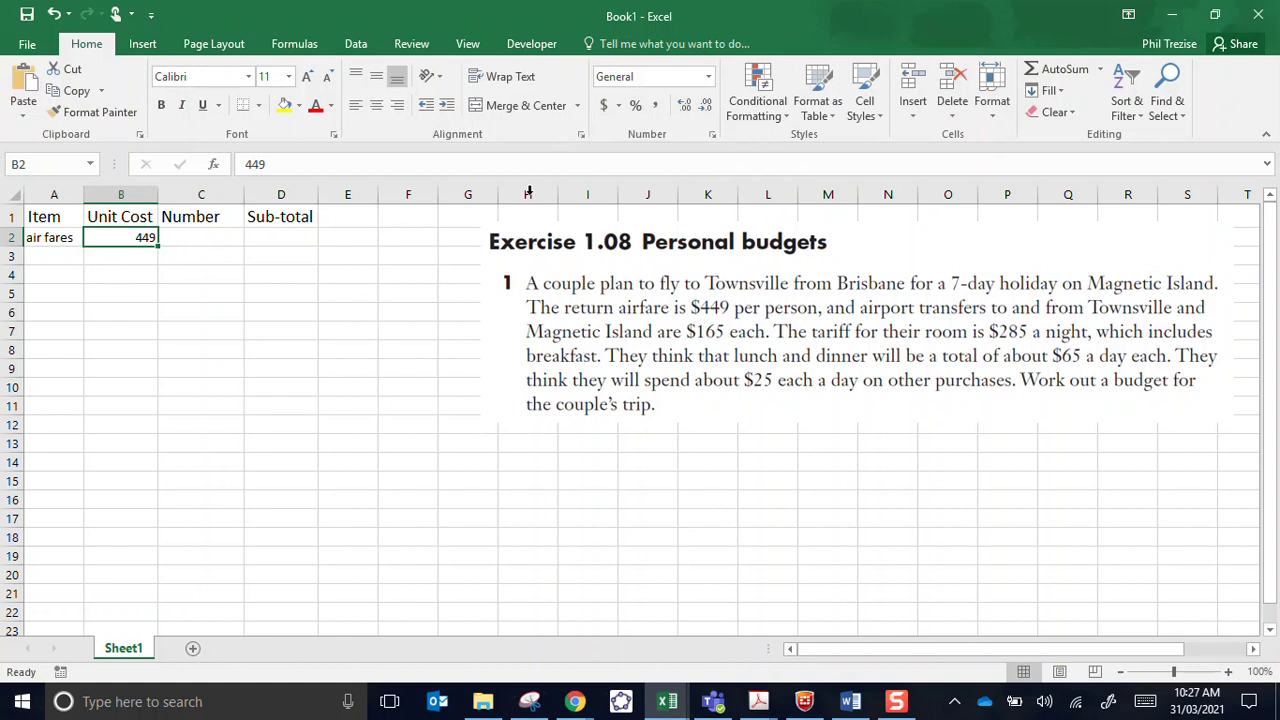
pyautogui.click(603, 105)
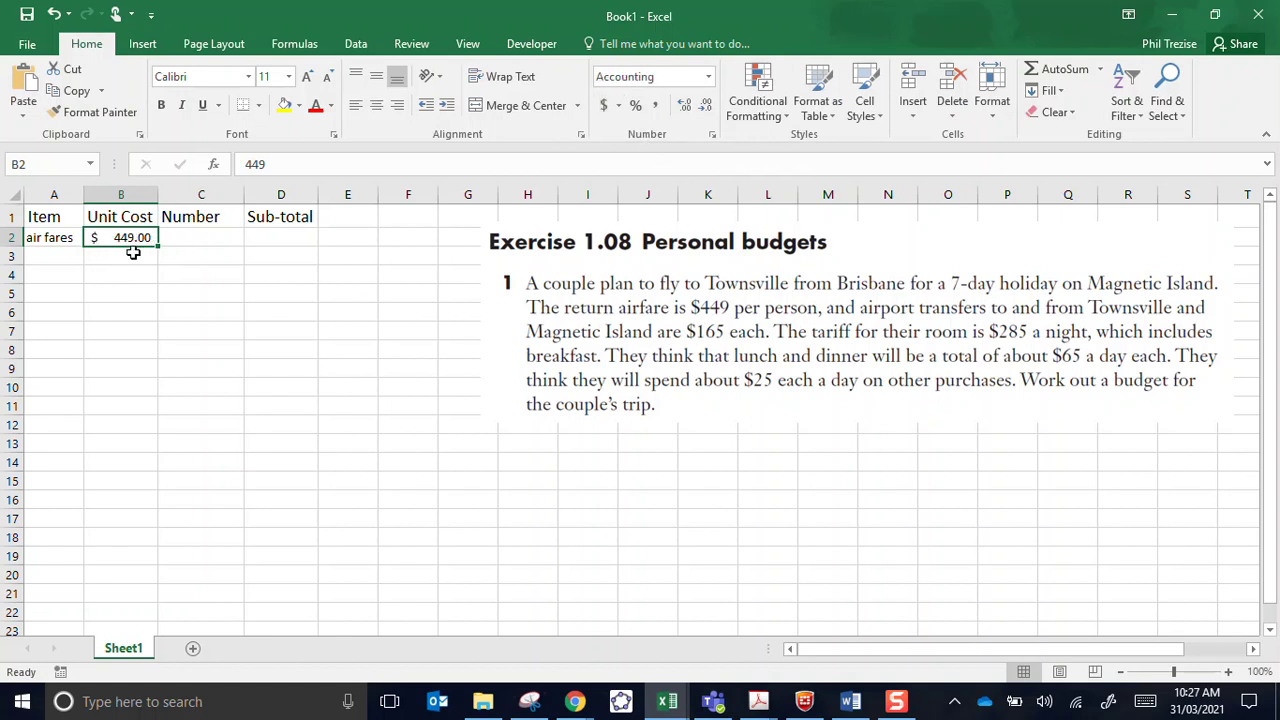
pyautogui.click(192, 234)
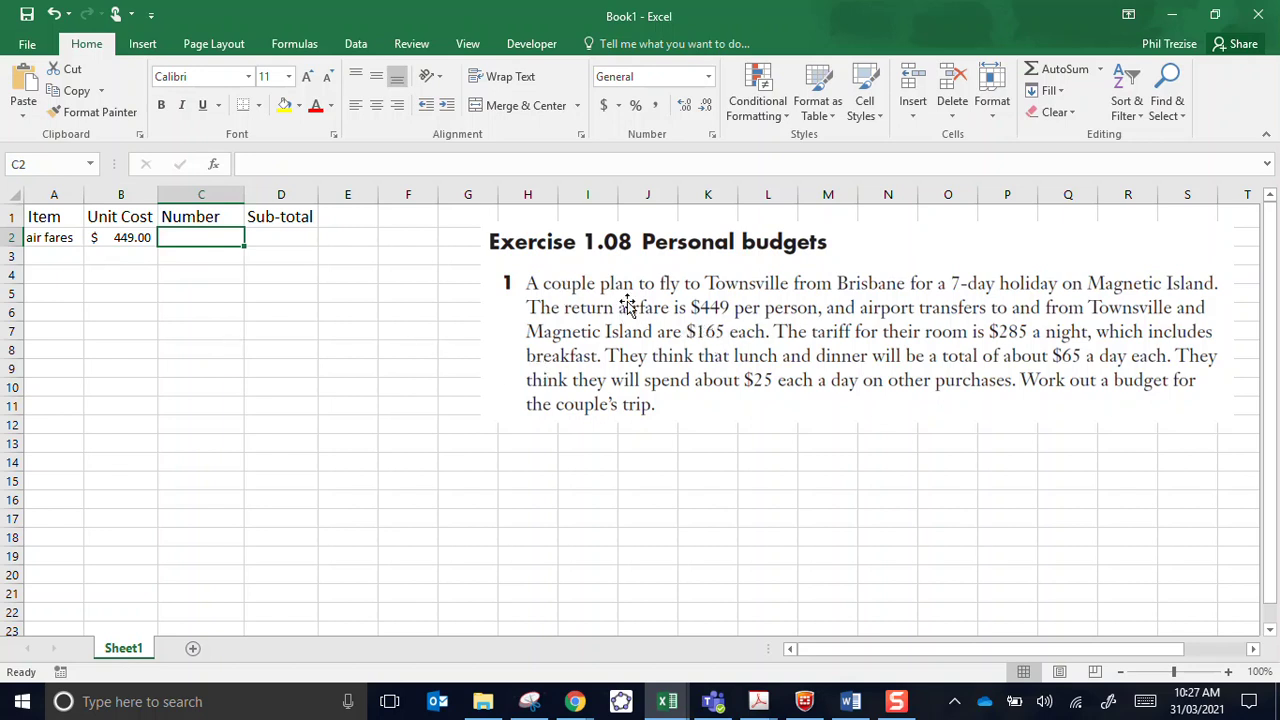
pyautogui.write('2')
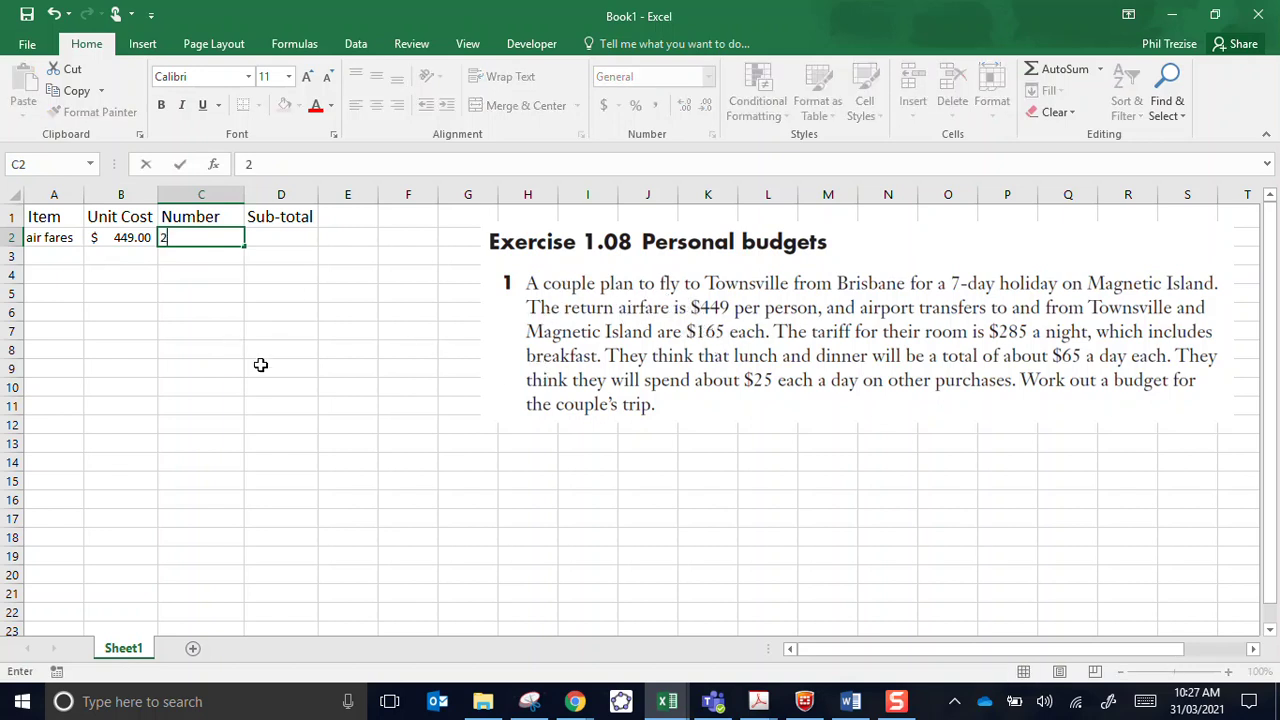
pyautogui.press('Tab')
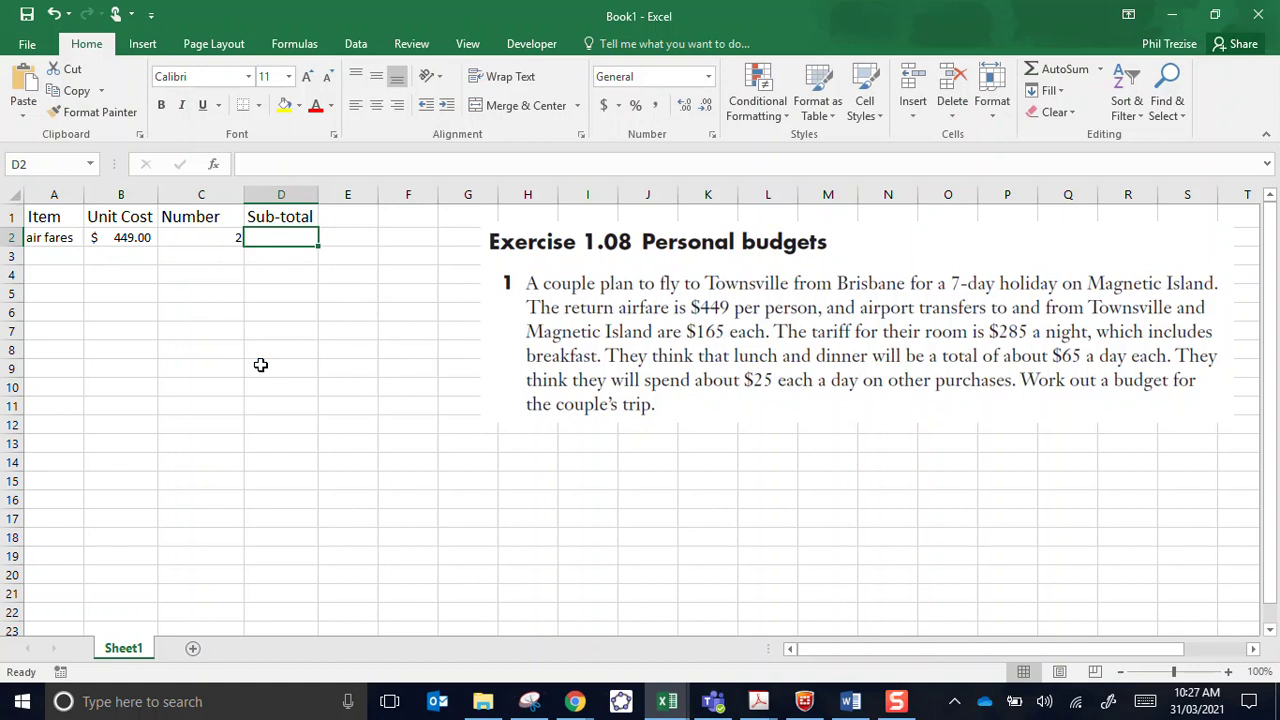
# Calculate the air fares sub-total in D2 with the formula =B2*C2
pyautogui.press('Up')
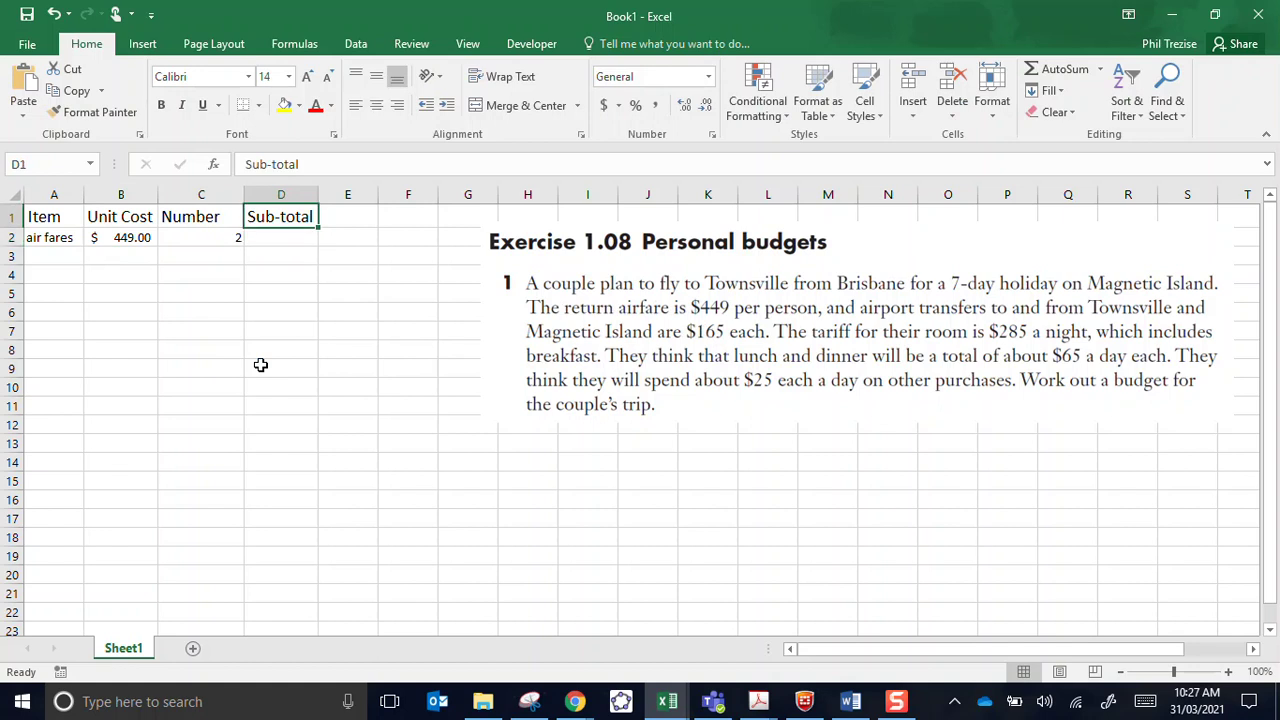
pyautogui.press('Left')
pyautogui.press('Down')
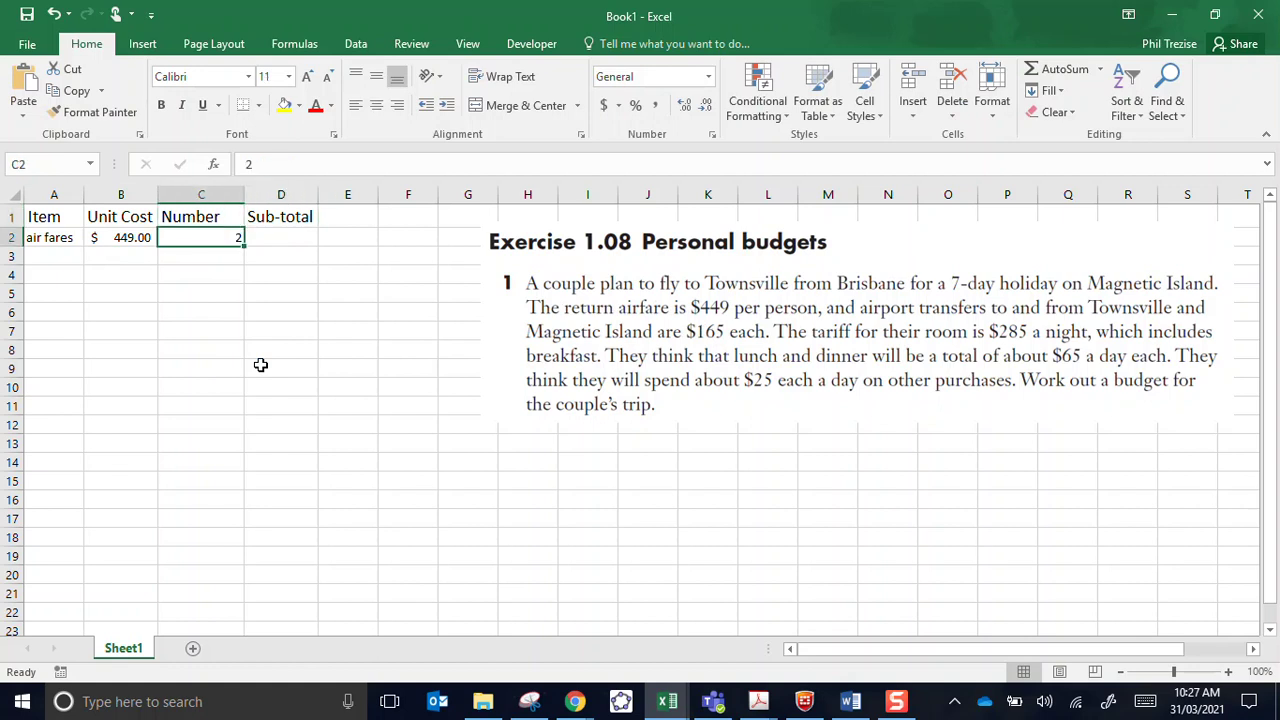
pyautogui.press('Left')
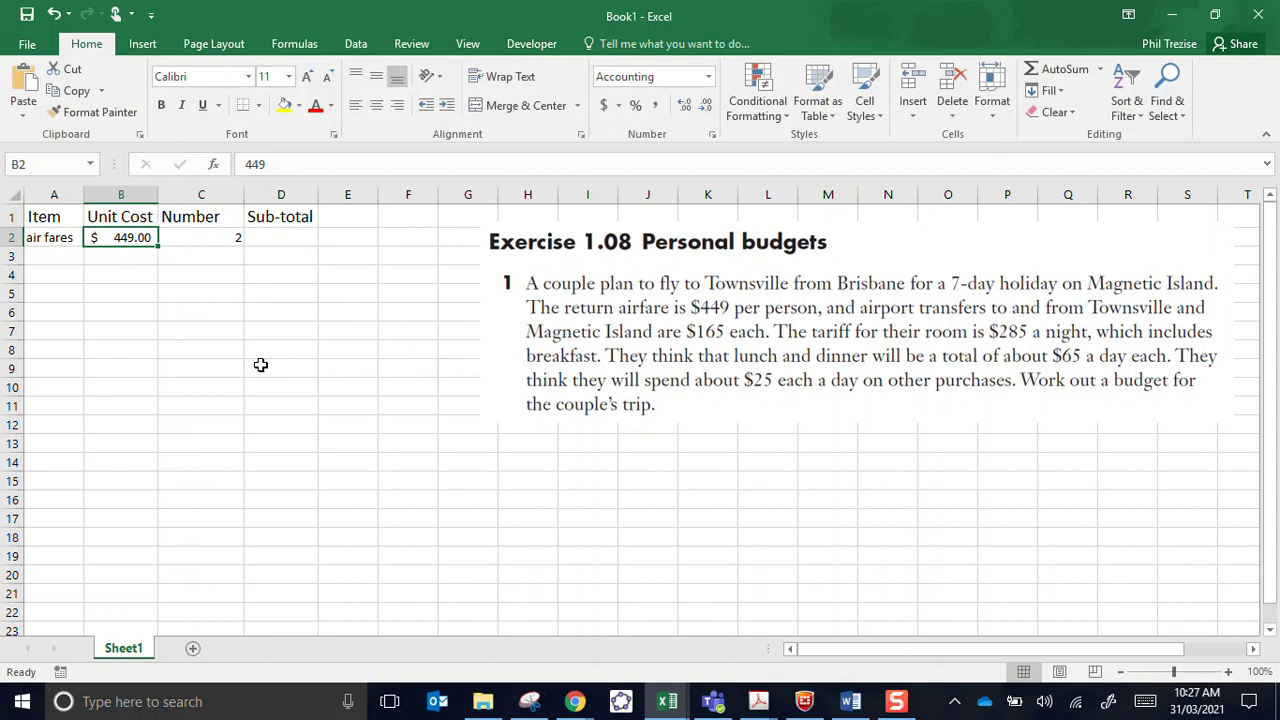
pyautogui.press('Right')
pyautogui.press('Right')
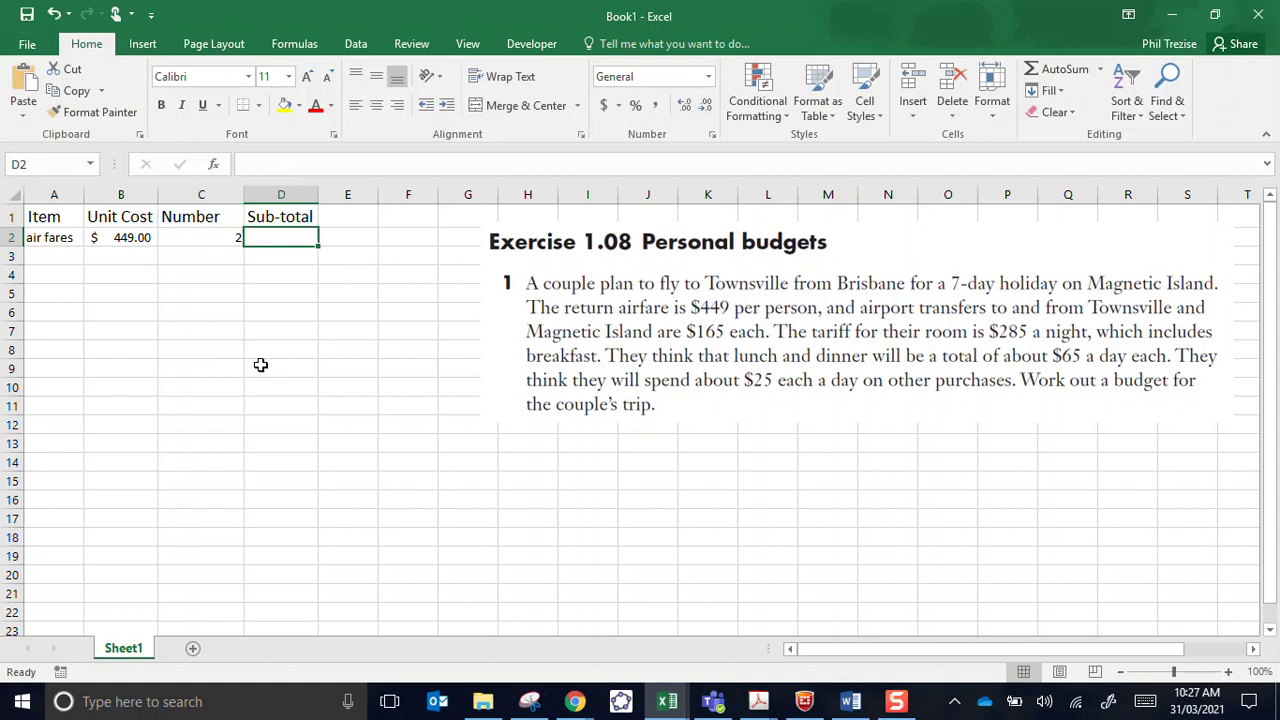
pyautogui.write('=')
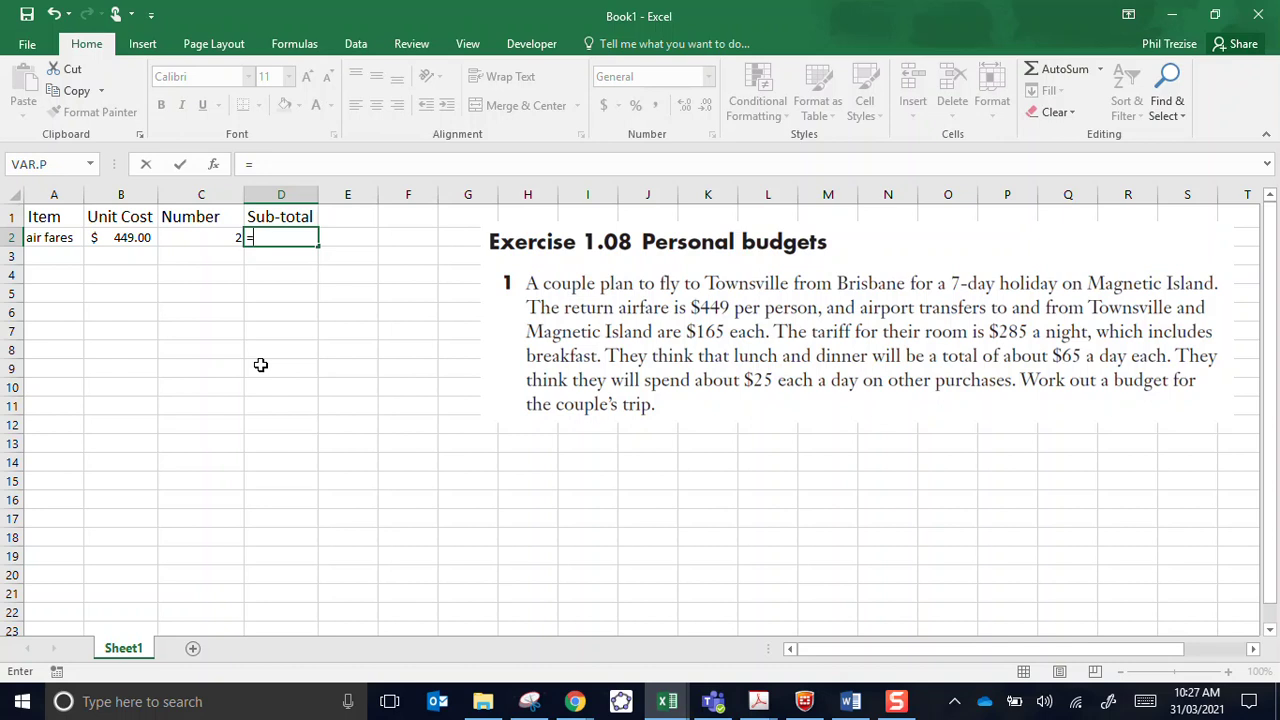
pyautogui.click(119, 235)
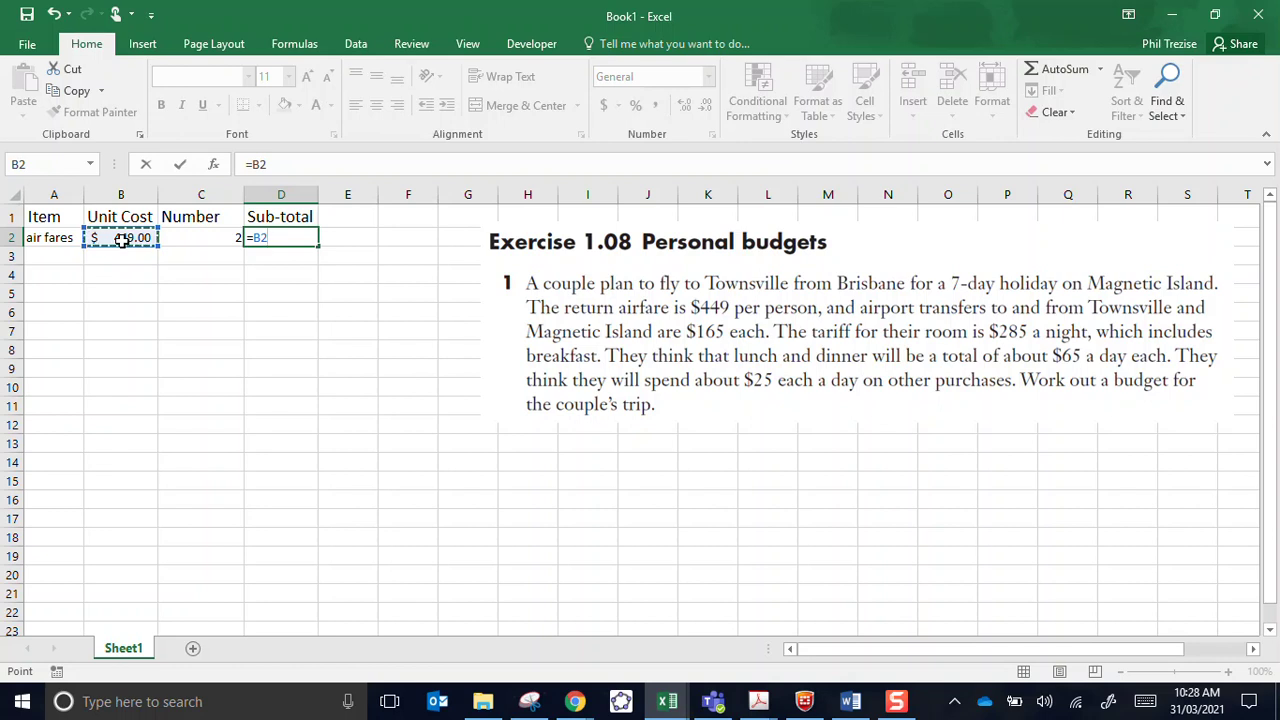
pyautogui.write('*')
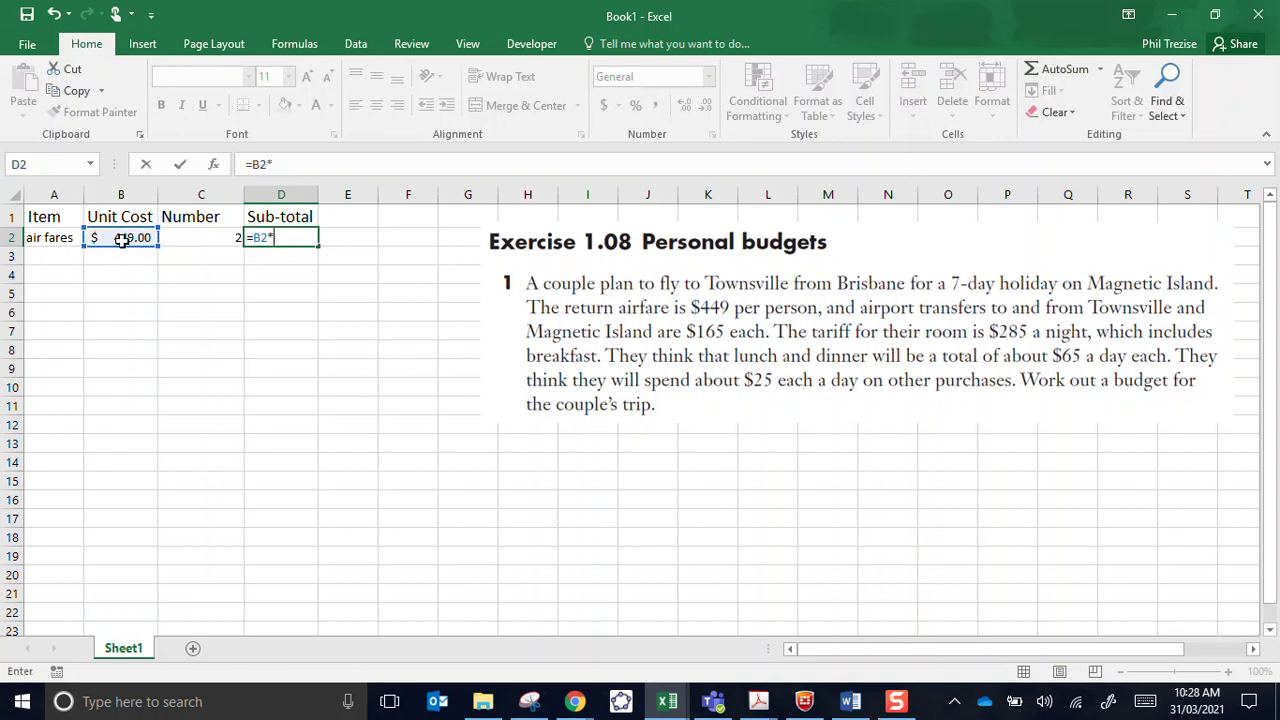
pyautogui.click(193, 238)
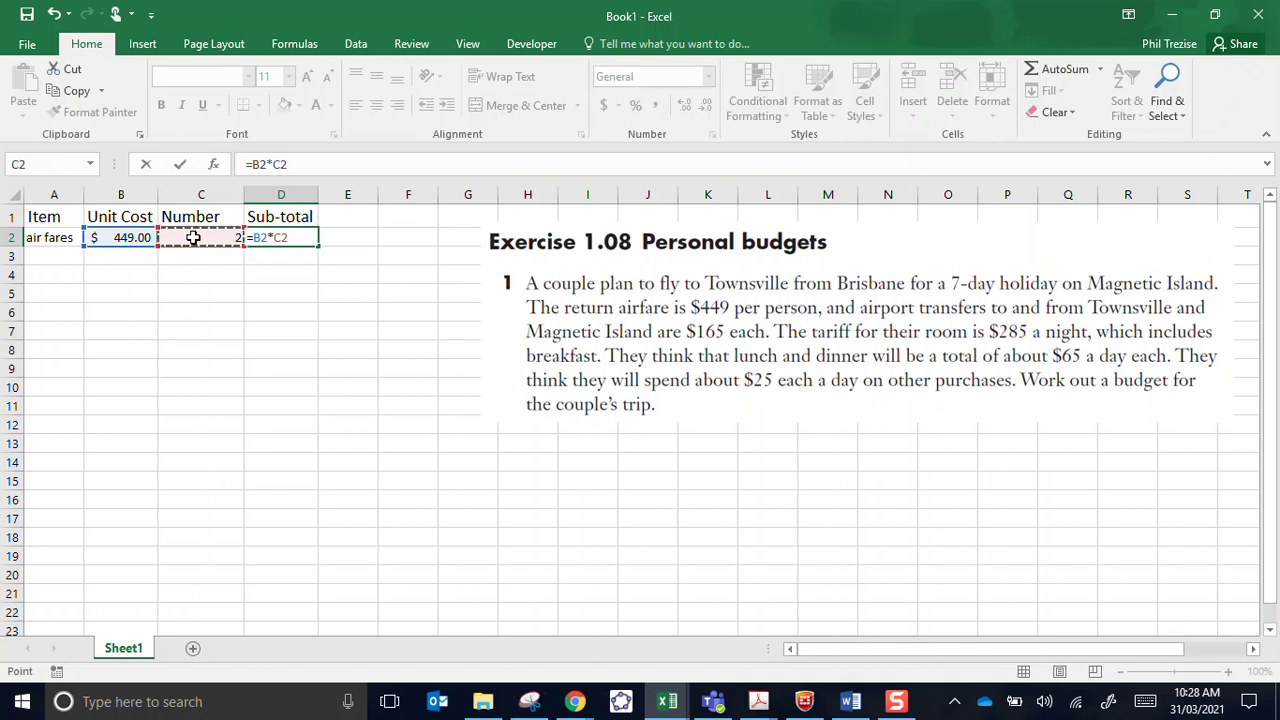
pyautogui.press('Return')
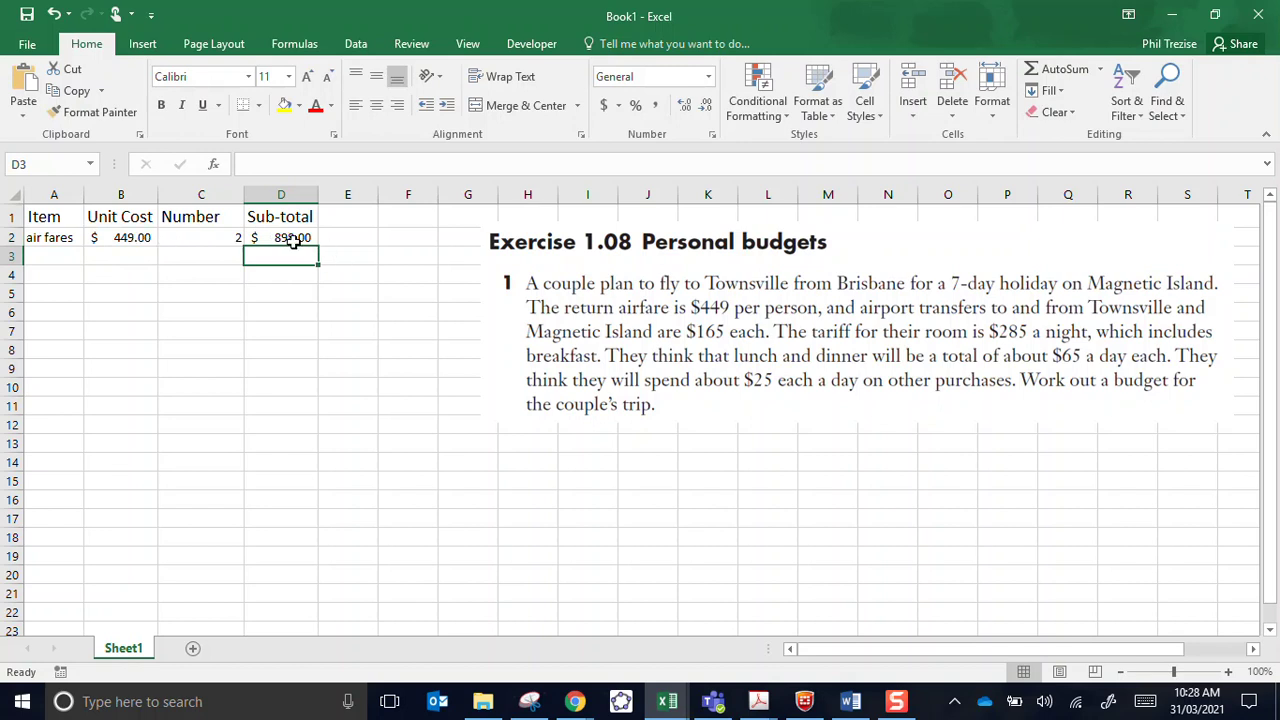
# Fill in row 3 with the item transfers, a unit cost of 165 in dollar accounting format, and the number 2
pyautogui.click(55, 256)
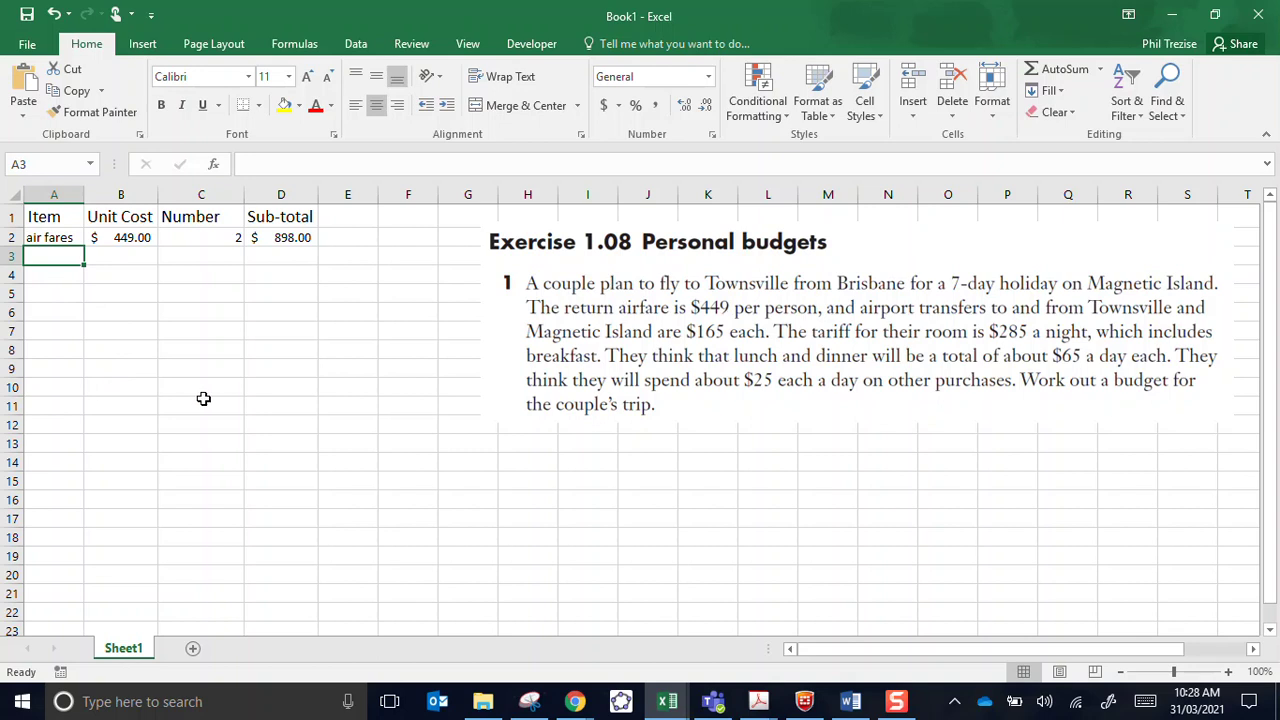
pyautogui.write('transfers')
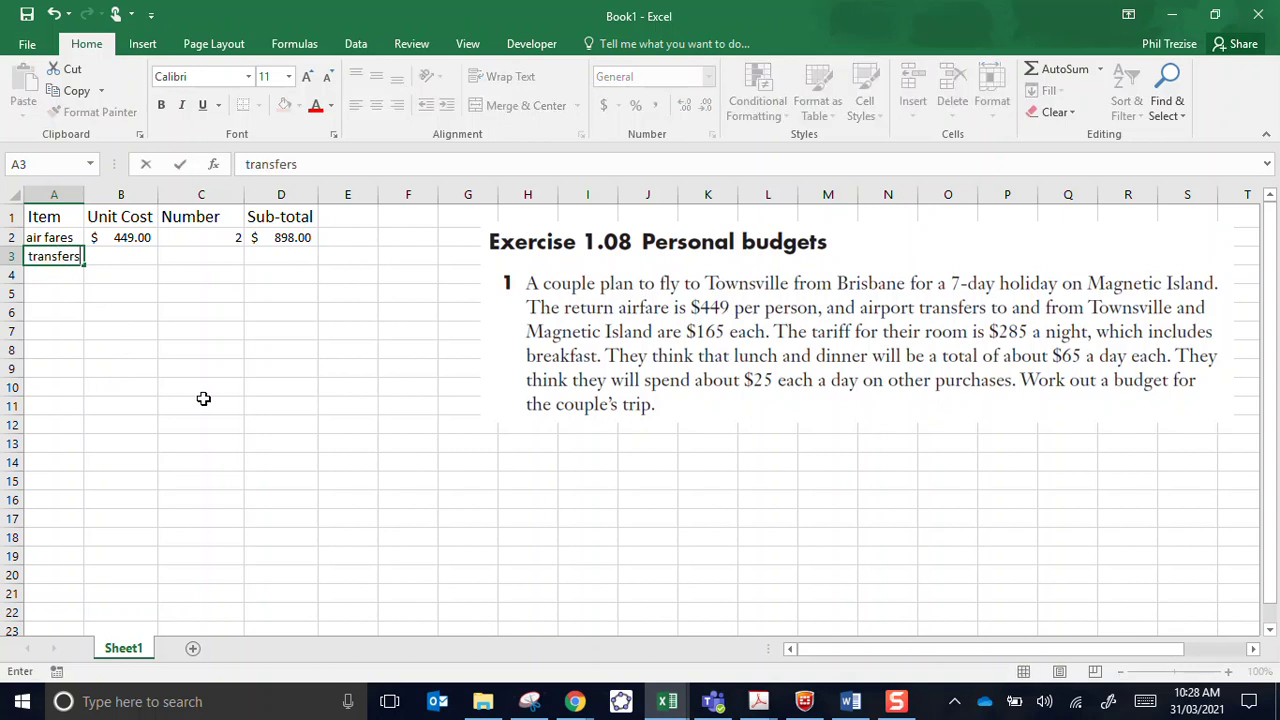
pyautogui.press('Tab')
pyautogui.write('165')
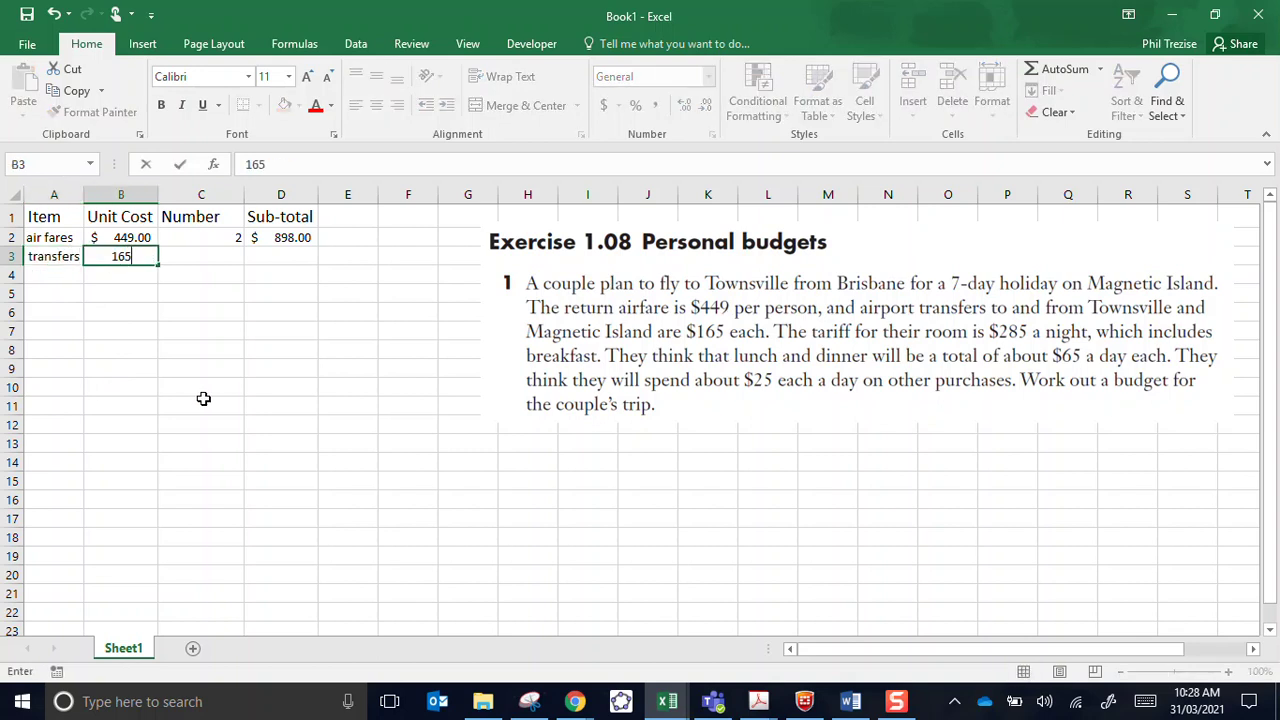
pyautogui.press('Tab')
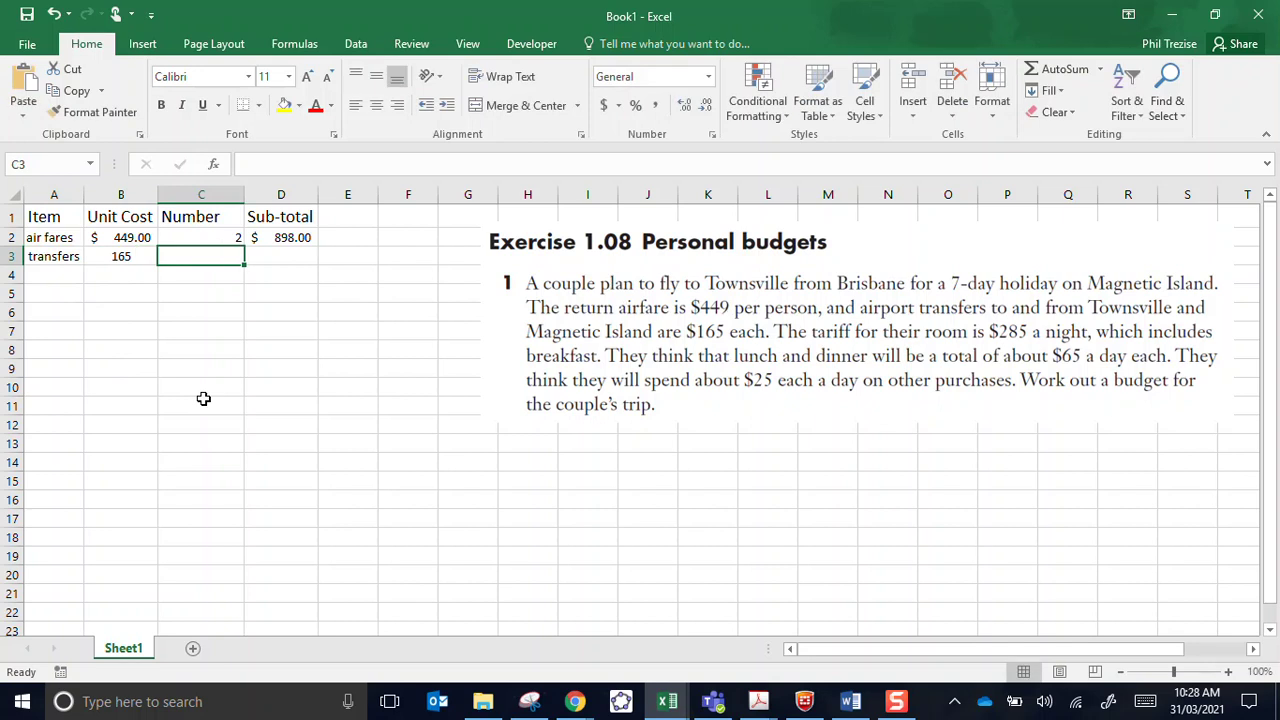
pyautogui.press('Left')
pyautogui.click(604, 106)
pyautogui.click(206, 259)
pyautogui.write('2')
pyautogui.press('Tab')
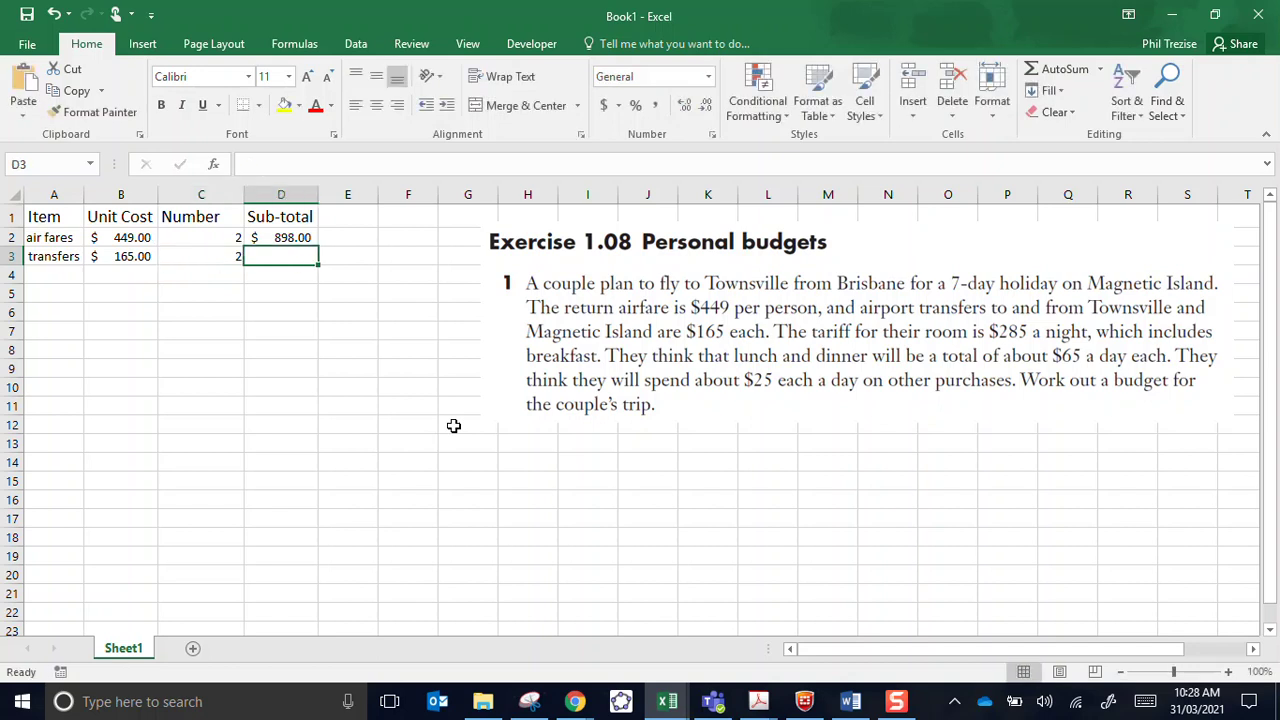
# Fill the sub-total formula from D2 down to D3 for the transfers row
pyautogui.press('Up')
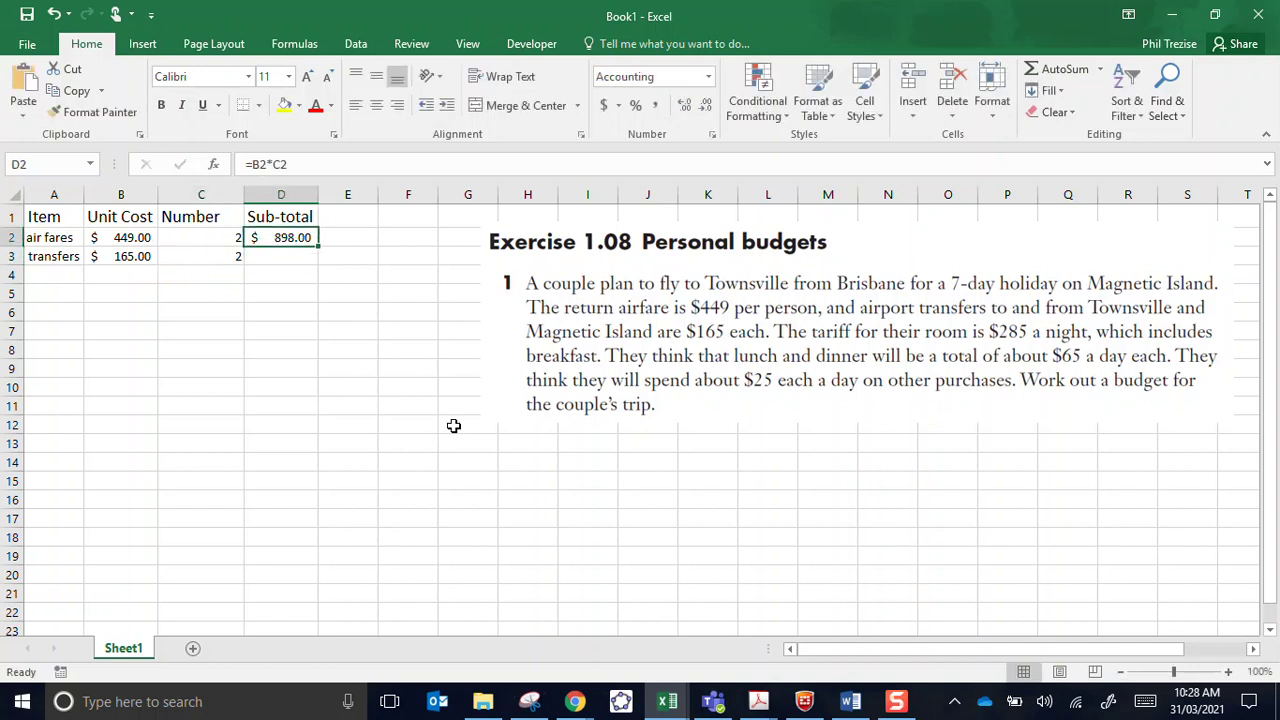
pyautogui.click(317, 247)
pyautogui.moveTo(318, 245); pyautogui.dragTo(322, 265)
# Compare the sub-total formulas in D2 and D3 to check their cell references
pyautogui.click(301, 261)
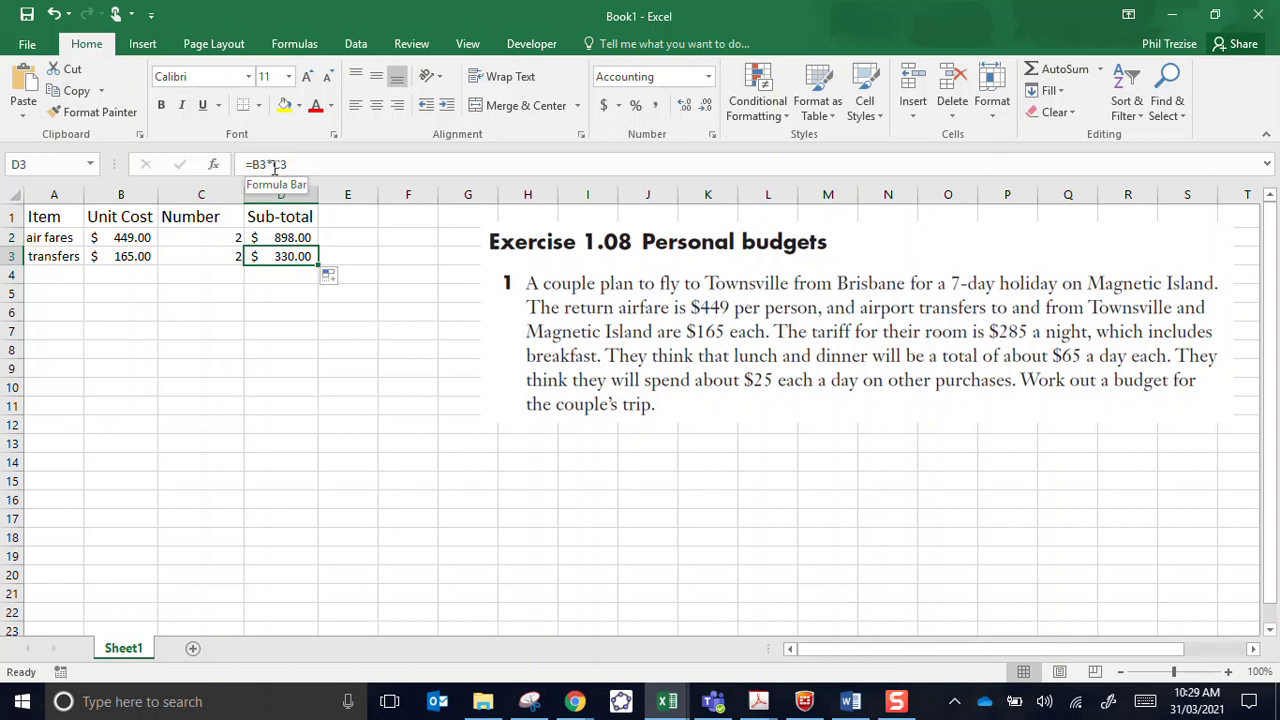
pyautogui.click(282, 217)
pyautogui.click(285, 238)
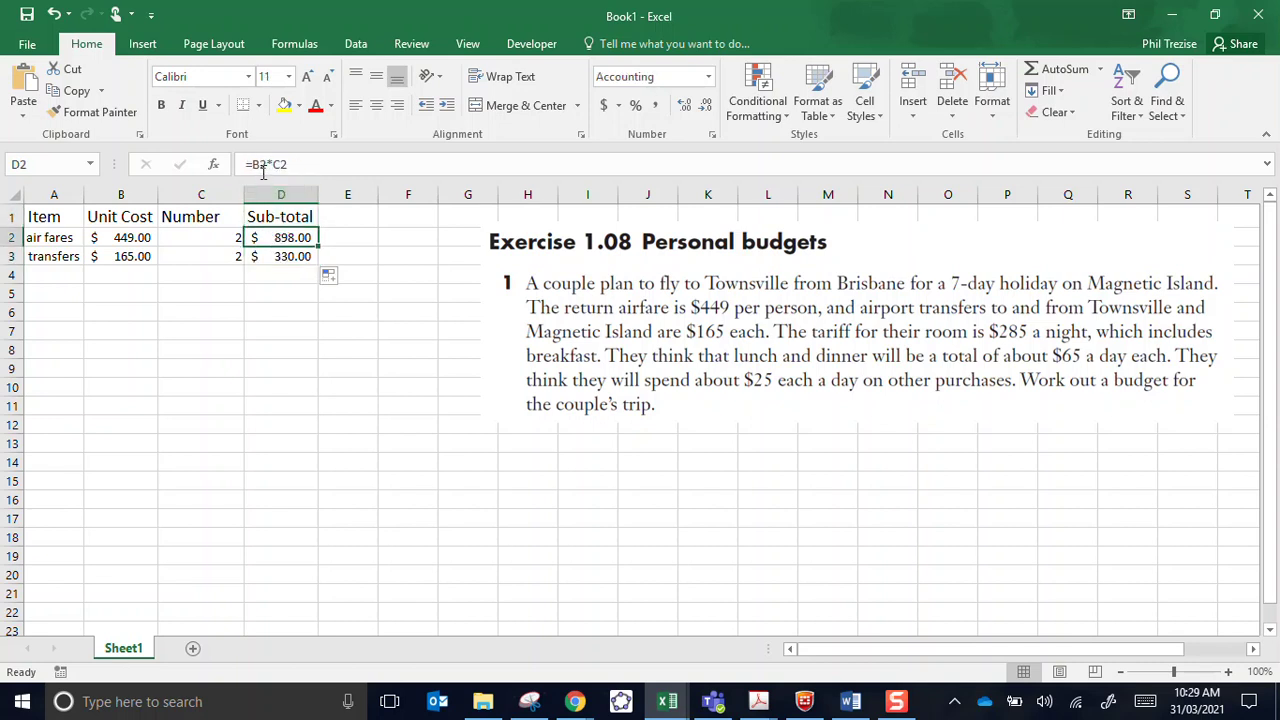
pyautogui.click(287, 253)
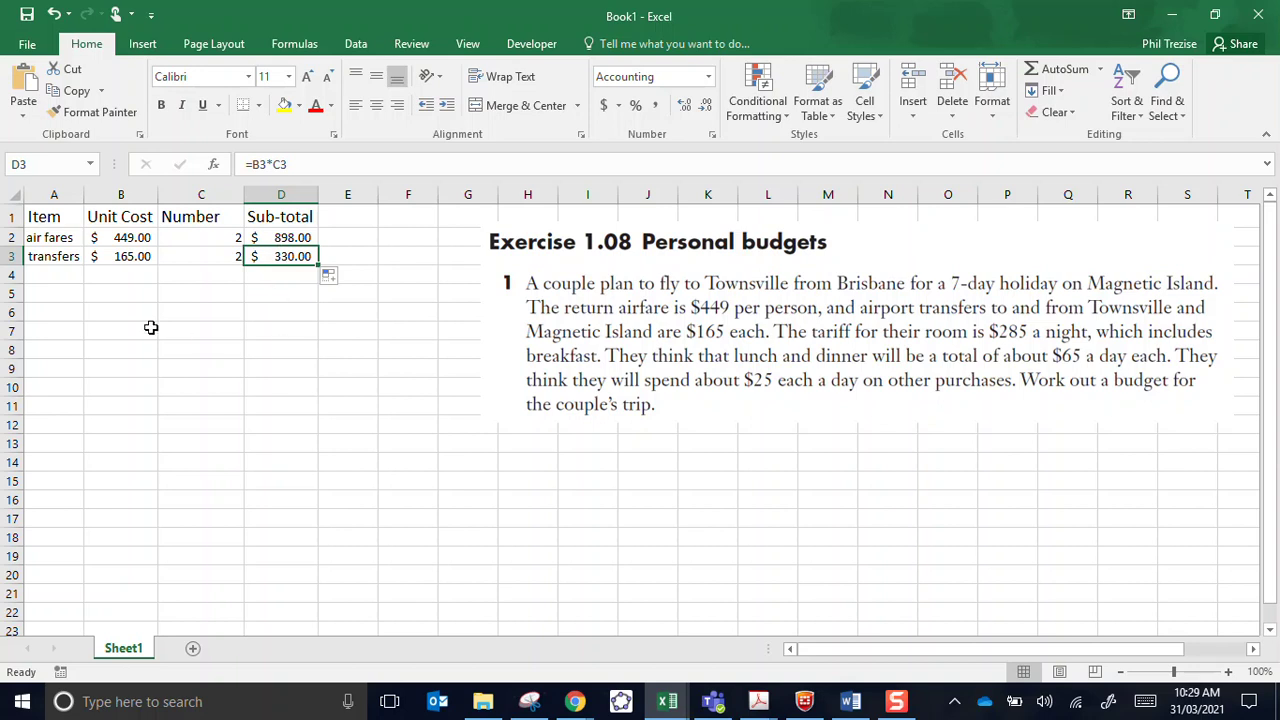
# Fill in row 4 with the item tariff, a unit cost of 285 in dollar accounting format, and the number 7
pyautogui.click(55, 275)
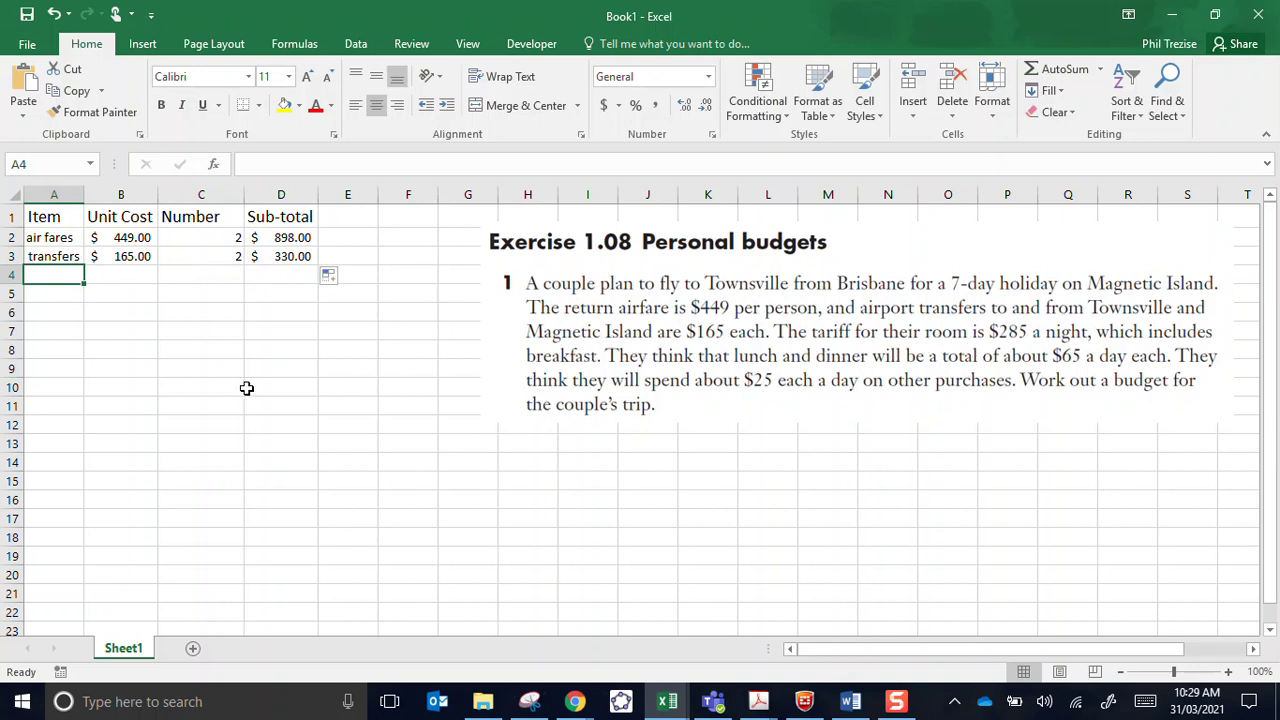
pyautogui.write('ta')
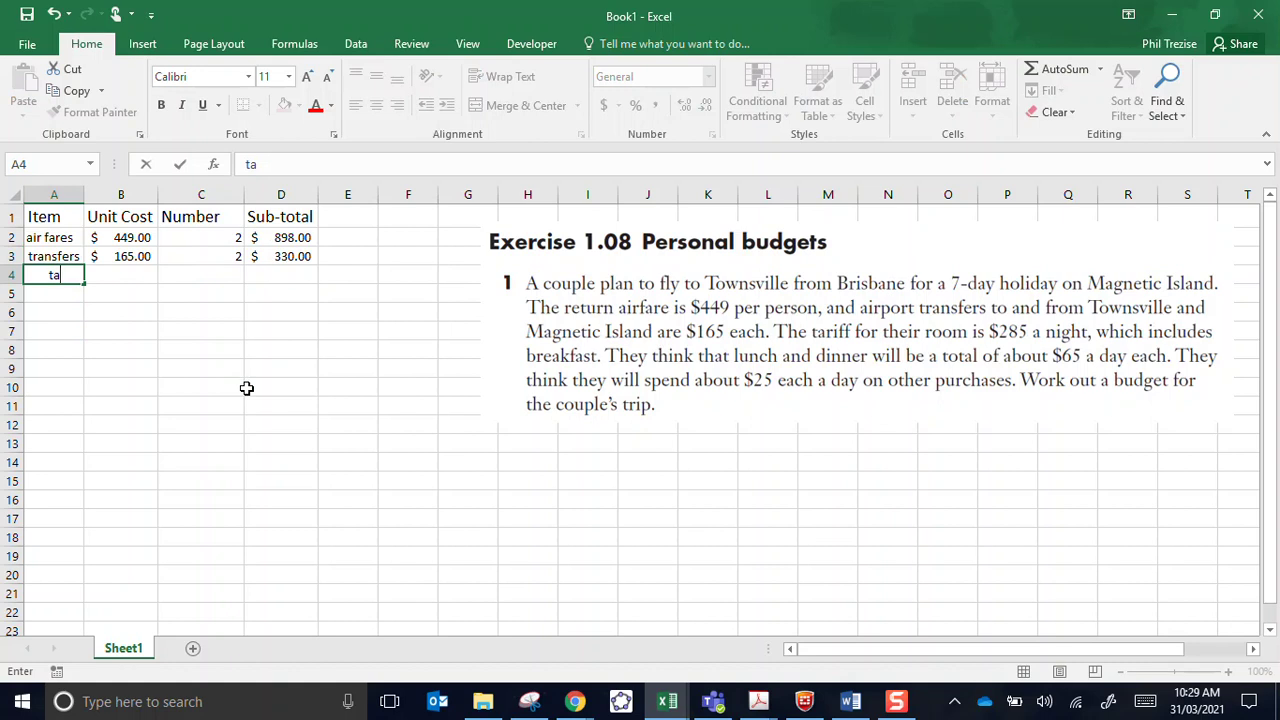
pyautogui.write('riff')
pyautogui.press('Tab')
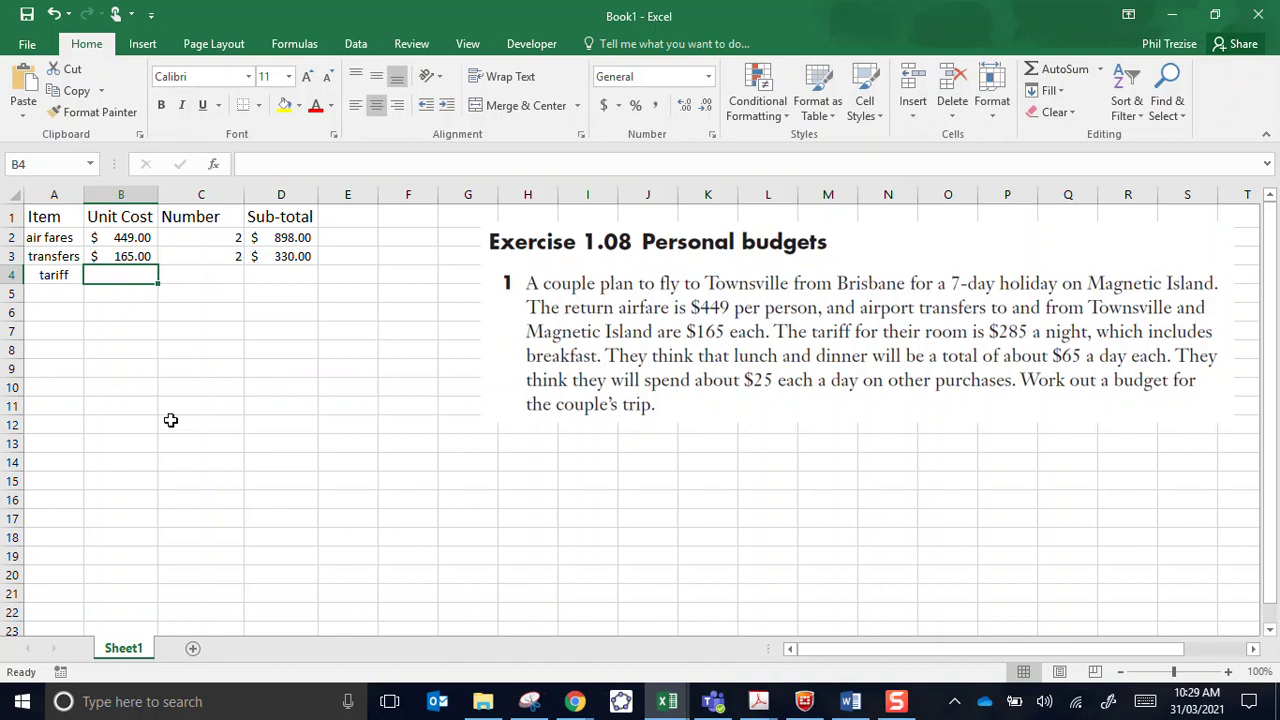
pyautogui.write('285')
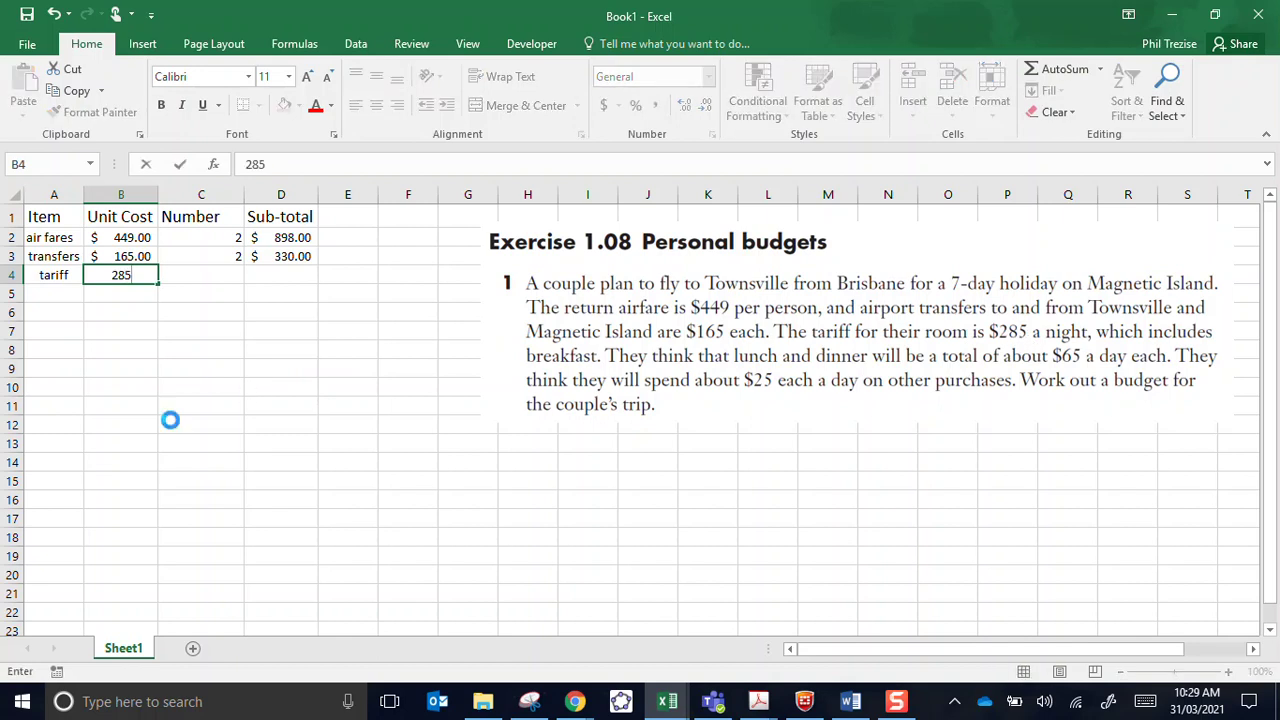
pyautogui.press('Return')
pyautogui.press('Up')
pyautogui.click(603, 105)
pyautogui.click(230, 275)
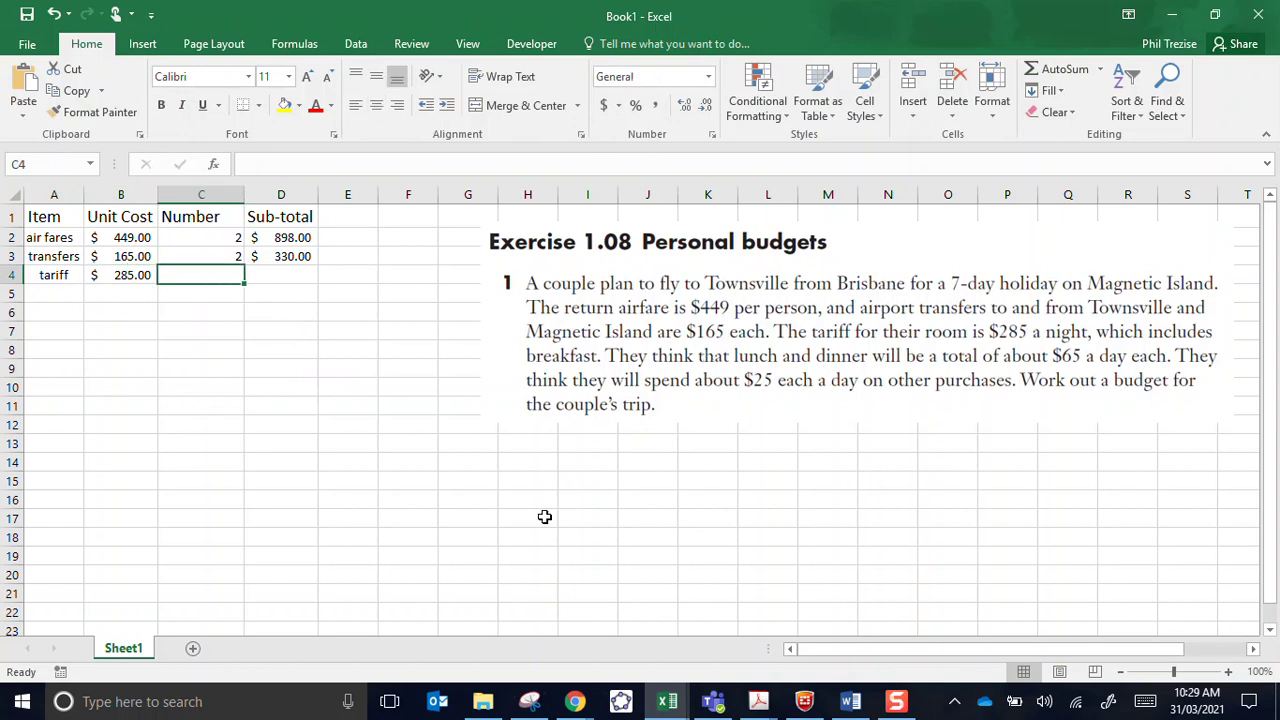
pyautogui.write('7')
pyautogui.press('Tab')
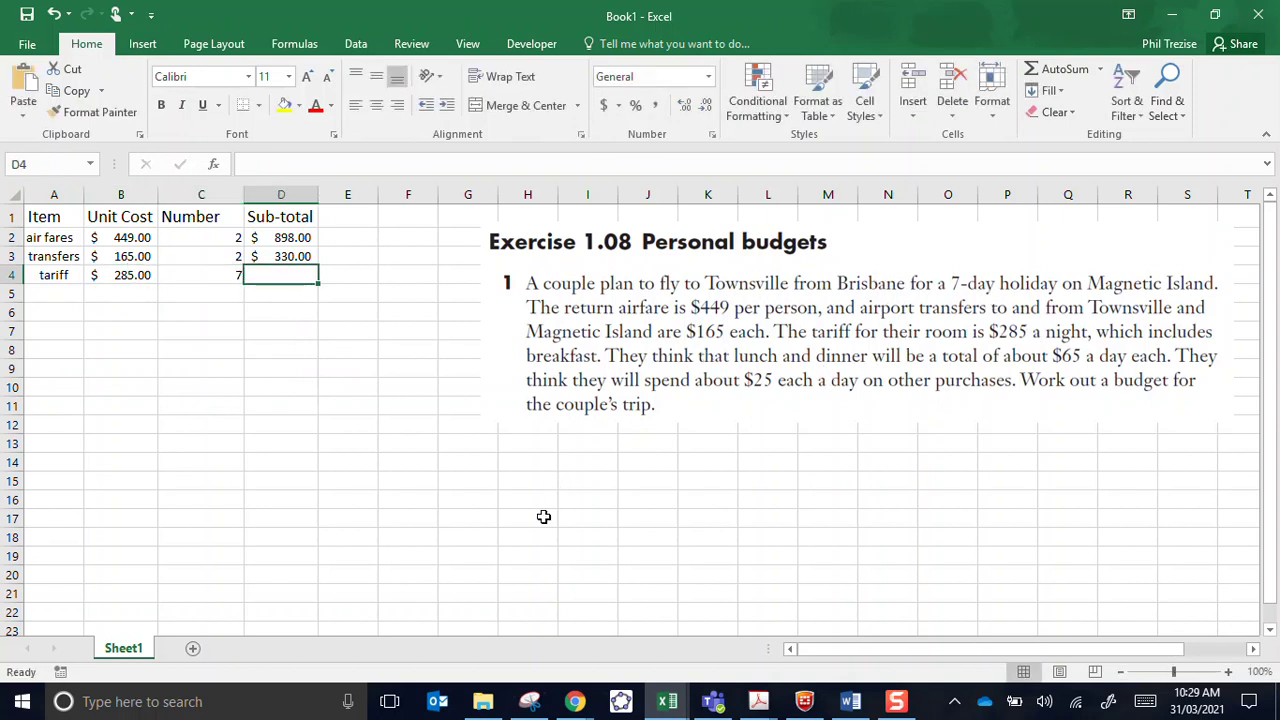
# Fill the sub-total formula from D3 down to D4 for the tariff row, and change the tariff number in C4 to 6
pyautogui.click(306, 258)
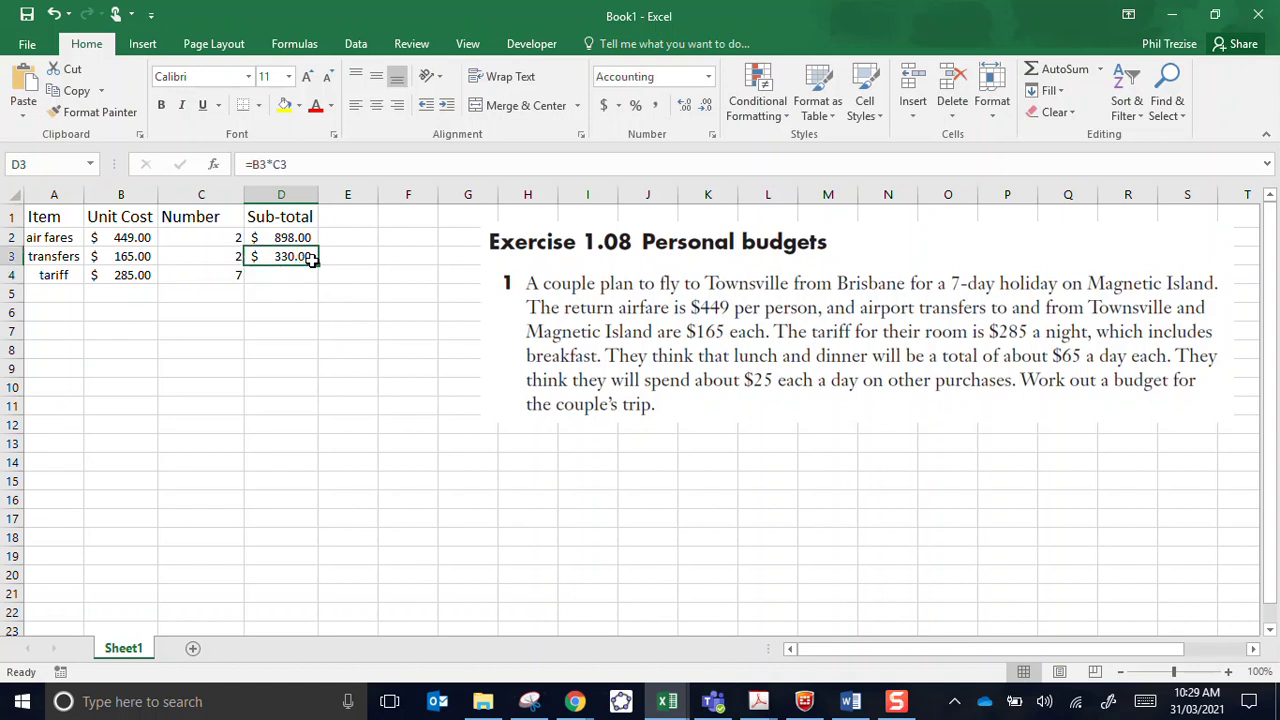
pyautogui.moveTo(318, 263); pyautogui.dragTo(318, 284)
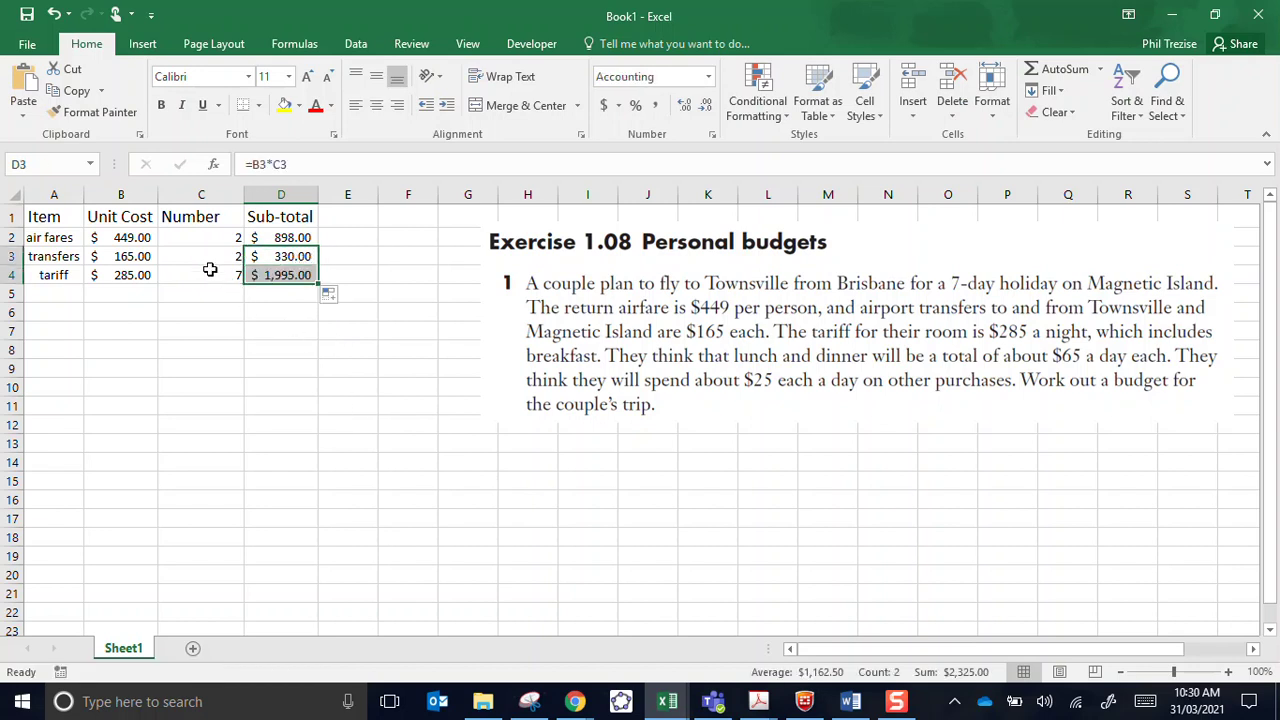
pyautogui.click(210, 272)
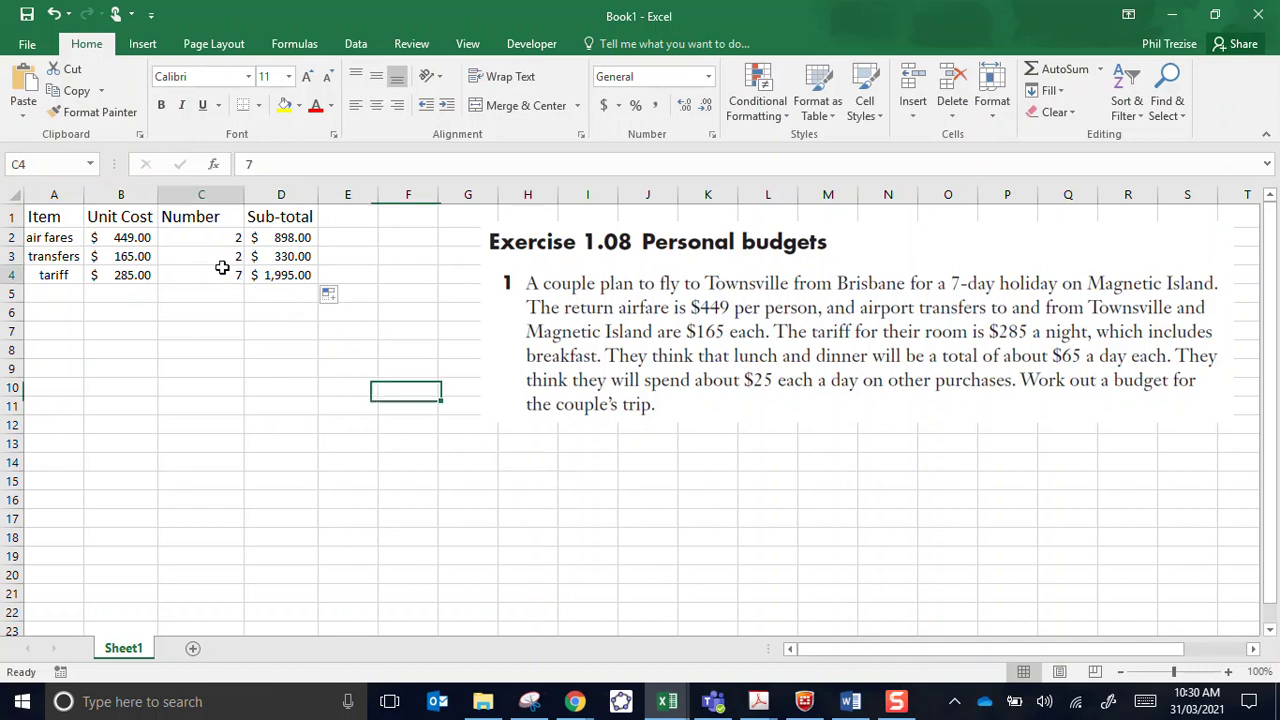
pyautogui.write('6')
pyautogui.press('Return')
pyautogui.press('Up')
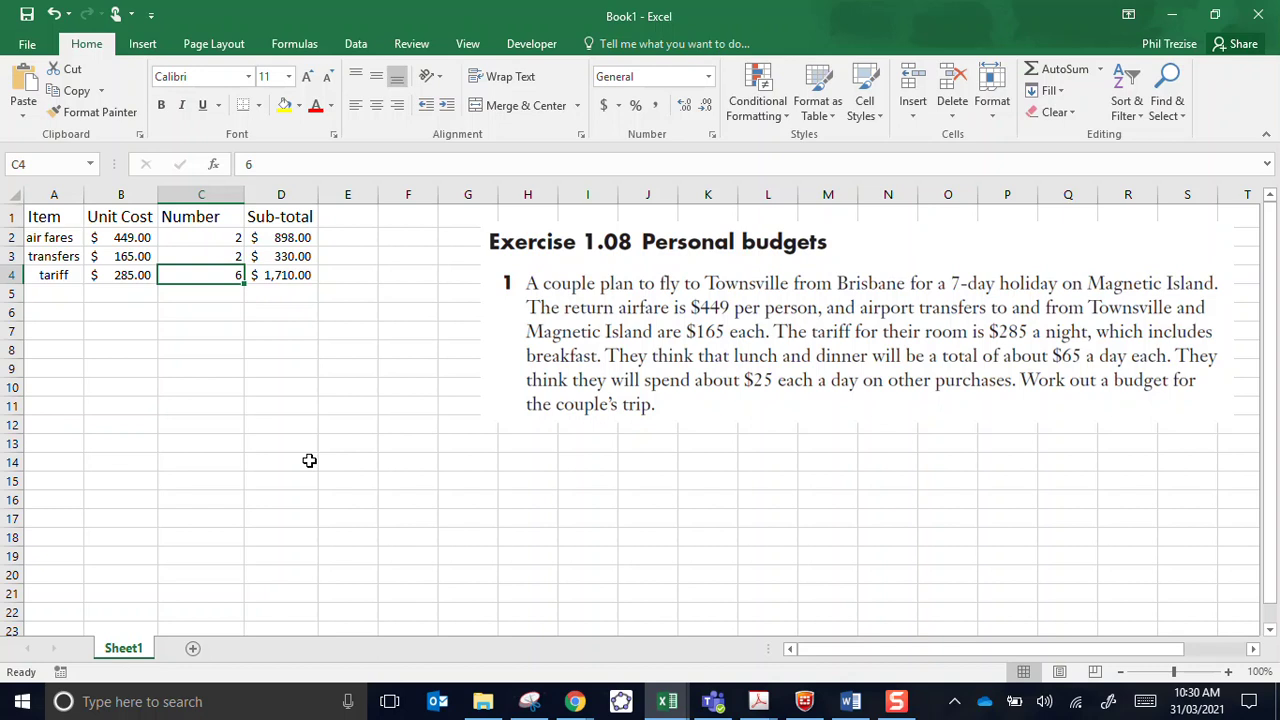
# Fill in row 5 with the item meals, a unit cost of 65 in dollar accounting format, and the number 14
pyautogui.press('Return')
pyautogui.press('Left')
pyautogui.press('Left')
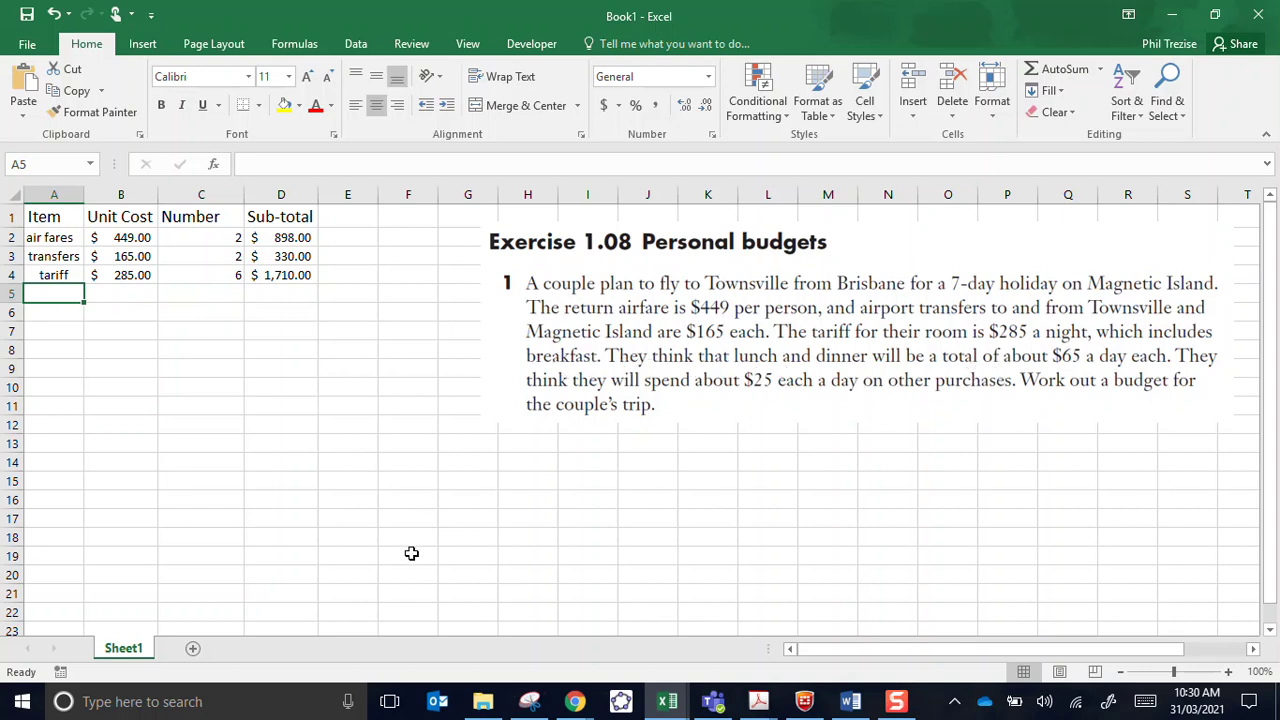
pyautogui.write('meals')
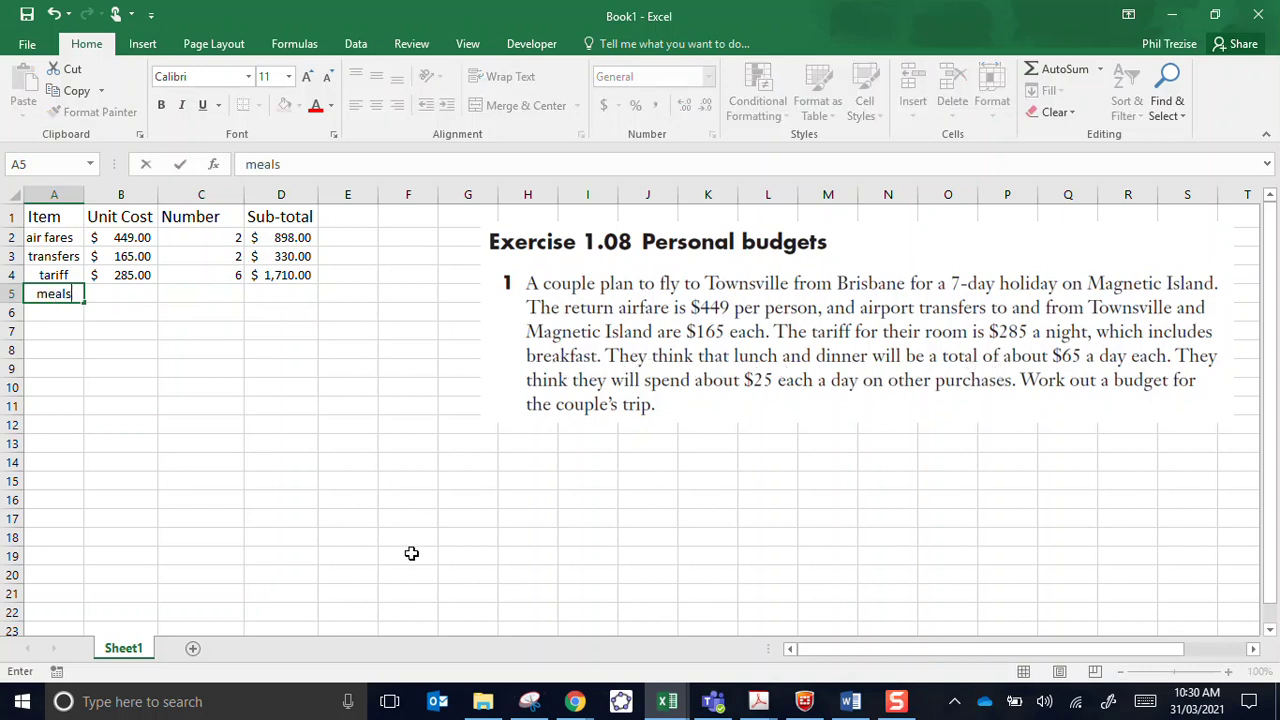
pyautogui.press('Tab')
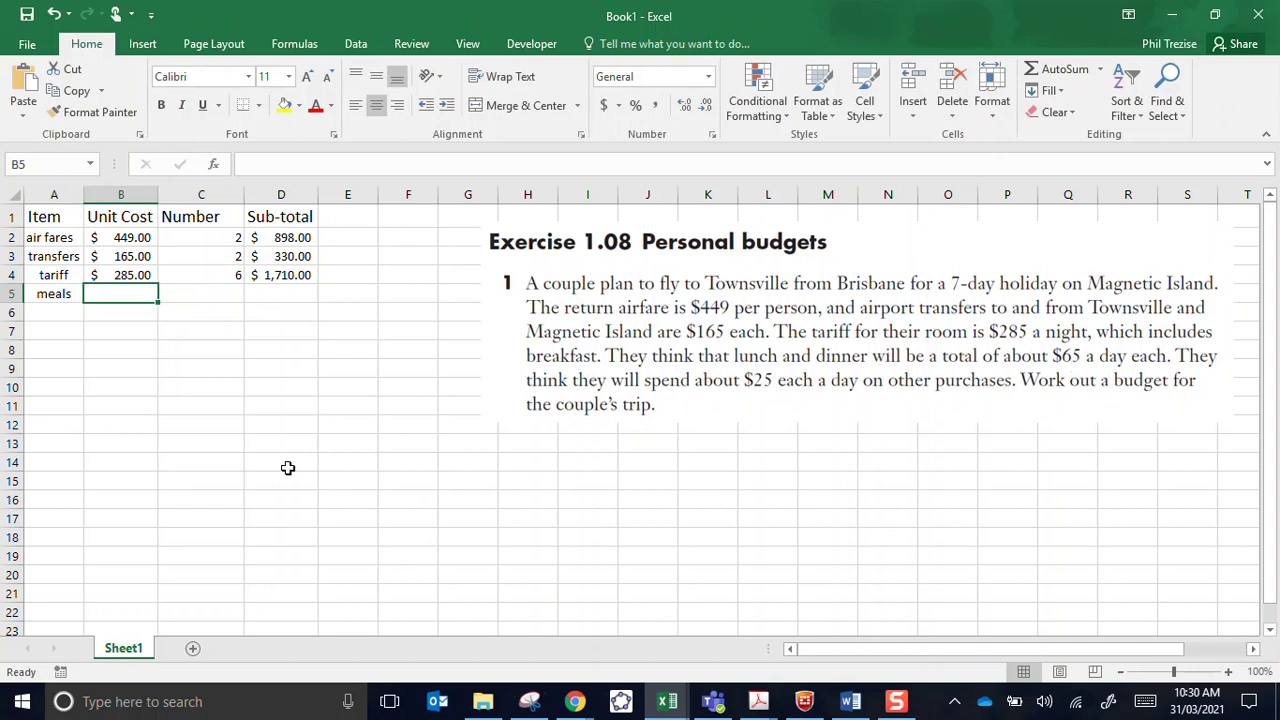
pyautogui.write('65')
pyautogui.press('Tab')
pyautogui.press('Left')
pyautogui.click(604, 106)
pyautogui.click(232, 296)
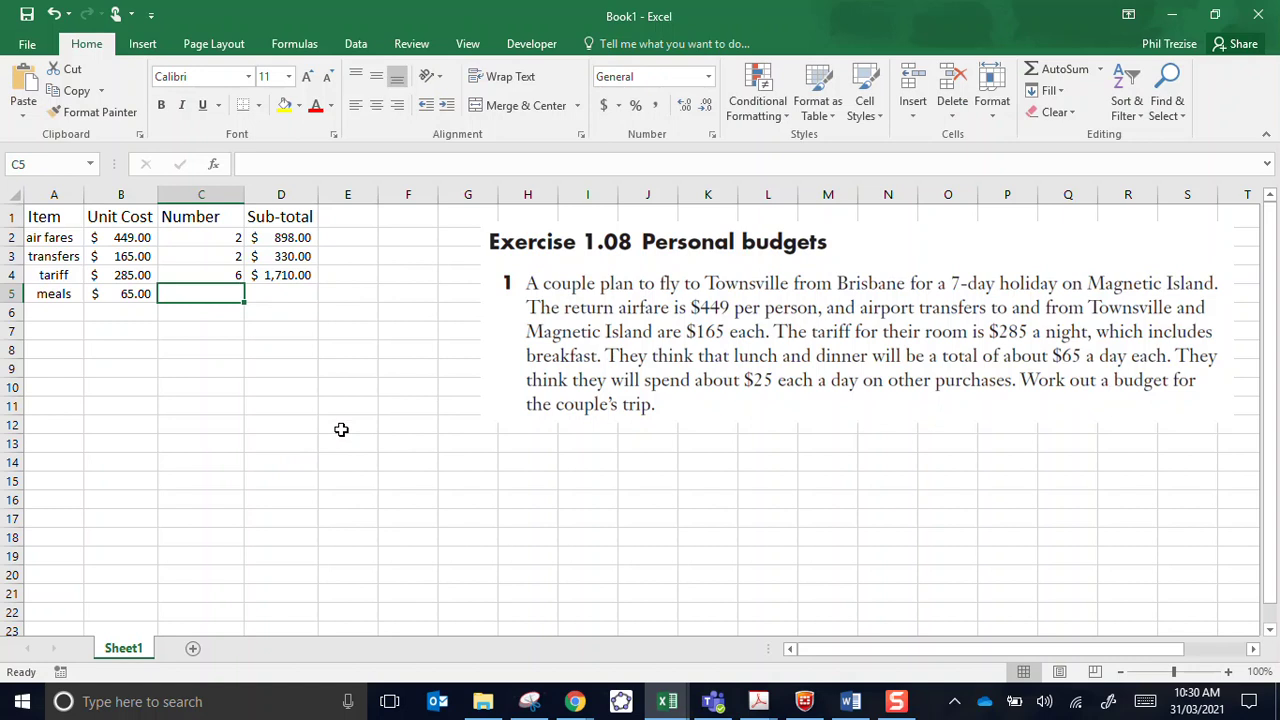
pyautogui.write('14')
pyautogui.press('Return')
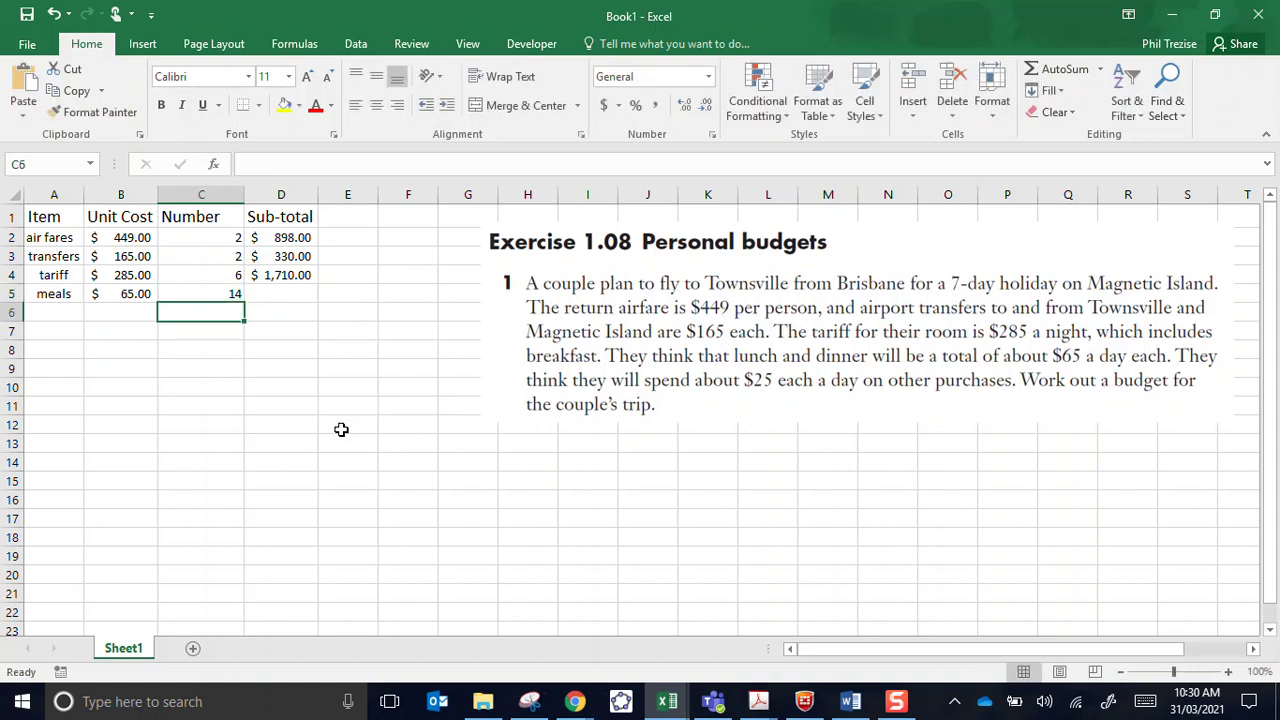
# Fill the sub-total formula from D4 down to D5 for the meals row
pyautogui.press('Up')
pyautogui.press('Right')
pyautogui.press('Up')
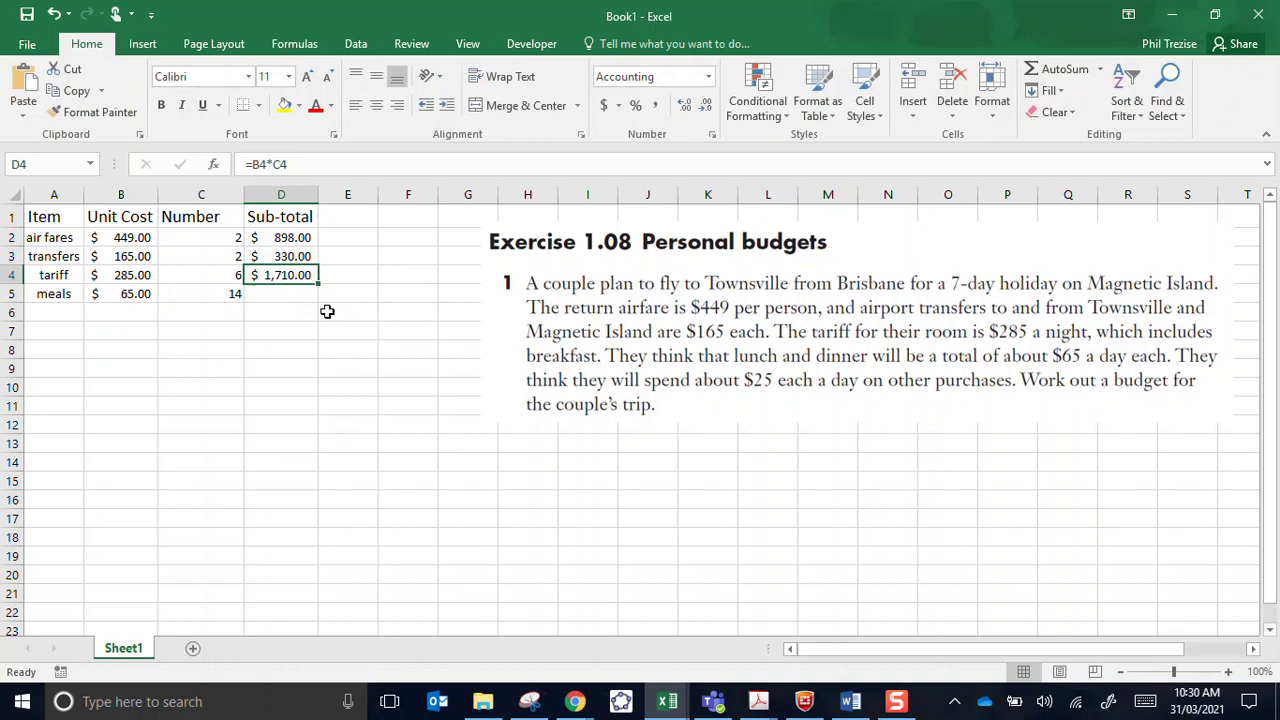
pyautogui.moveTo(318, 284); pyautogui.dragTo(325, 300)
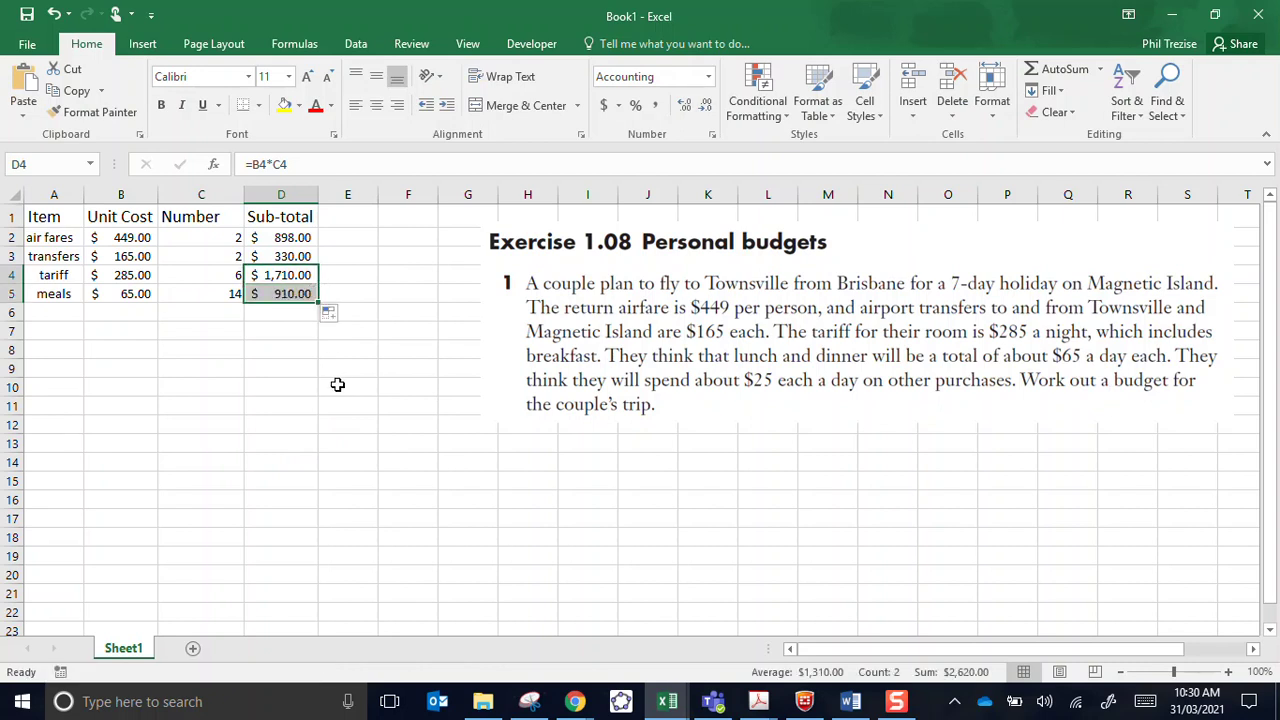
# Change the number of meals in C5 to 12
pyautogui.click(208, 295)
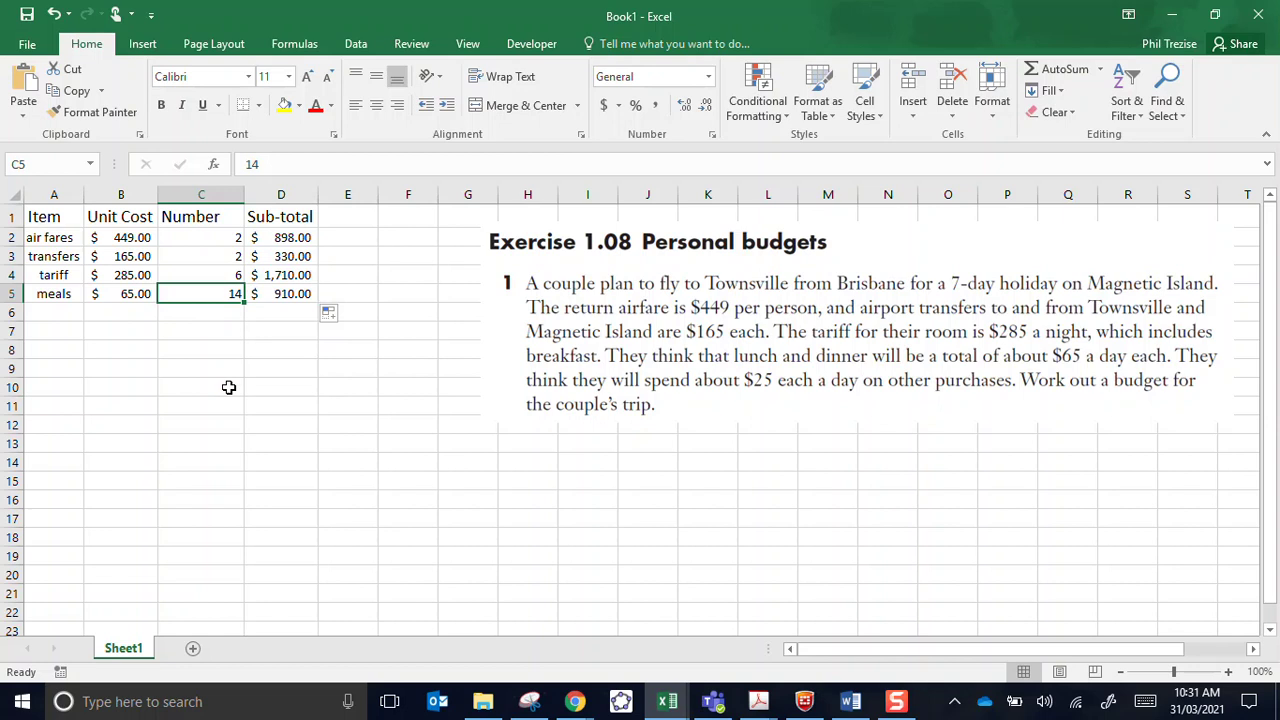
pyautogui.press('F2')
pyautogui.press('BackSpace')
pyautogui.write('2')
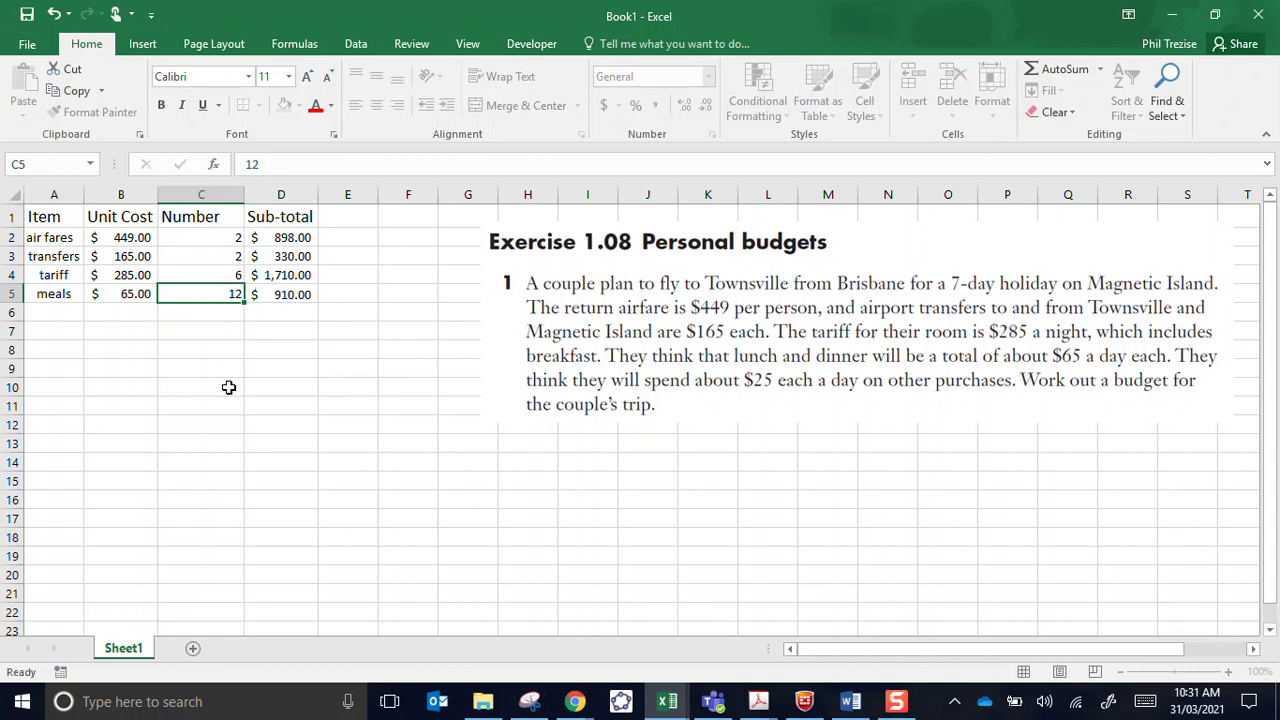
pyautogui.press('Return')
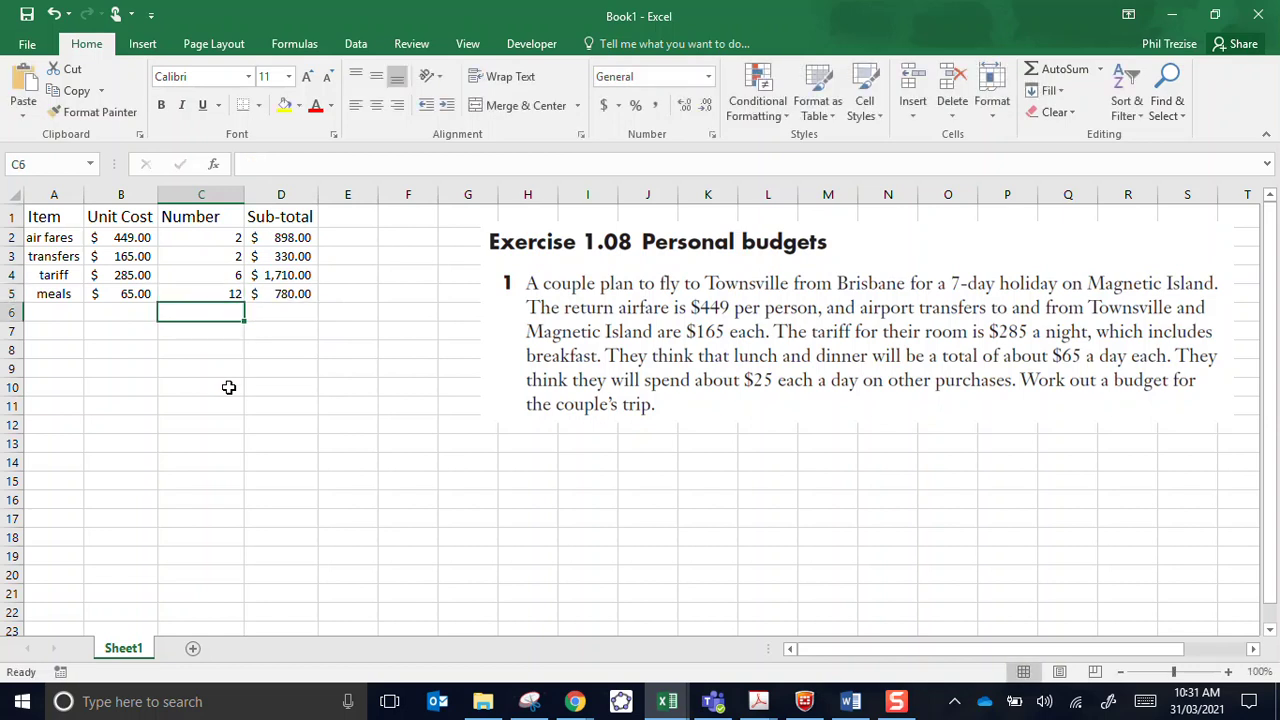
# Try 14 as the number of meals in C5 to compare the meals sub-total, and set it back to 12
pyautogui.press('Up')
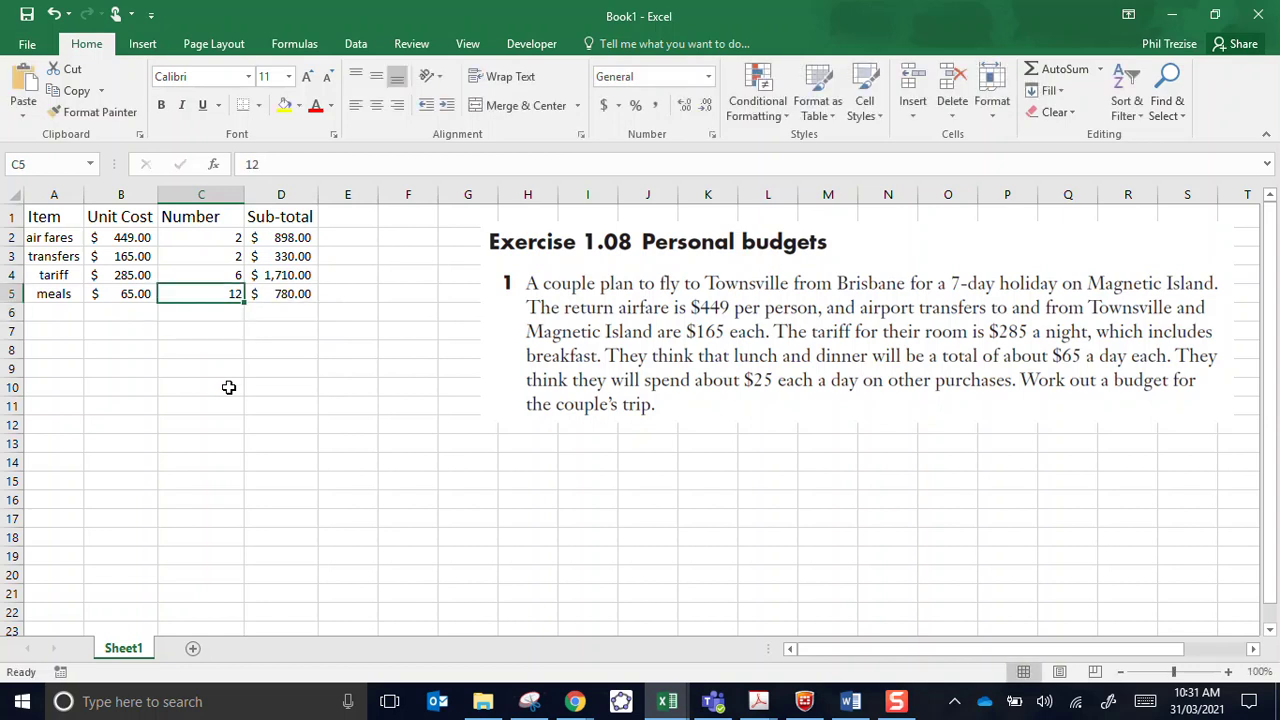
pyautogui.press('Right')
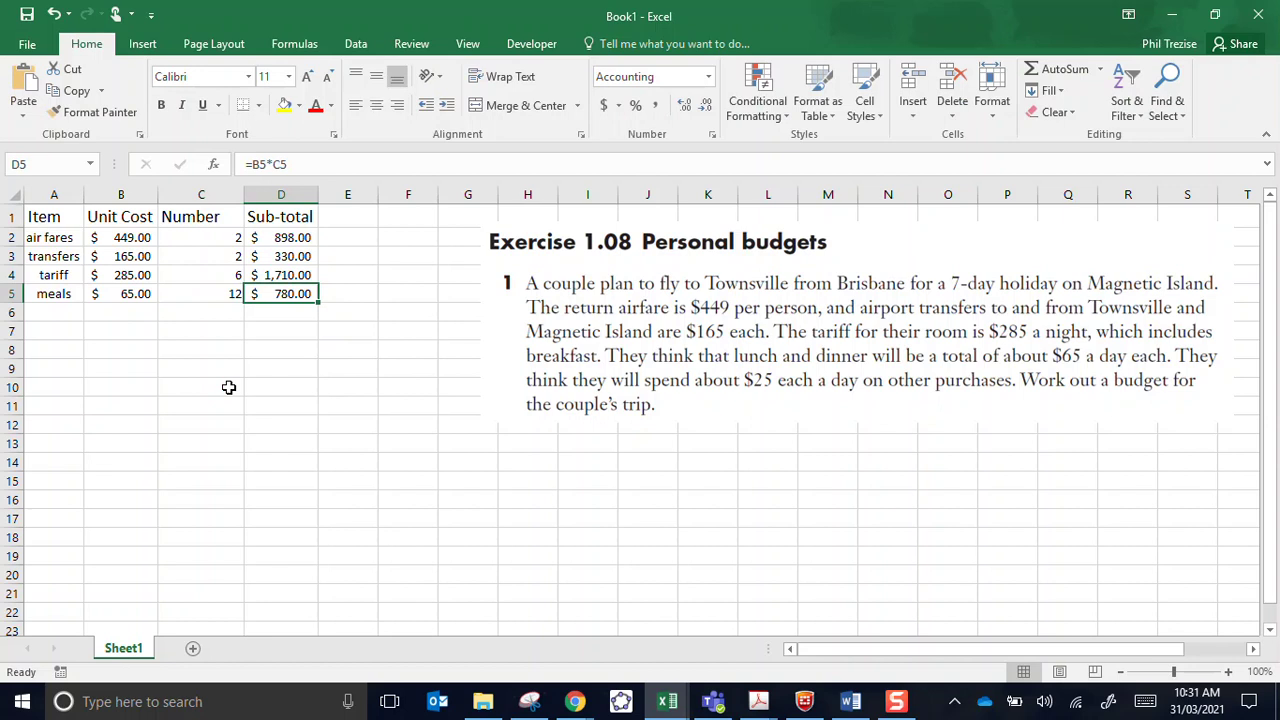
pyautogui.press('Left')
pyautogui.press('Left')
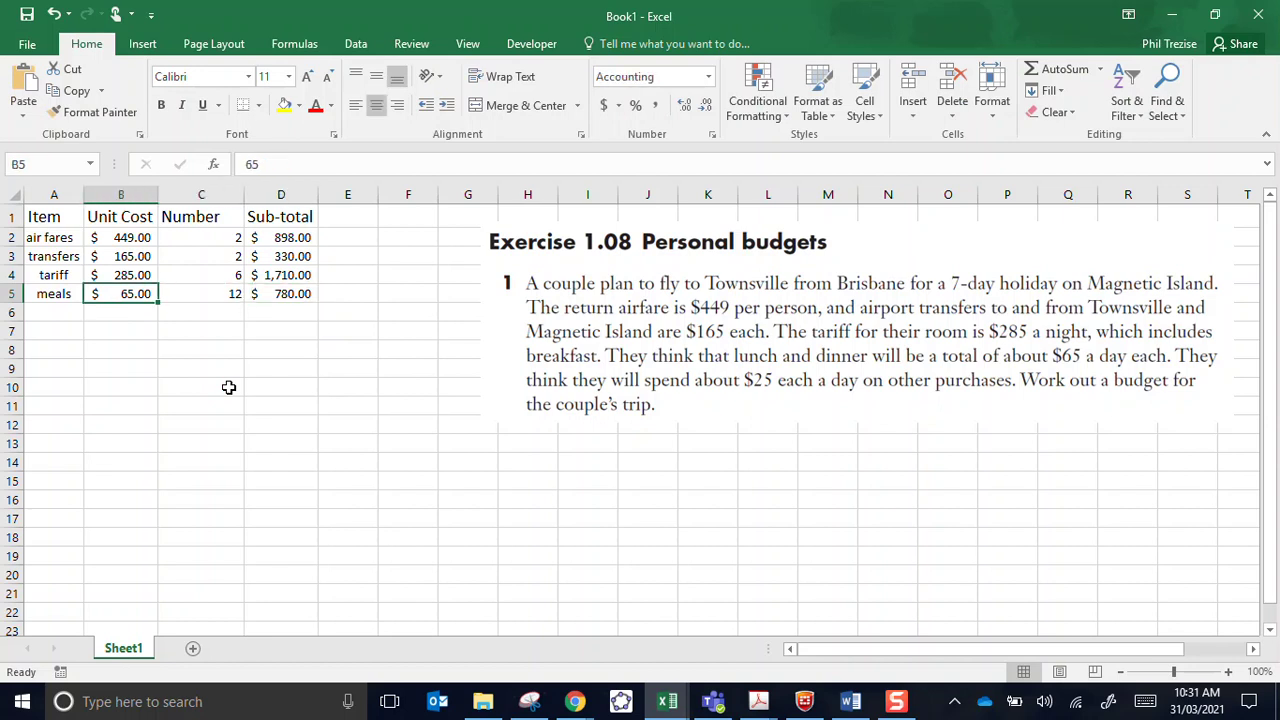
pyautogui.press('Right')
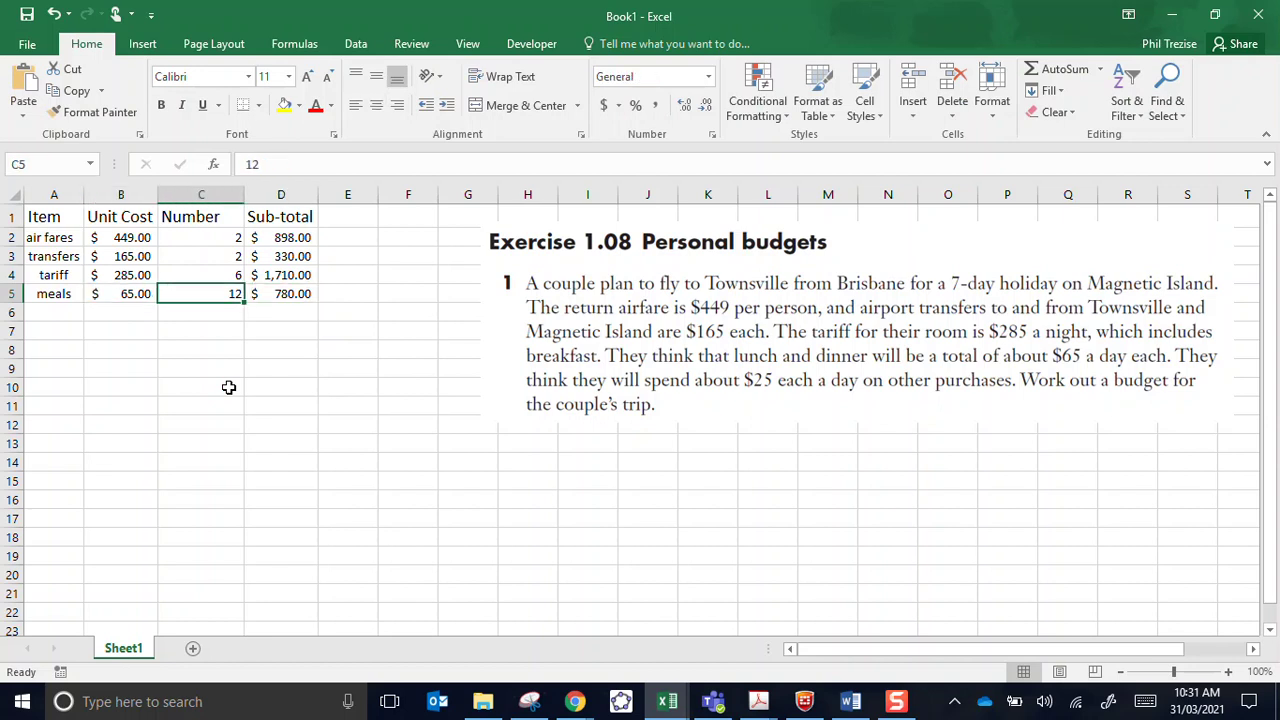
pyautogui.write('14')
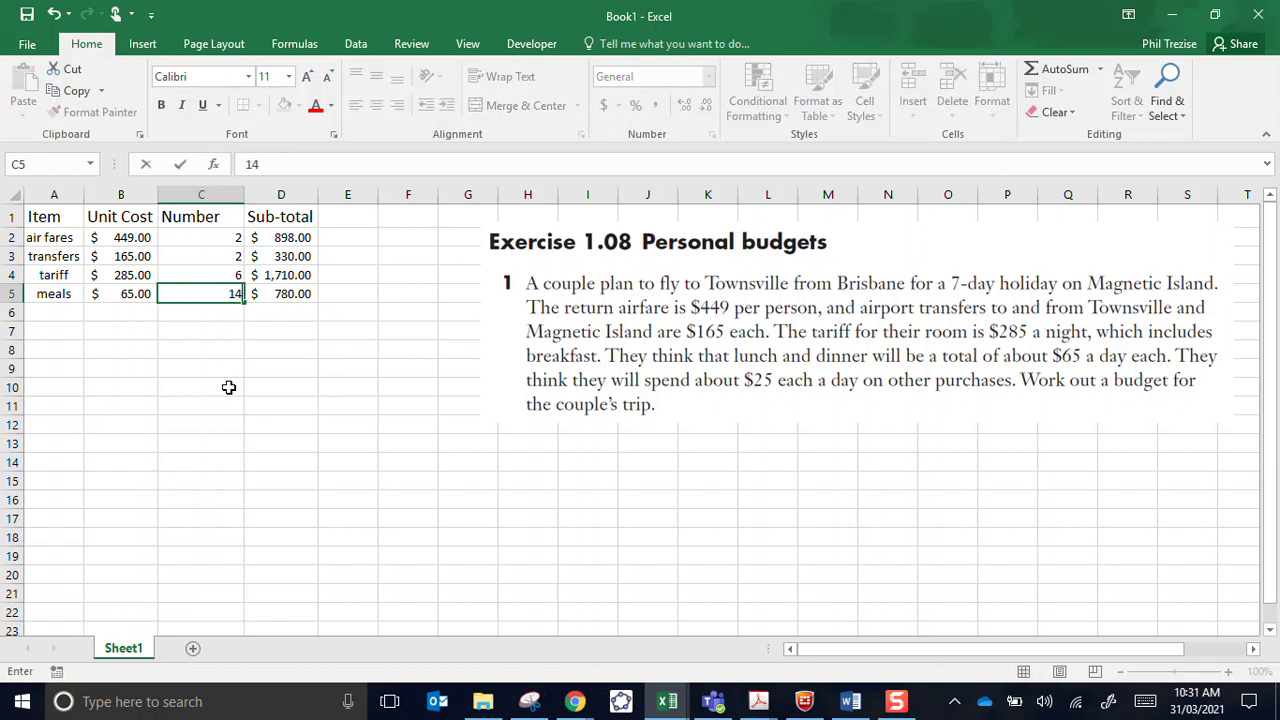
pyautogui.hotkey('ctrl', 'Return')
pyautogui.press('Right')
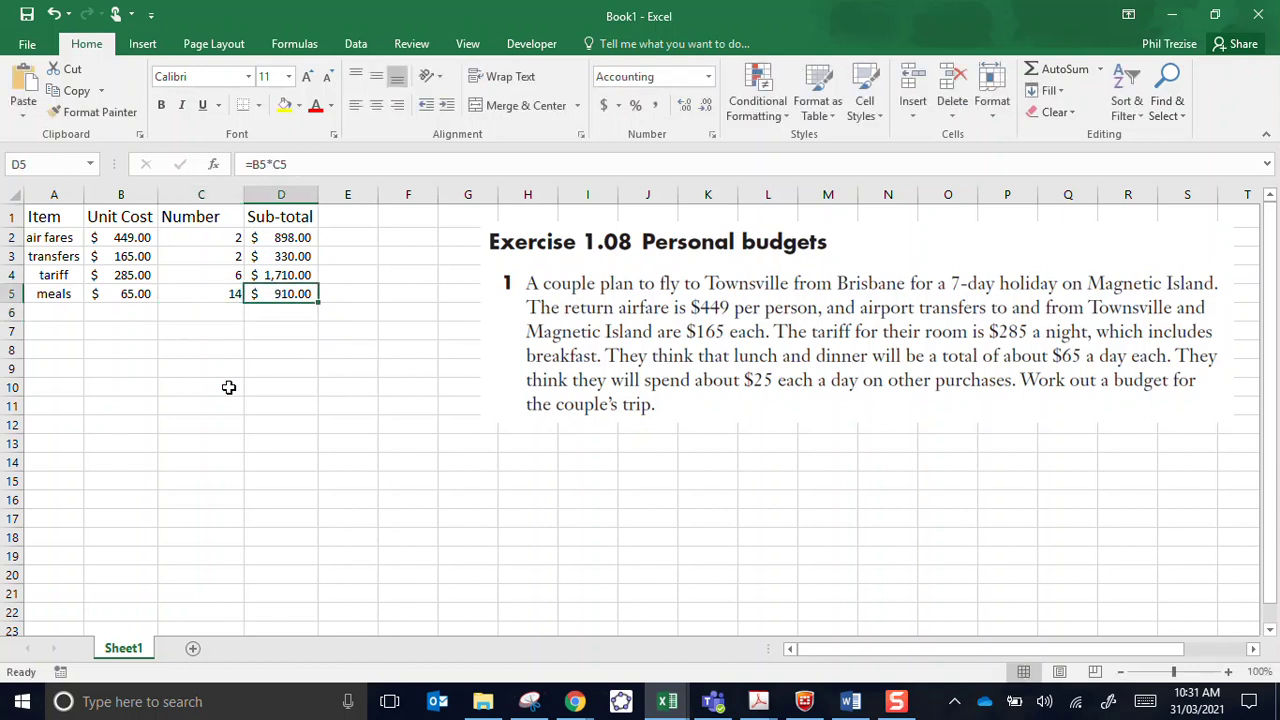
pyautogui.press('Left')
pyautogui.write('12')
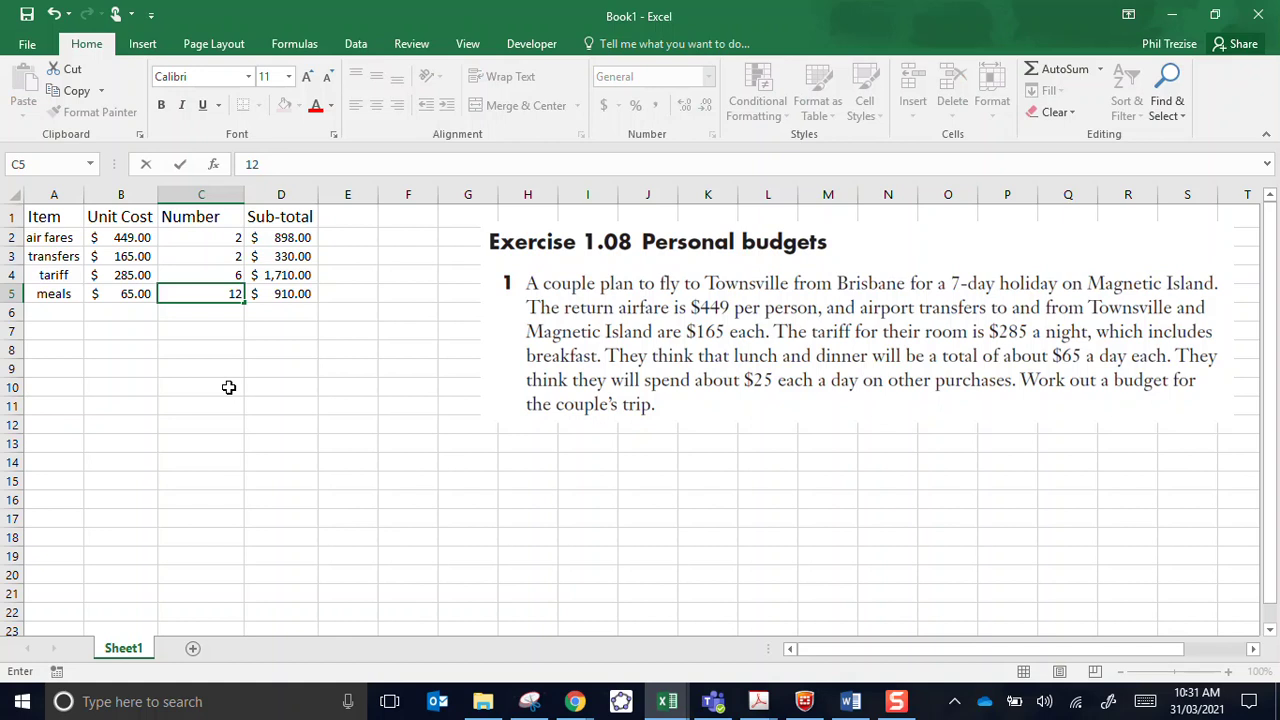
pyautogui.hotkey('ctrl', 'Return')
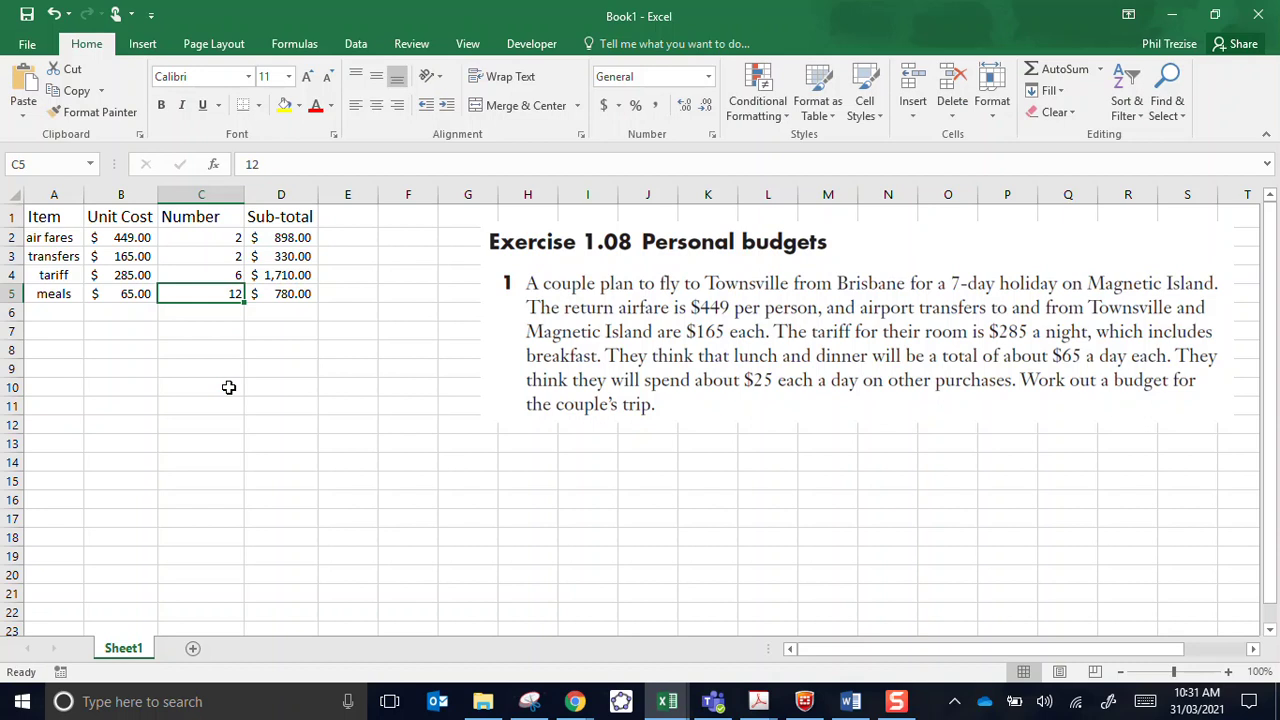
# Fill in row 6 with the item gifts, a unit cost of 25 in dollar accounting format, and the number 7
pyautogui.press('Down')
pyautogui.press('Home')
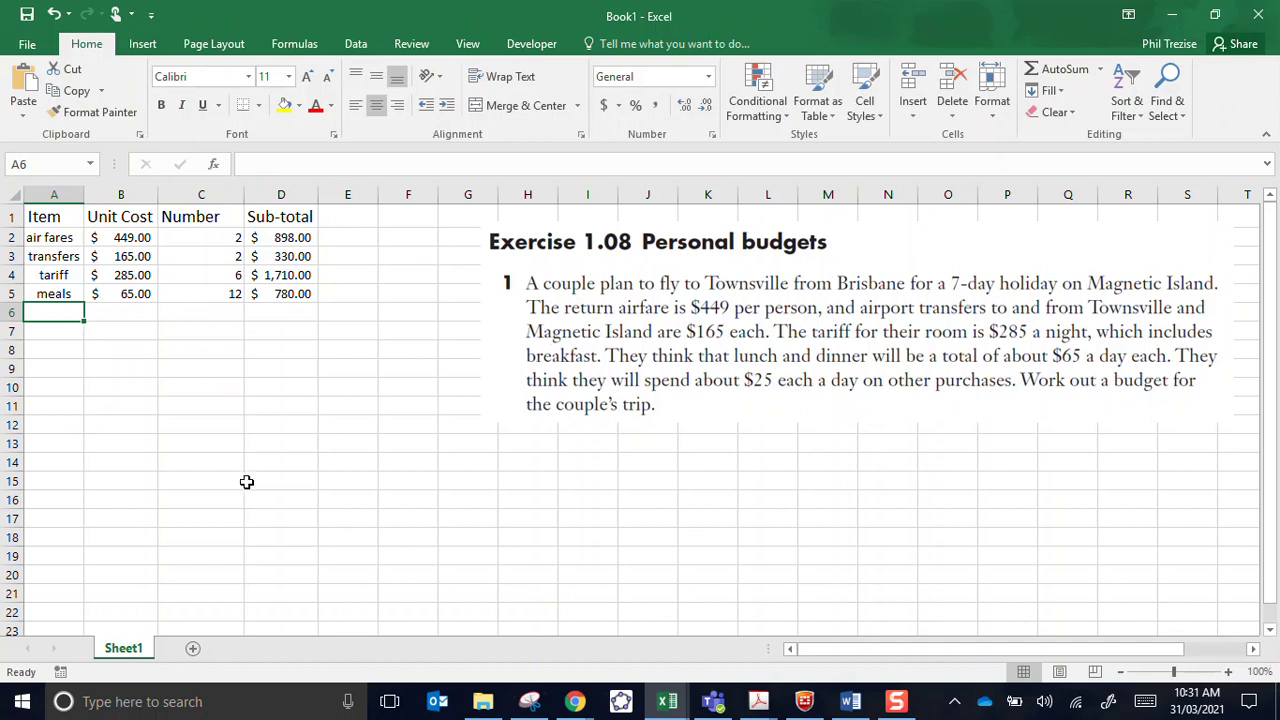
pyautogui.write('gi')
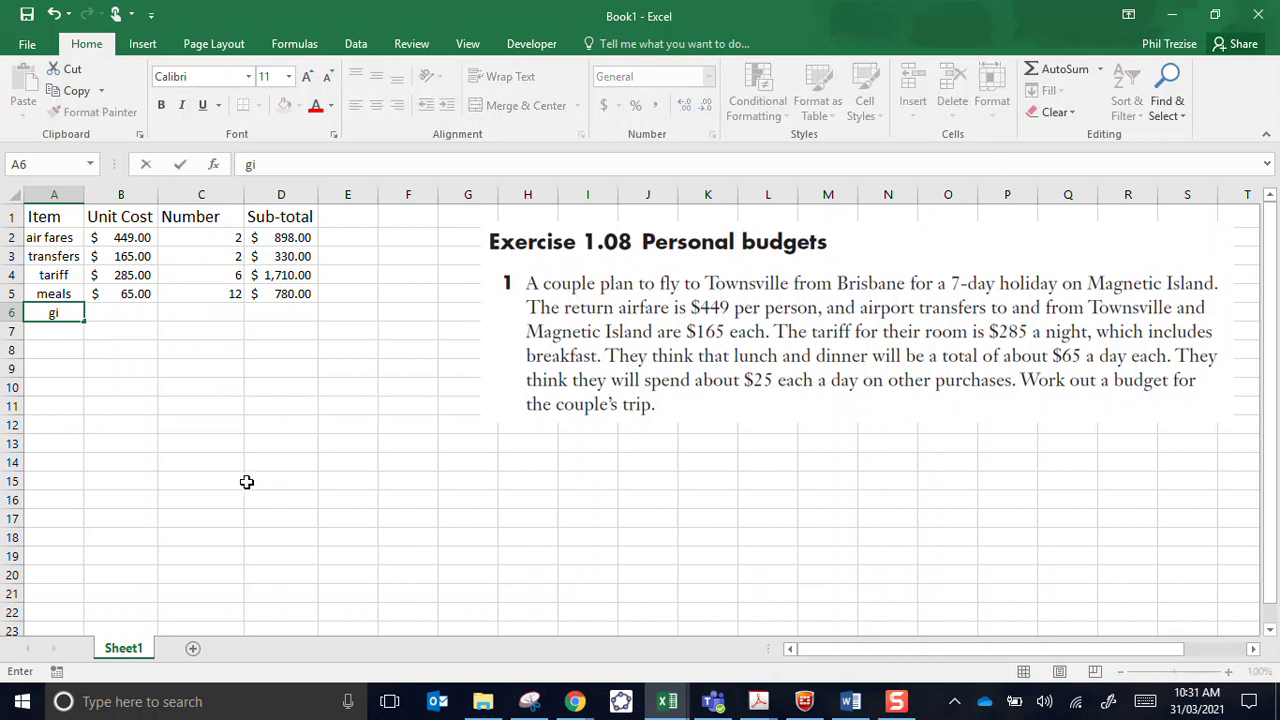
pyautogui.write('fts')
pyautogui.press('Tab')
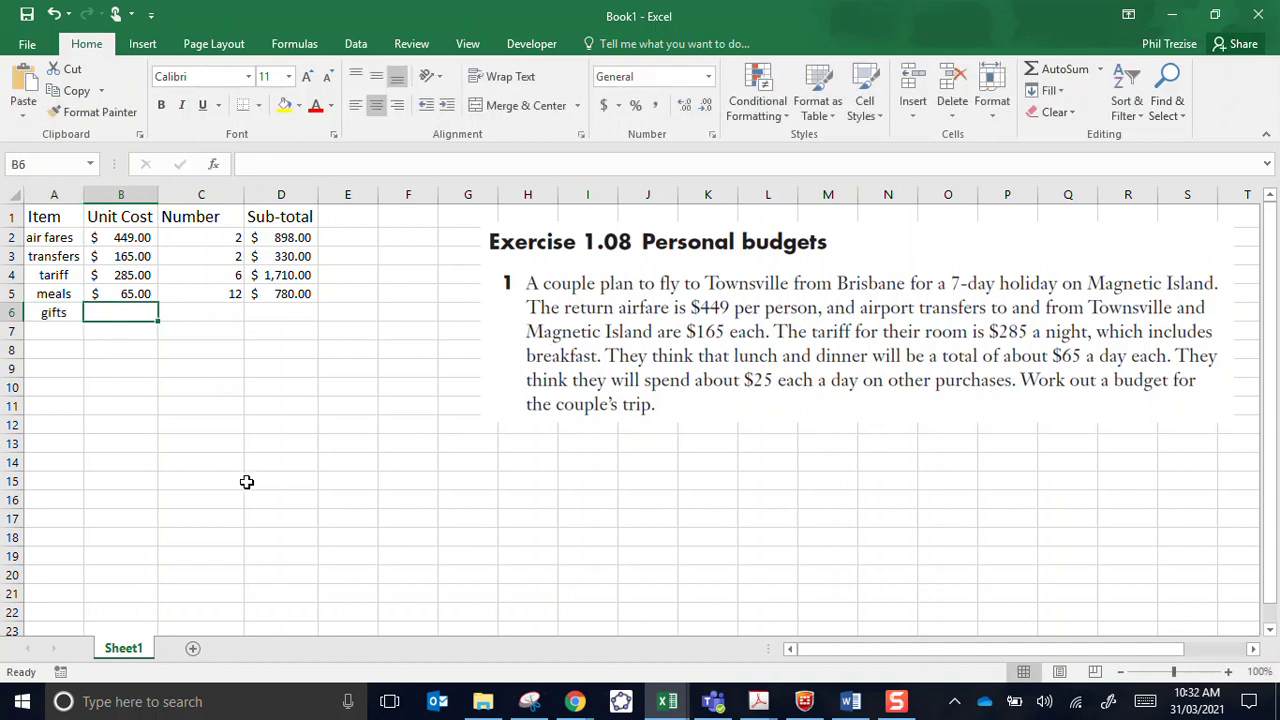
pyautogui.write('25')
pyautogui.press('Tab')
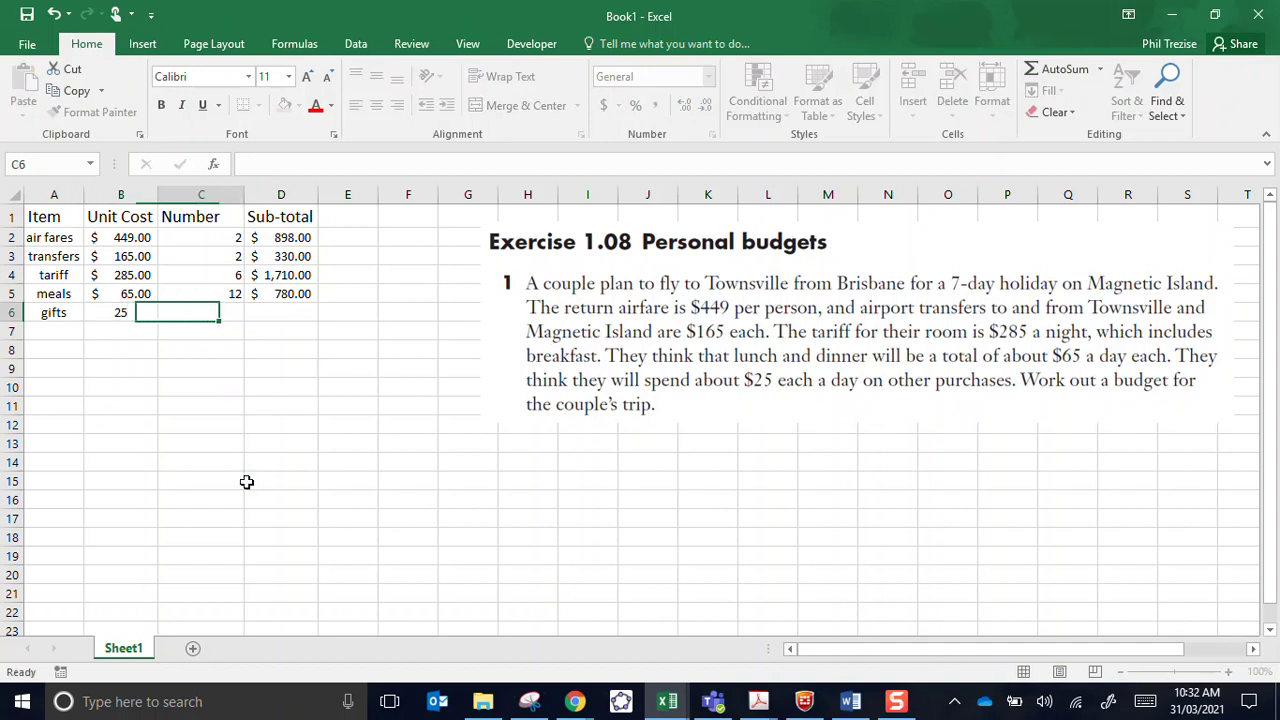
pyautogui.press('Left')
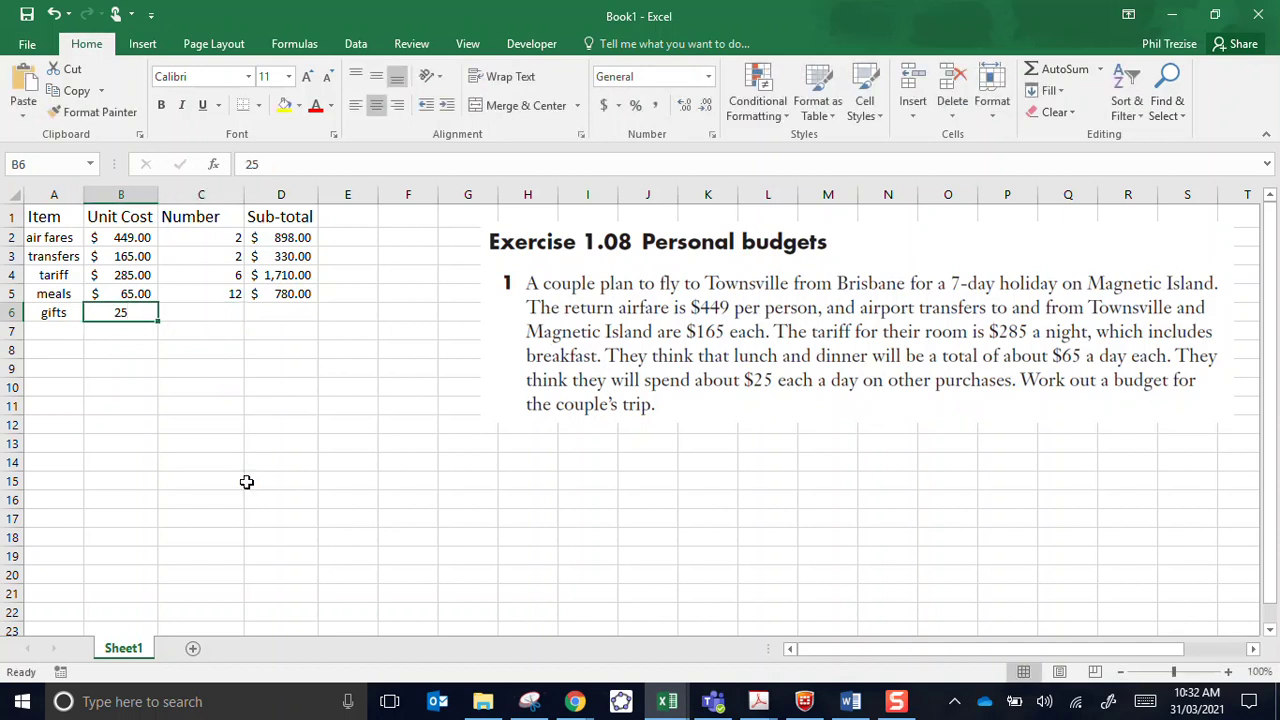
pyautogui.click(605, 107)
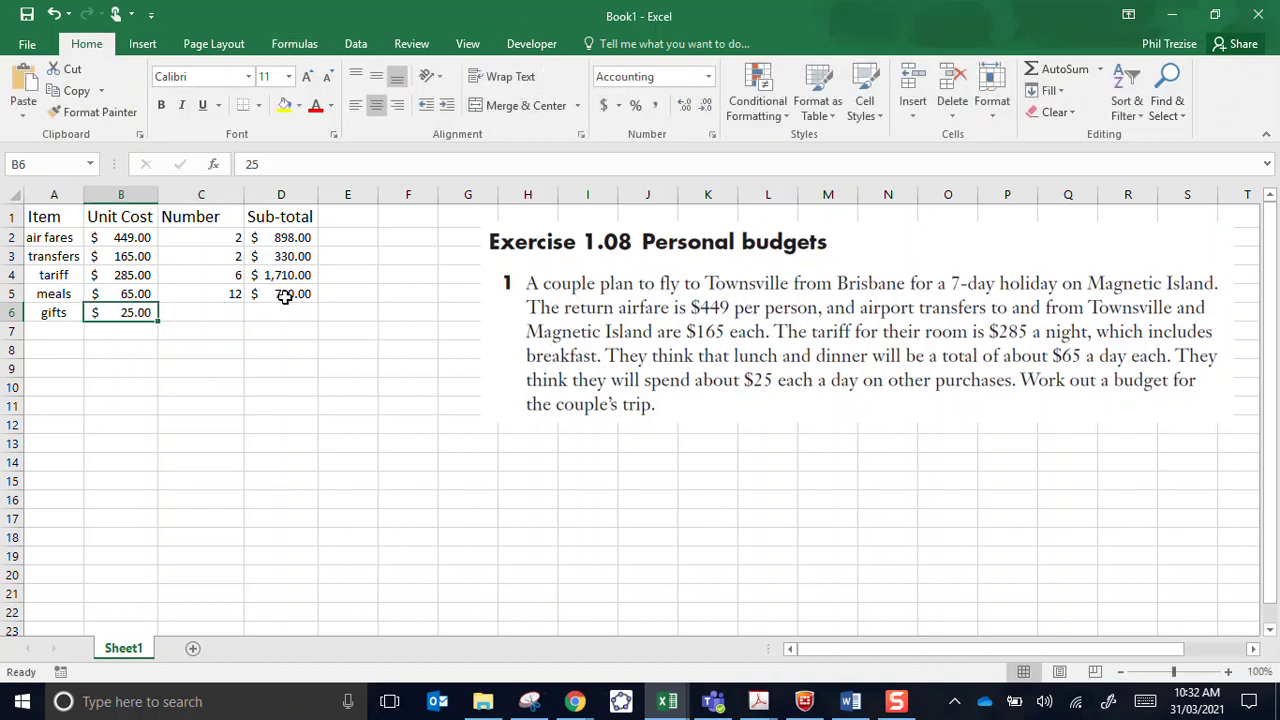
pyautogui.click(223, 312)
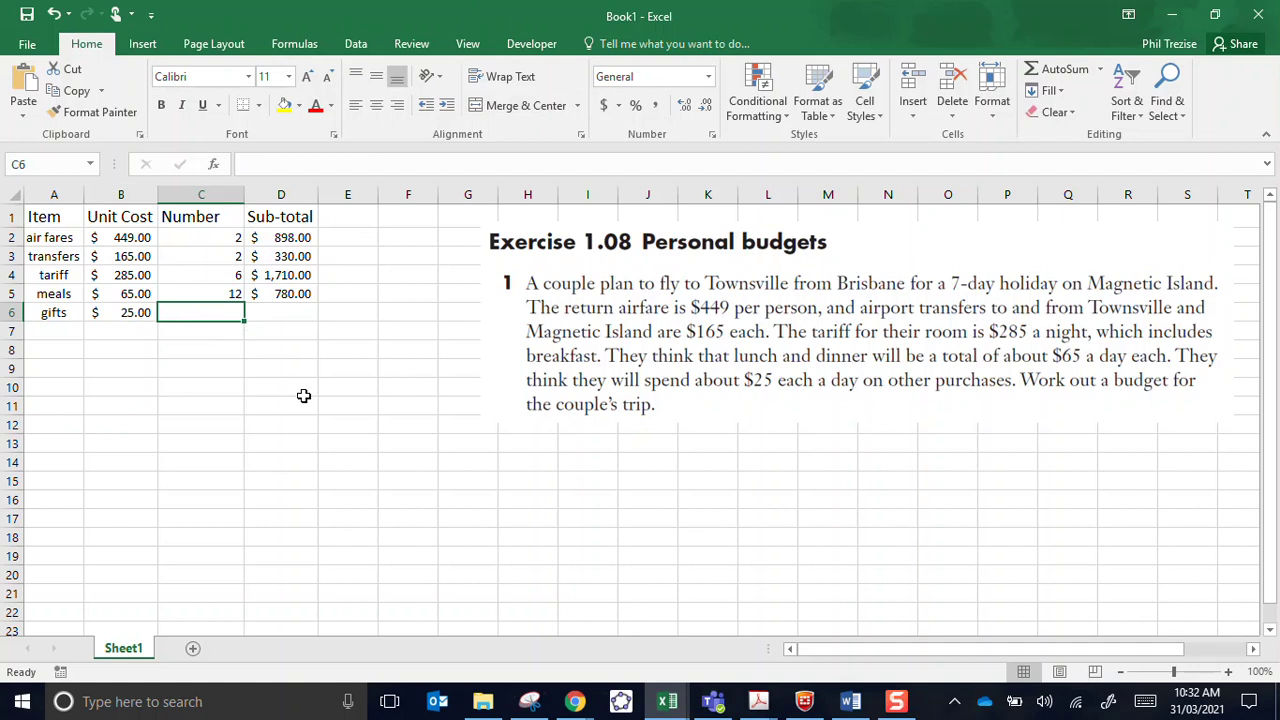
pyautogui.write('7')
pyautogui.press('Tab')
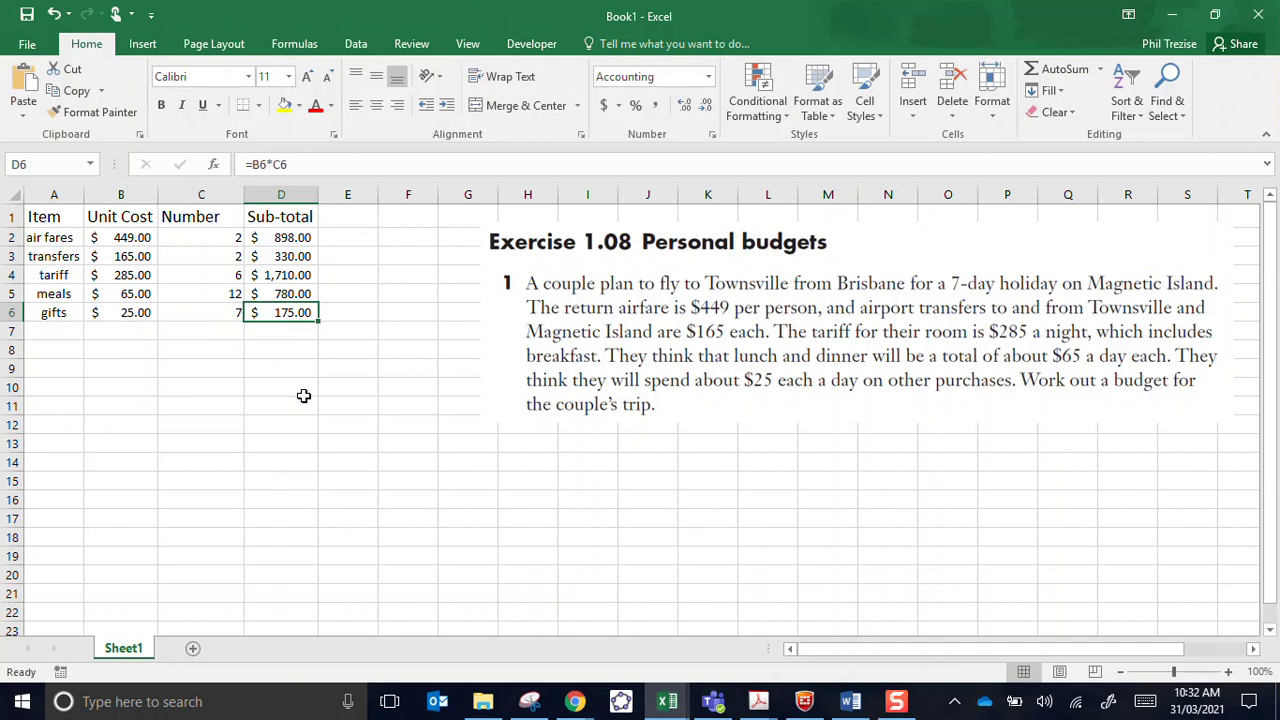
# Calculate the budget total in D8 with a SUM formula over the sub-totals D2:D6
pyautogui.click(280, 349)
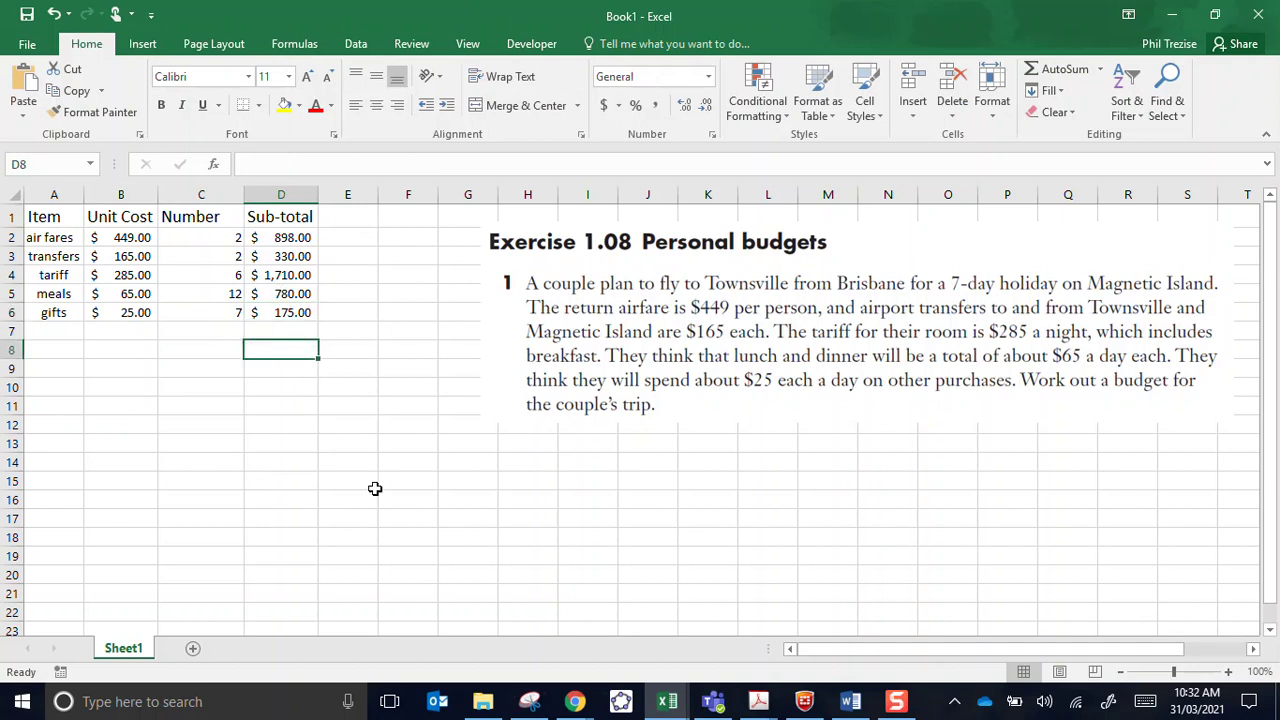
pyautogui.write('=')
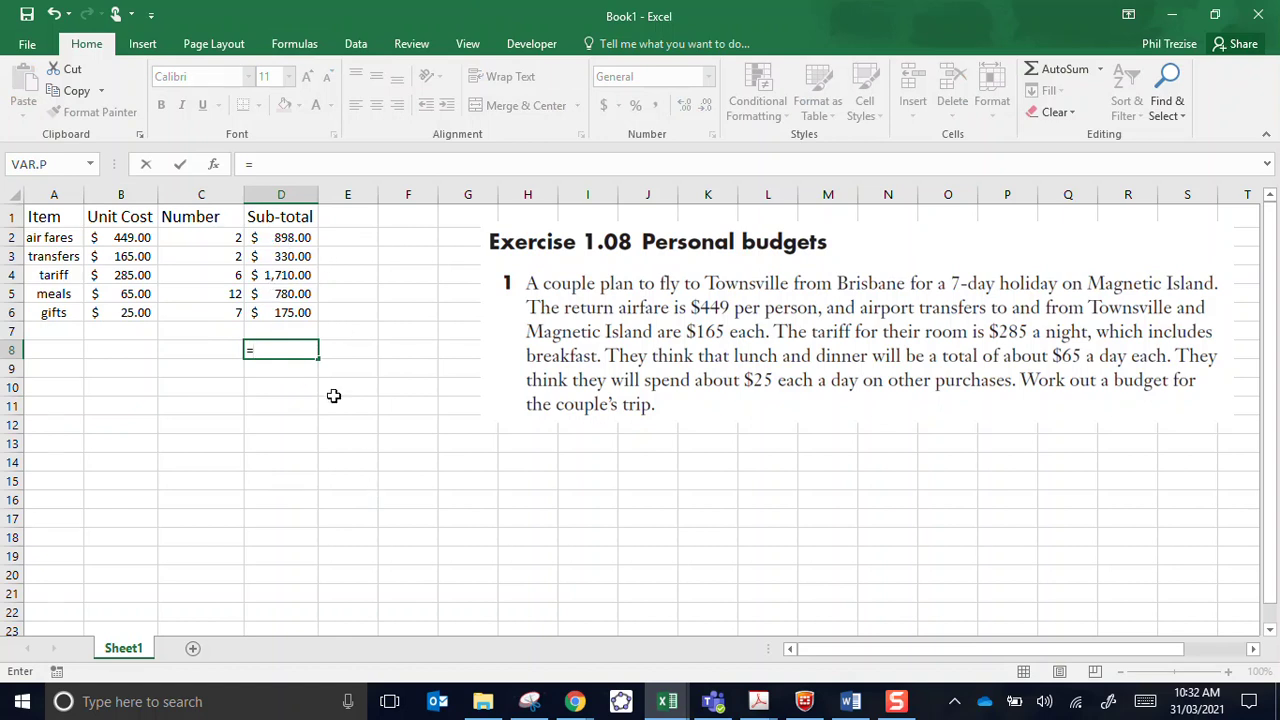
pyautogui.write('sum(')
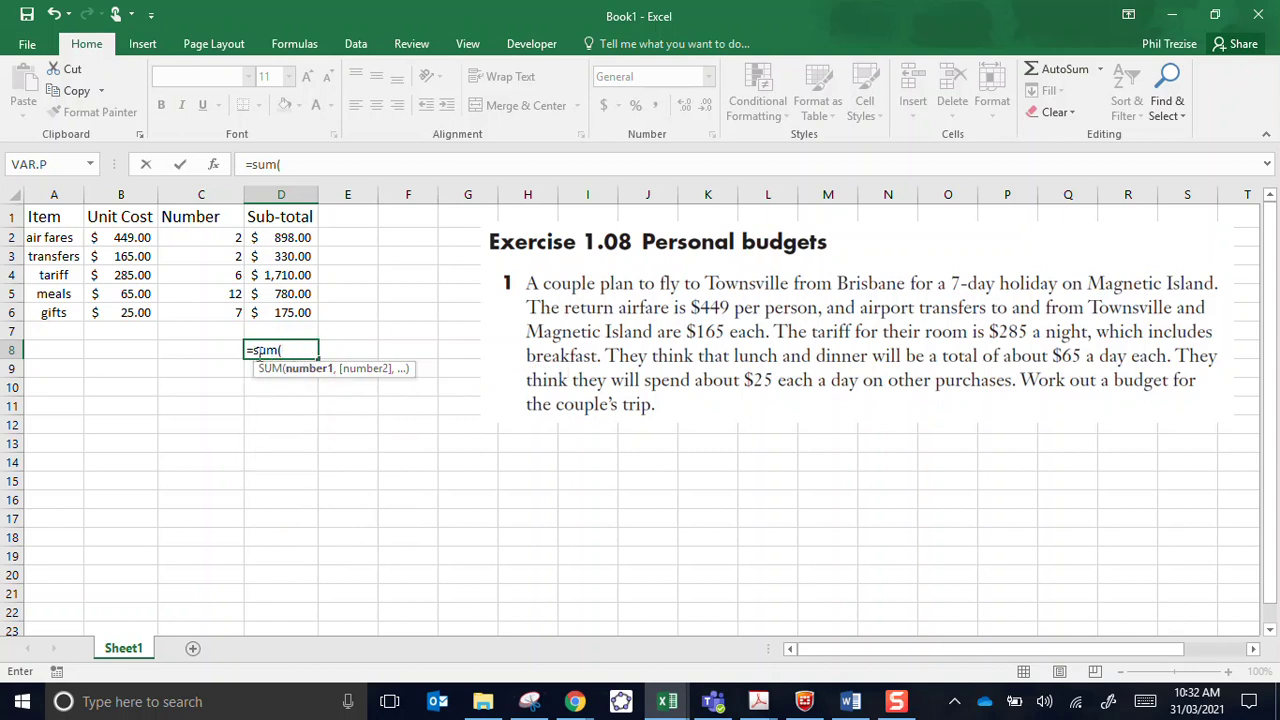
pyautogui.moveTo(305, 241); pyautogui.dragTo(297, 311)
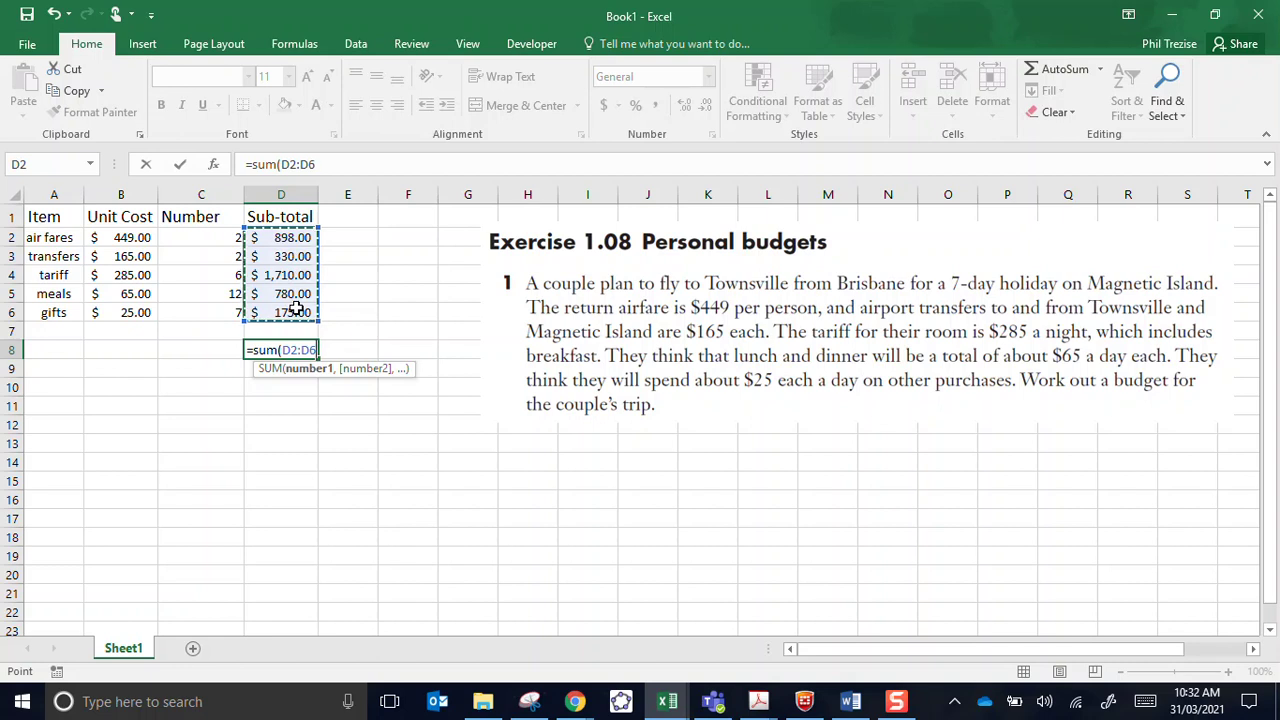
pyautogui.press('Return')
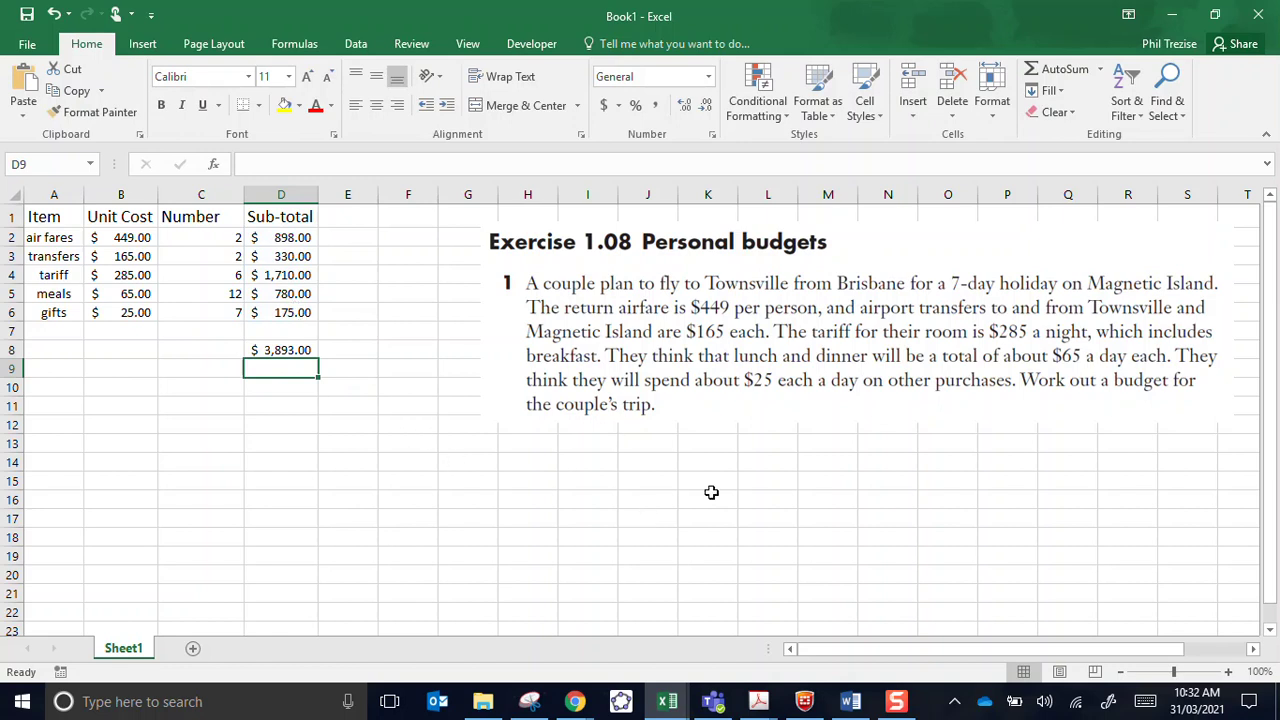
# Apply a Top and Double Bottom Border to the item rows A2:D6
pyautogui.moveTo(44, 216); pyautogui.dragTo(289, 346)
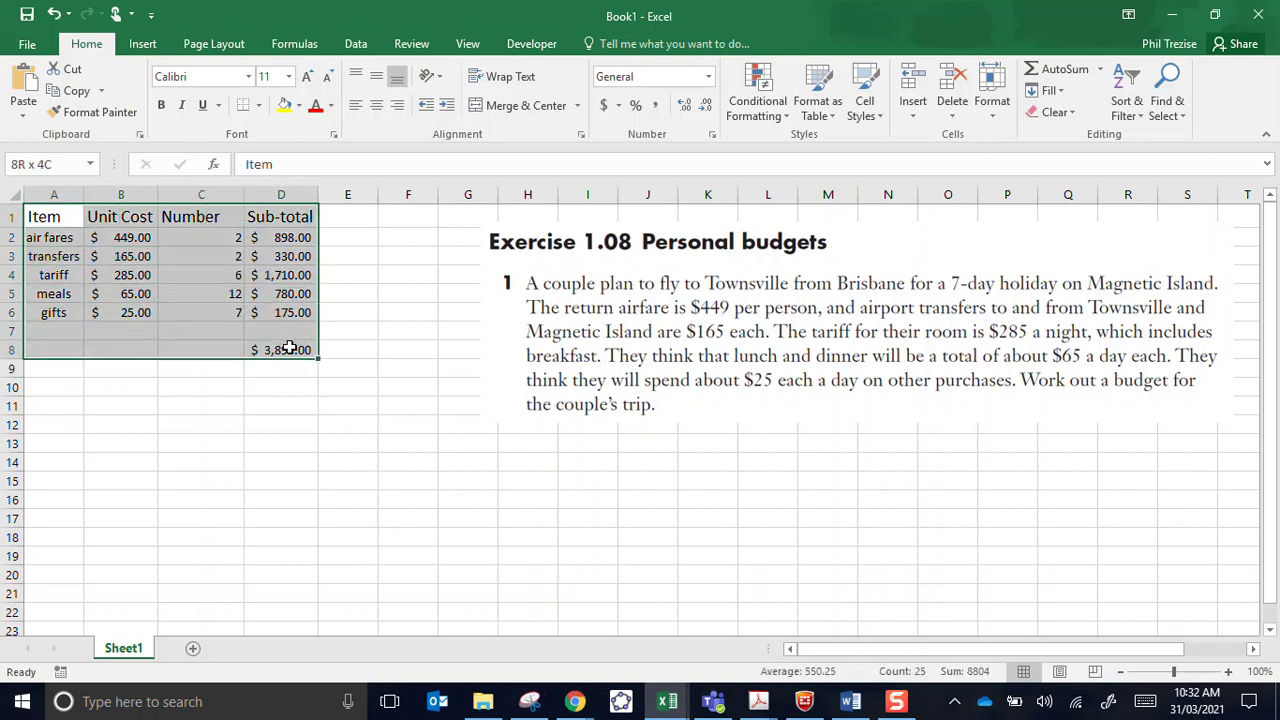
pyautogui.moveTo(55, 240); pyautogui.dragTo(282, 312)
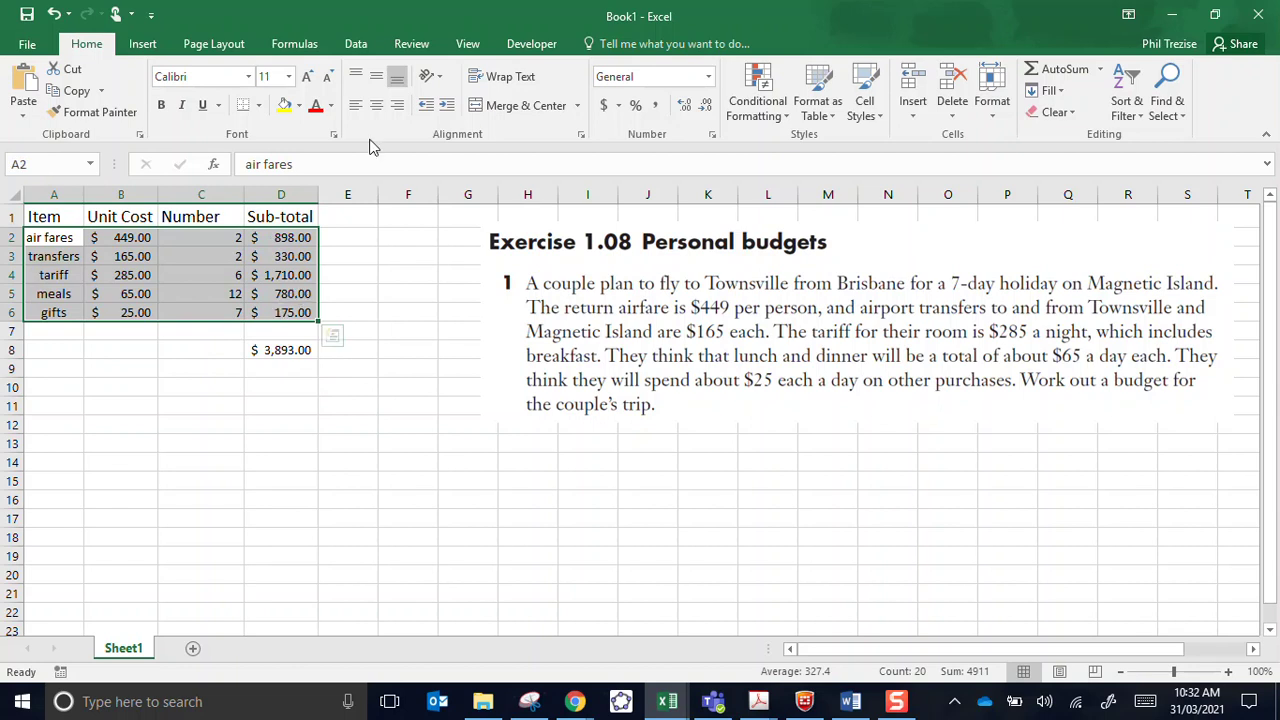
pyautogui.click(259, 106)
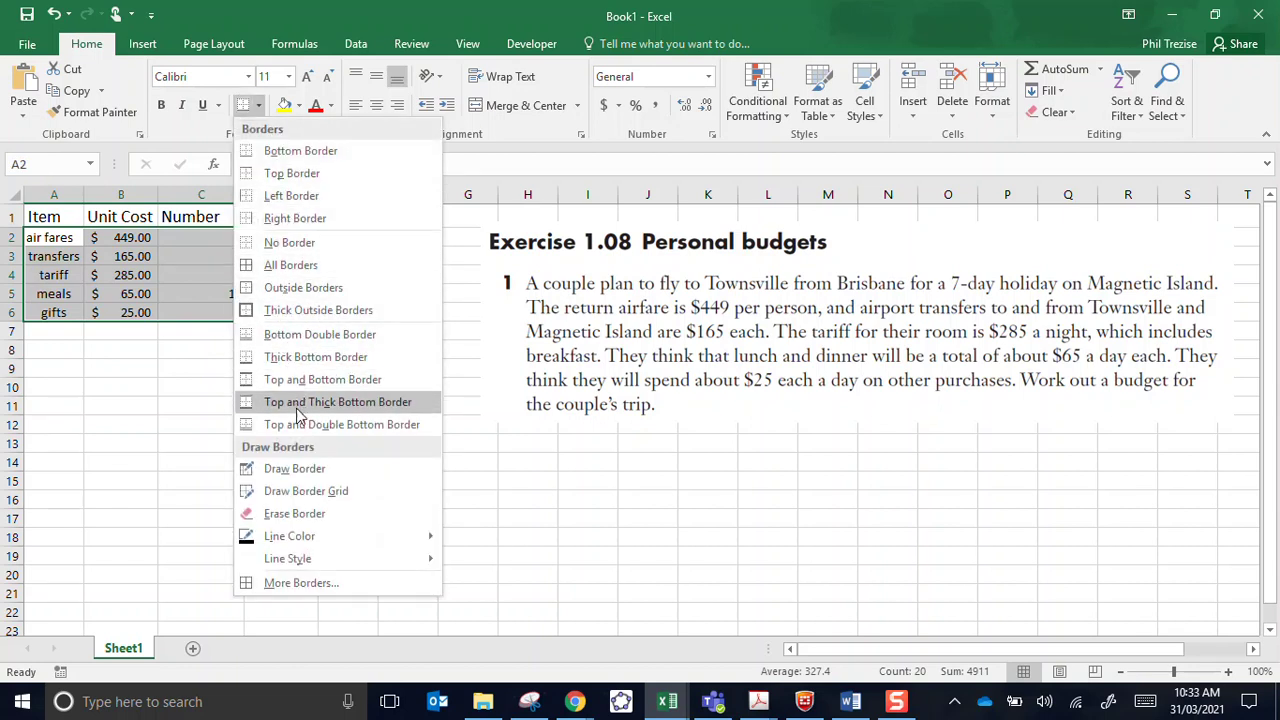
pyautogui.click(287, 423)
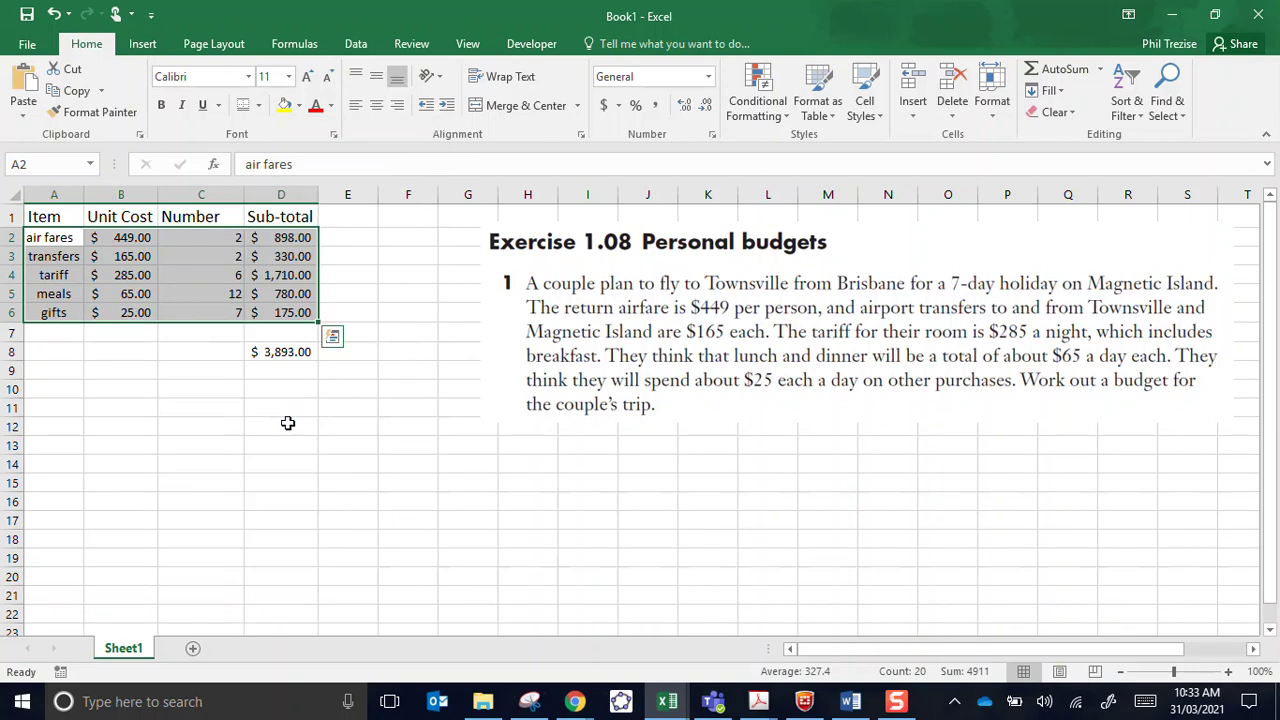
pyautogui.click(134, 389)
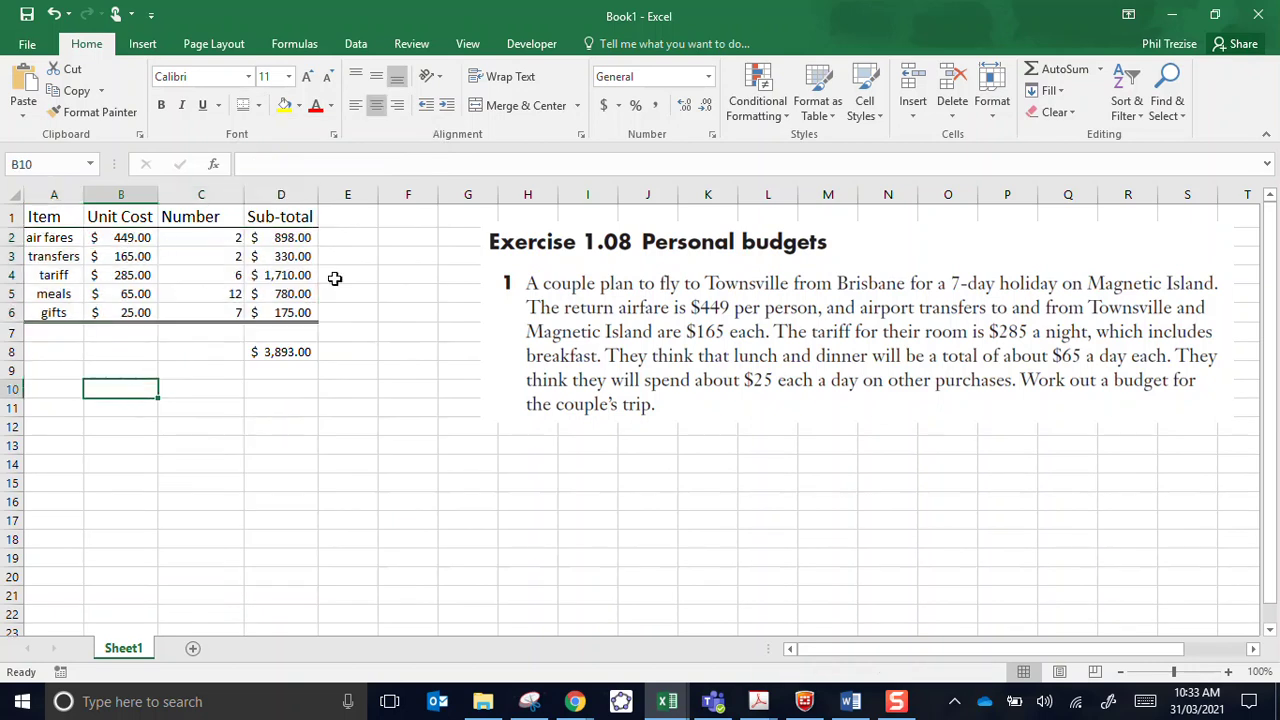
# Apply a Top and Bottom Border to the total in D8
pyautogui.click(268, 352)
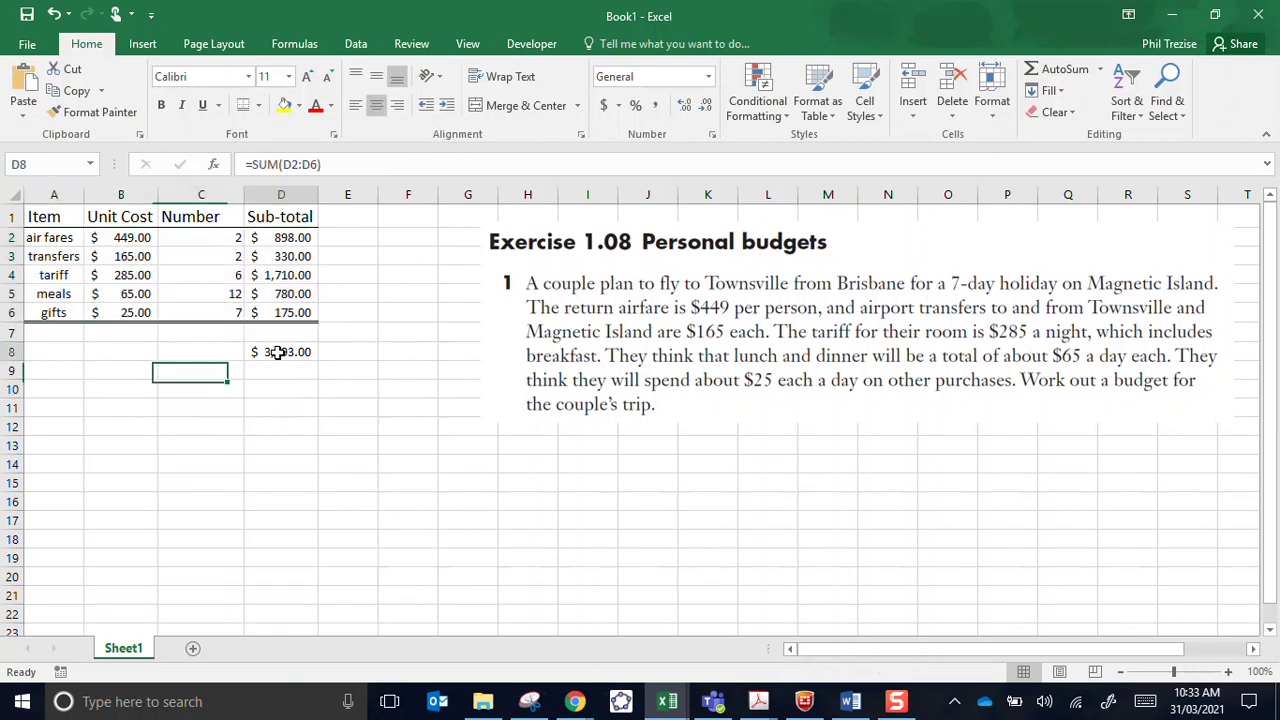
pyautogui.click(258, 106)
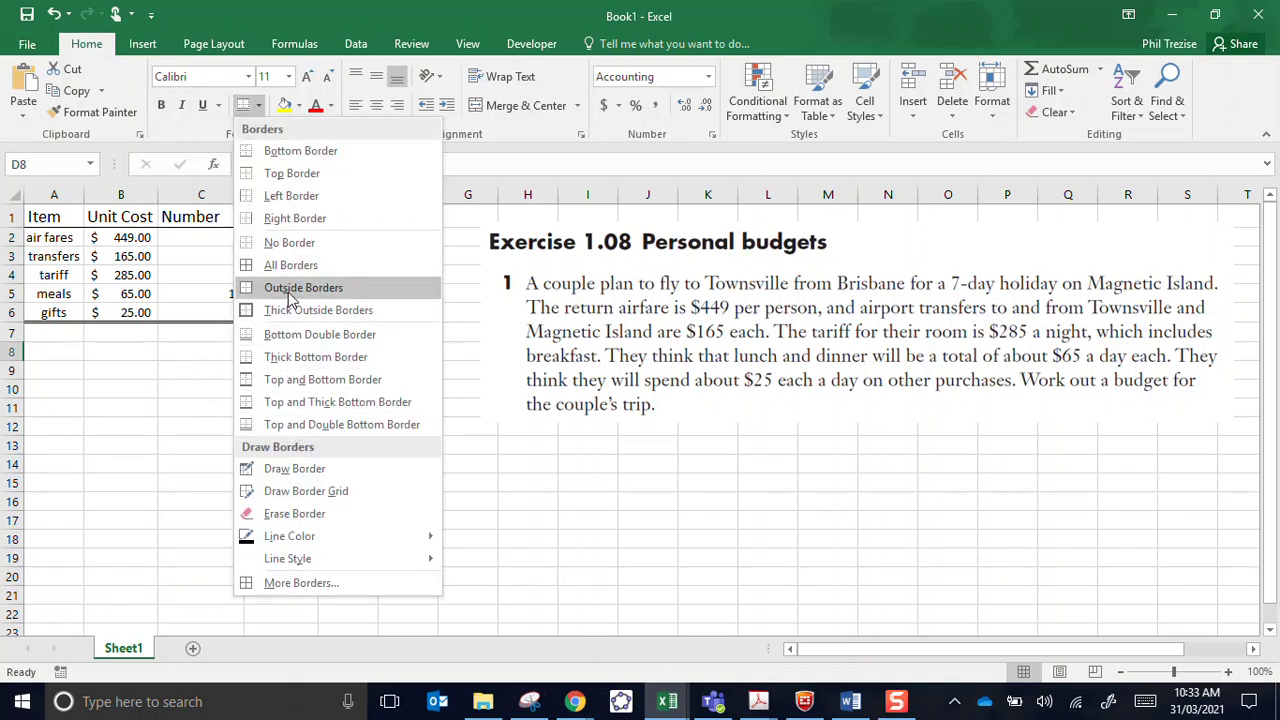
pyautogui.click(305, 380)
pyautogui.click(289, 408)
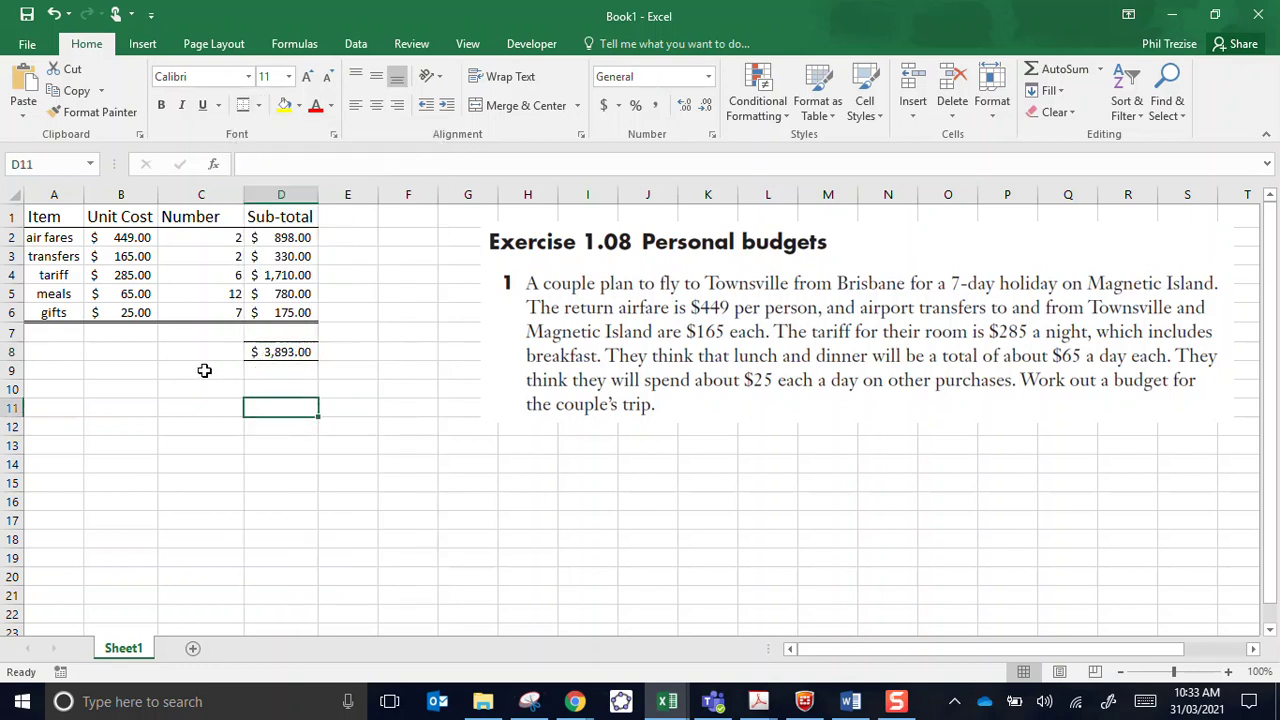
# Enter the label total in C8, beside the summed amount
pyautogui.click(184, 352)
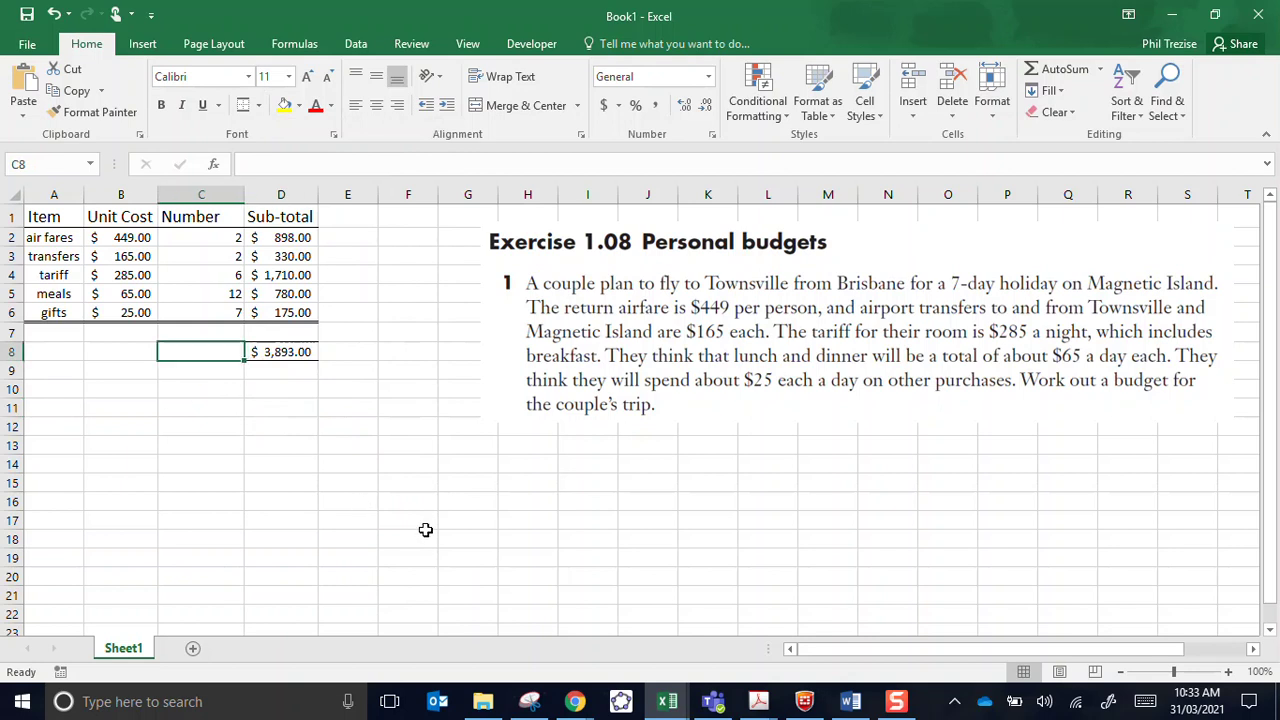
pyautogui.write('total')
pyautogui.hotkey('ctrl', 'Return')
# Copy the budget table A1:D8 into the blank Word document, and return to the Excel workbook
pyautogui.moveTo(48, 218); pyautogui.dragTo(268, 355)
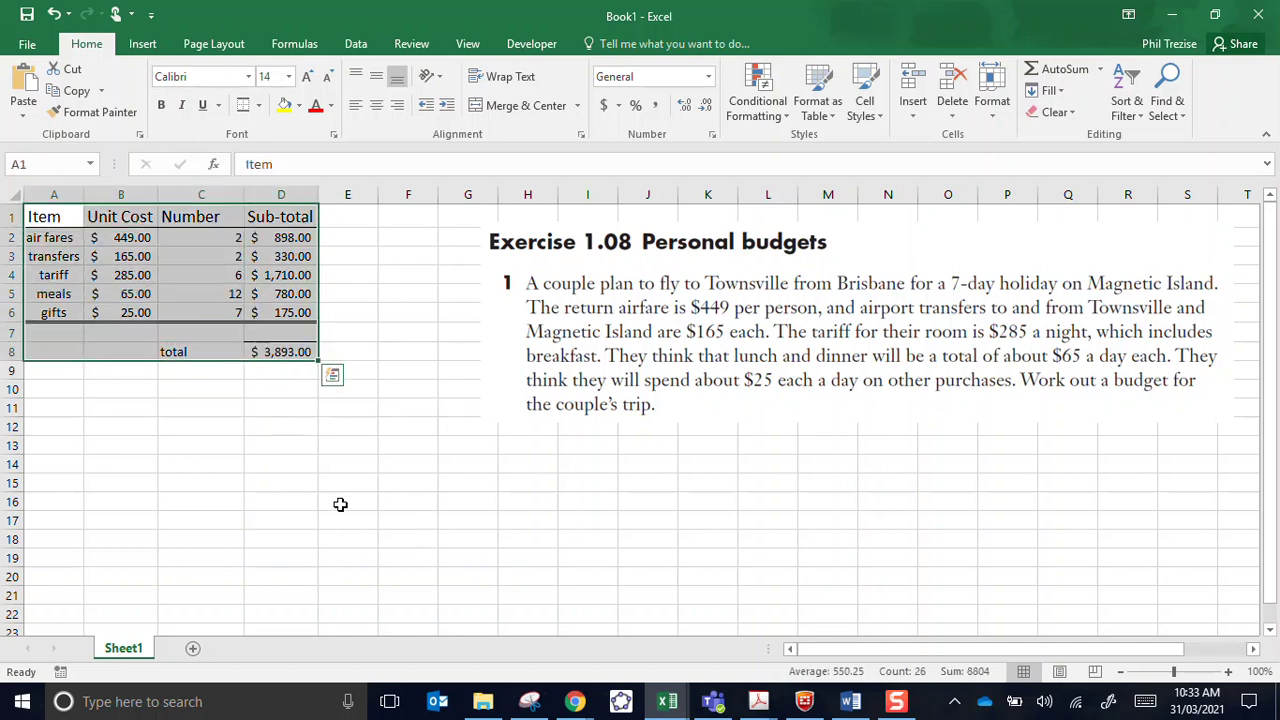
pyautogui.hotkey('ctrl', 'c')
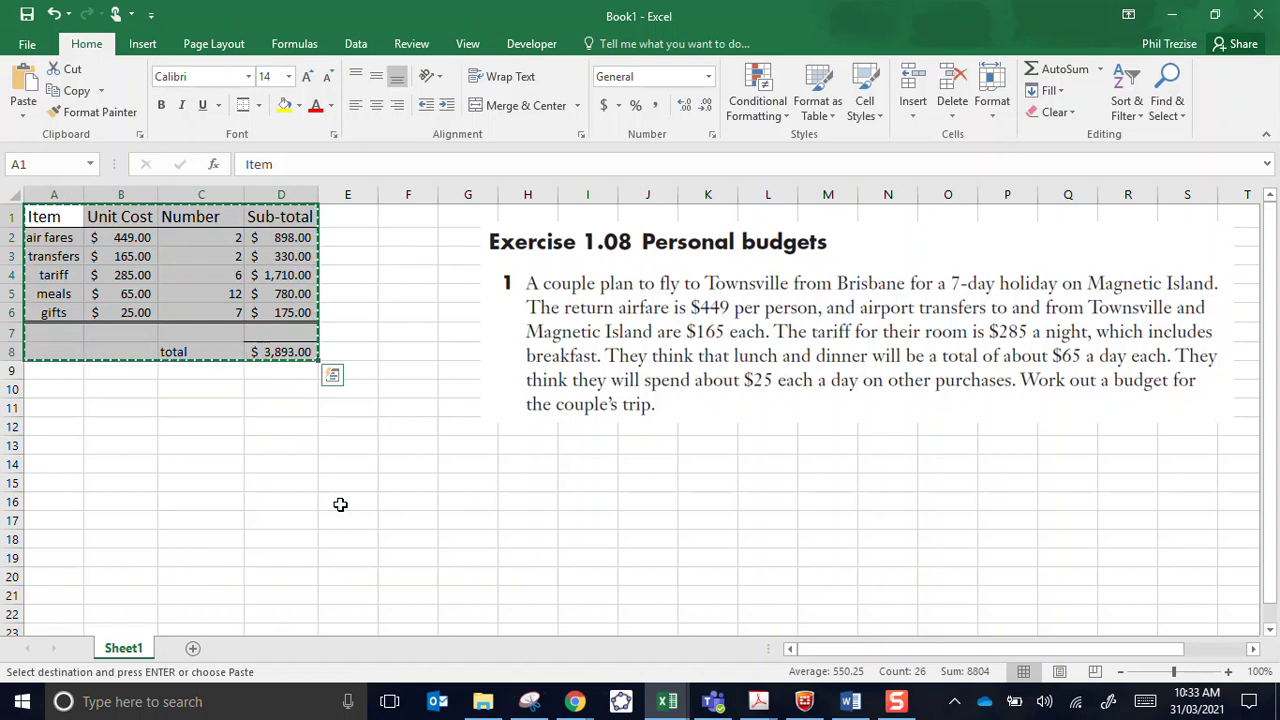
pyautogui.moveTo(1279, 325); pyautogui.dragTo(545, 8)
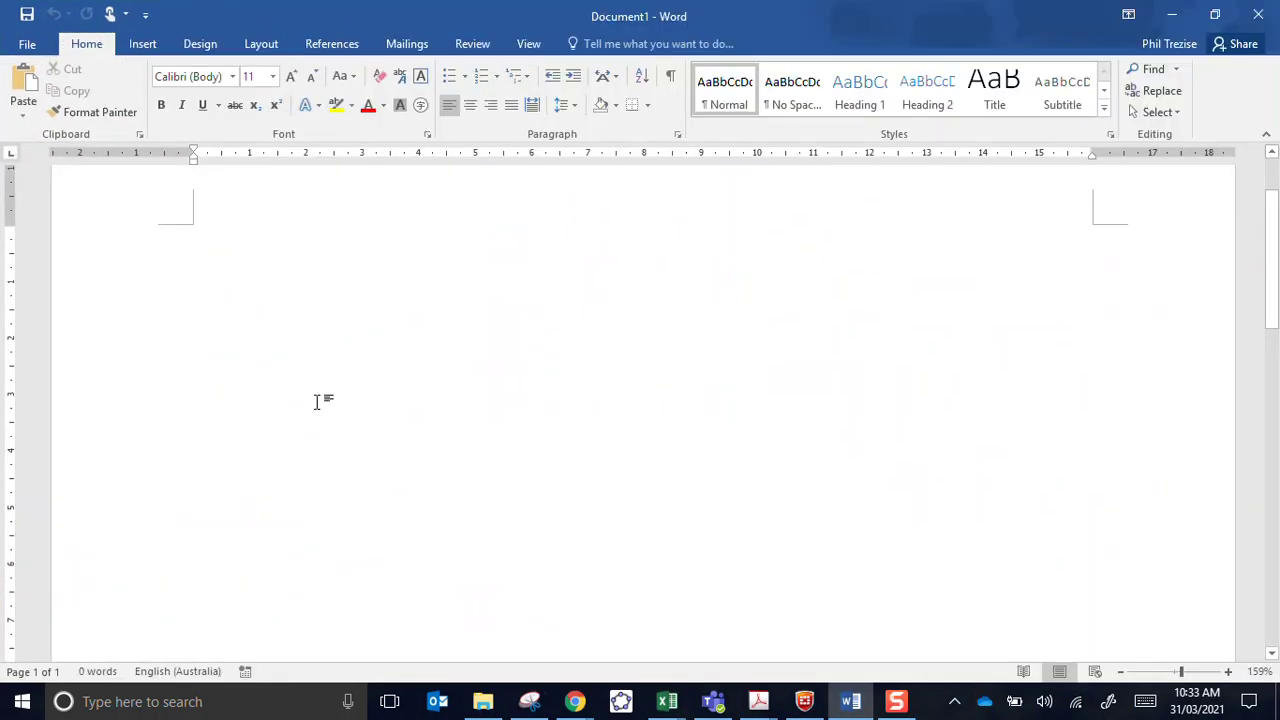
pyautogui.hotkey('ctrl', 'v')
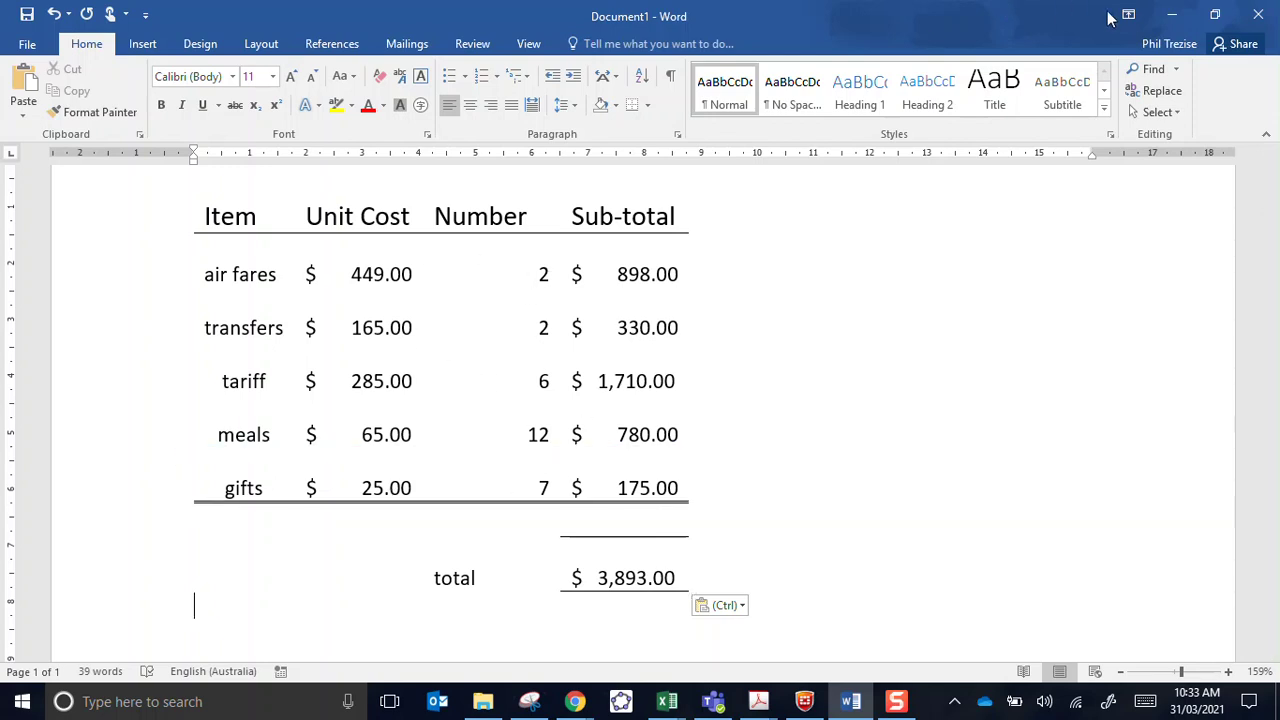
pyautogui.click(1172, 16)
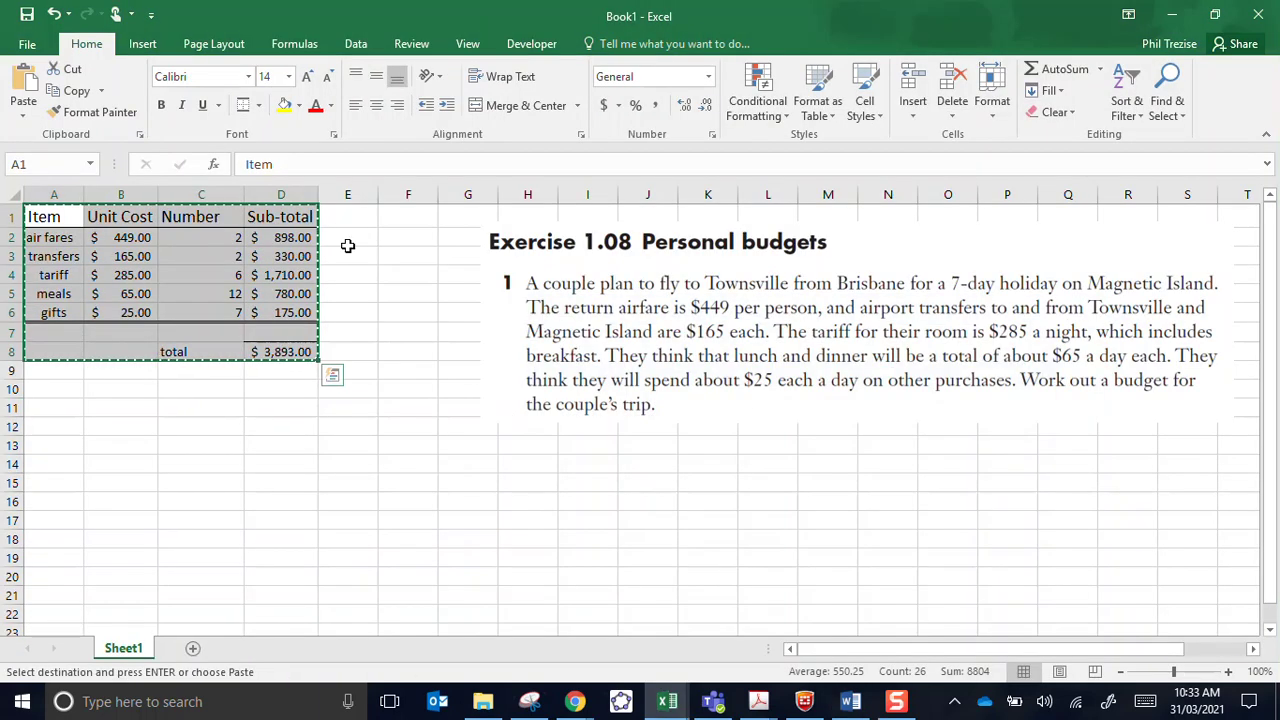
# Centre the values in the Number column, C2:C6
pyautogui.moveTo(221, 243); pyautogui.dragTo(214, 310)
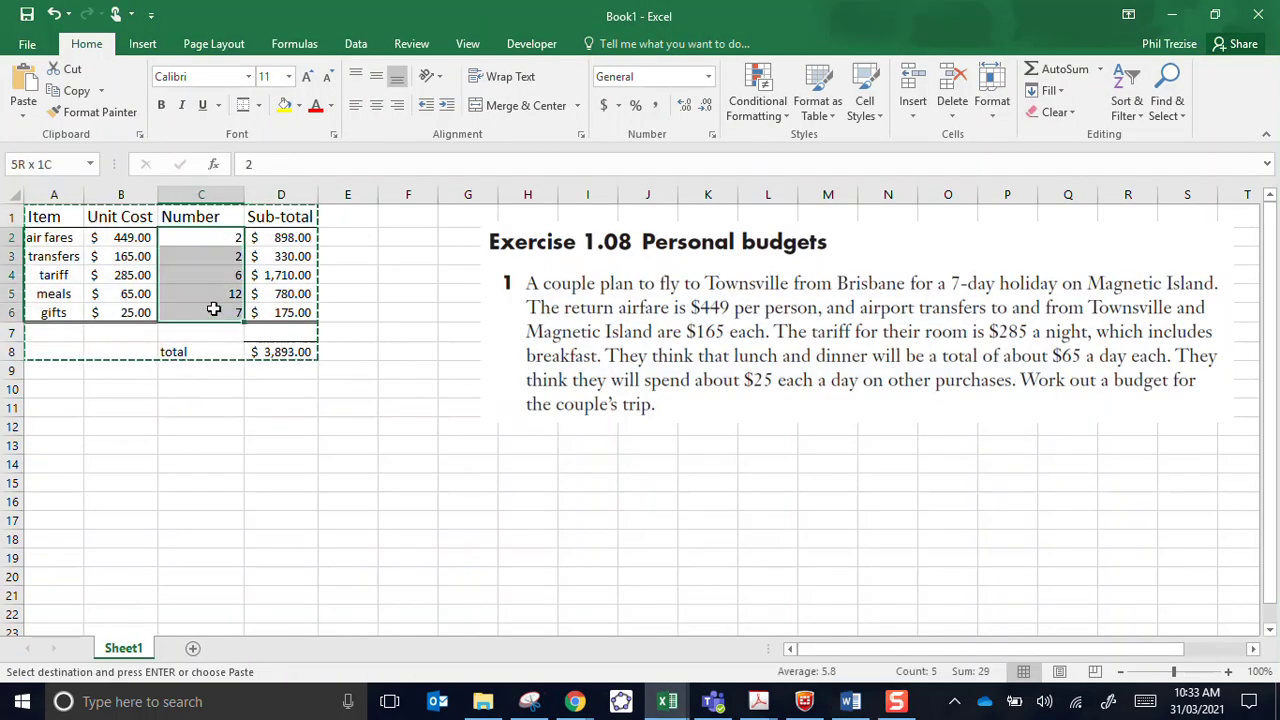
pyautogui.click(376, 105)
pyautogui.click(241, 485)
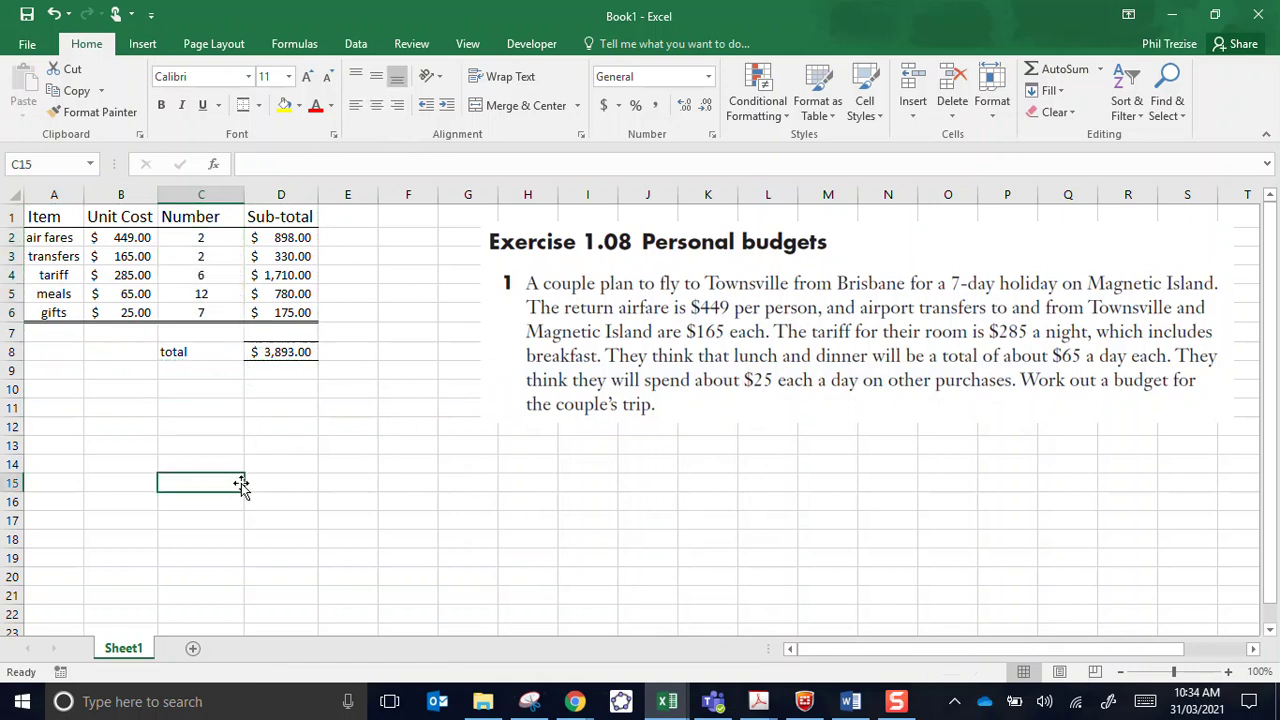
# Select the budget table A1:D8 and set the print settings to Print Selection
pyautogui.moveTo(47, 215); pyautogui.dragTo(286, 352)
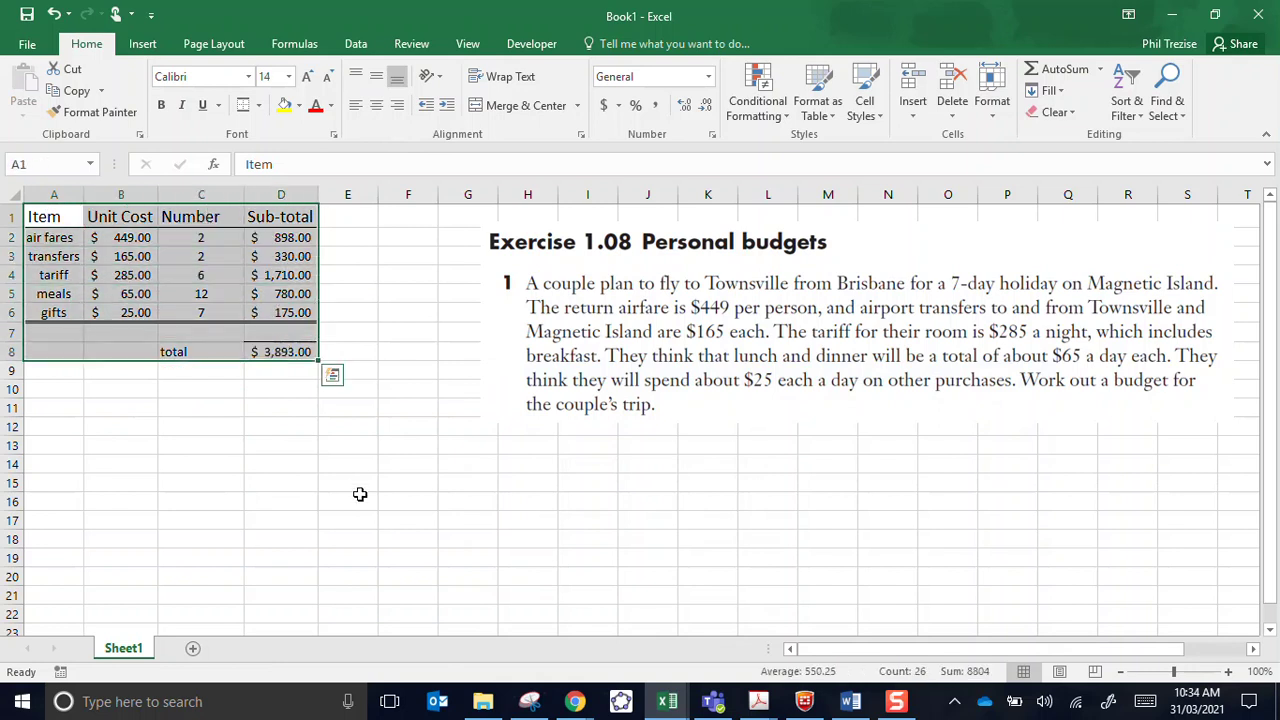
pyautogui.click(28, 44)
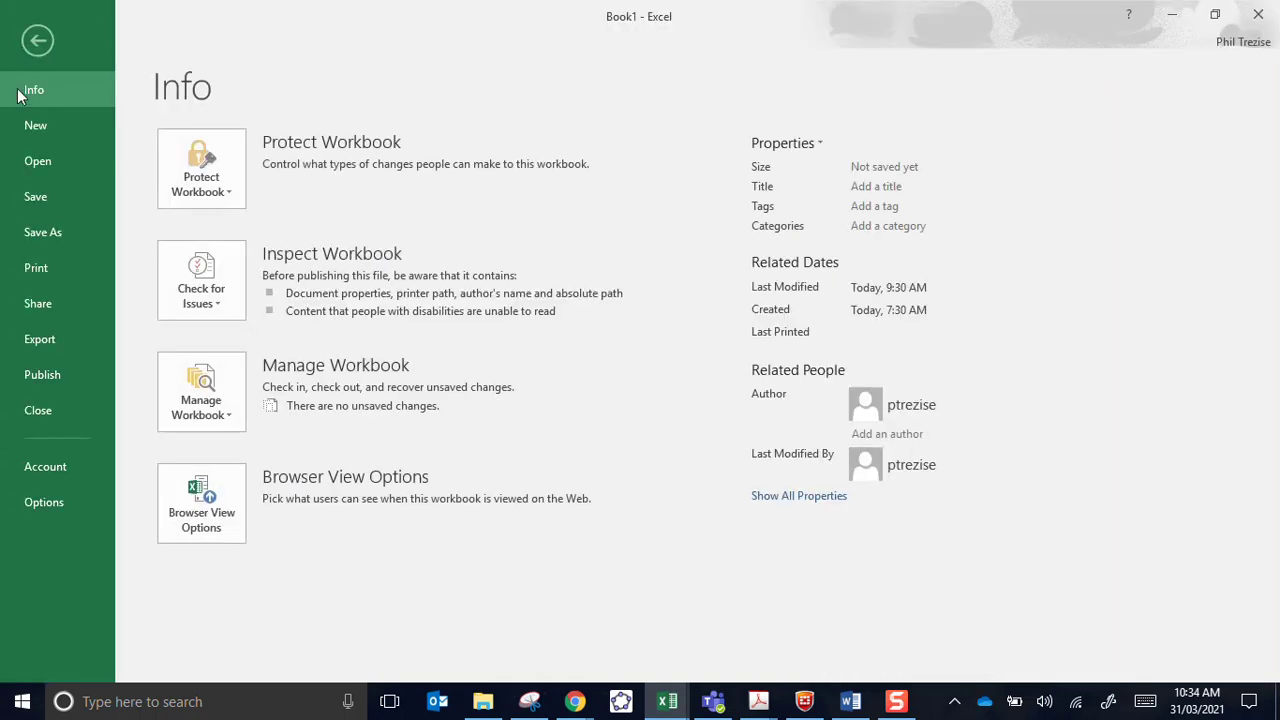
pyautogui.click(40, 267)
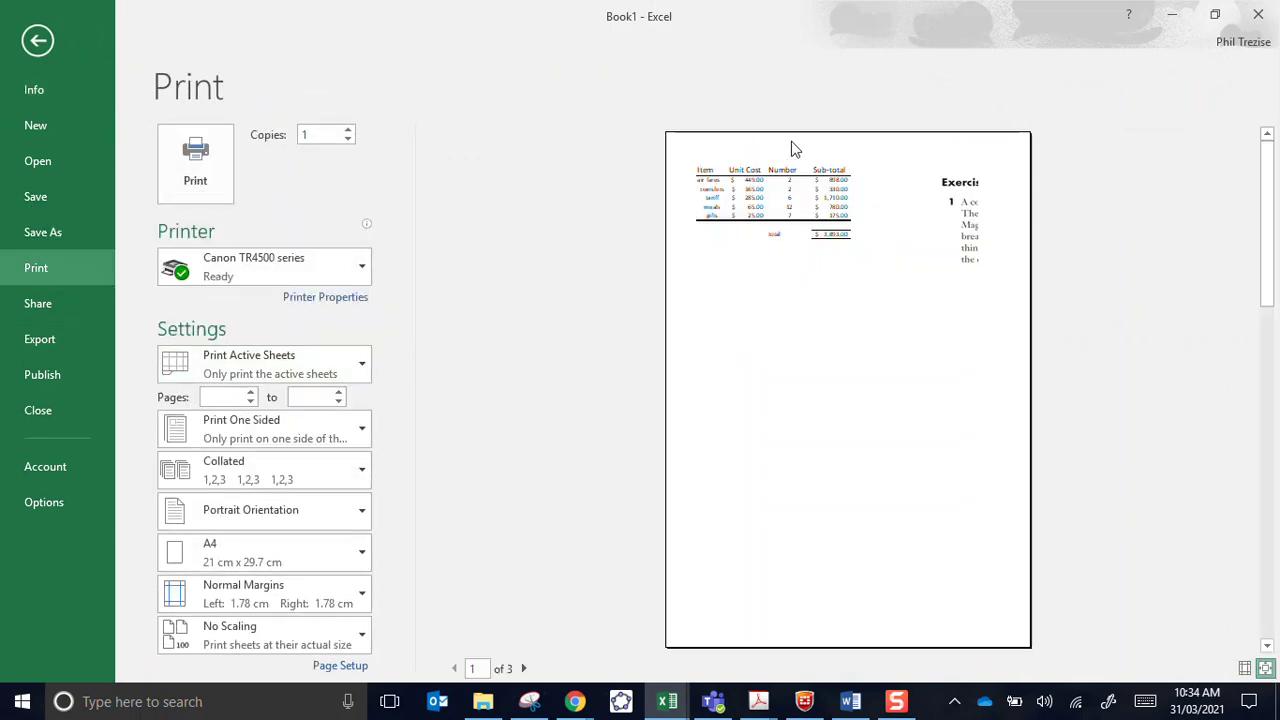
pyautogui.click(254, 368)
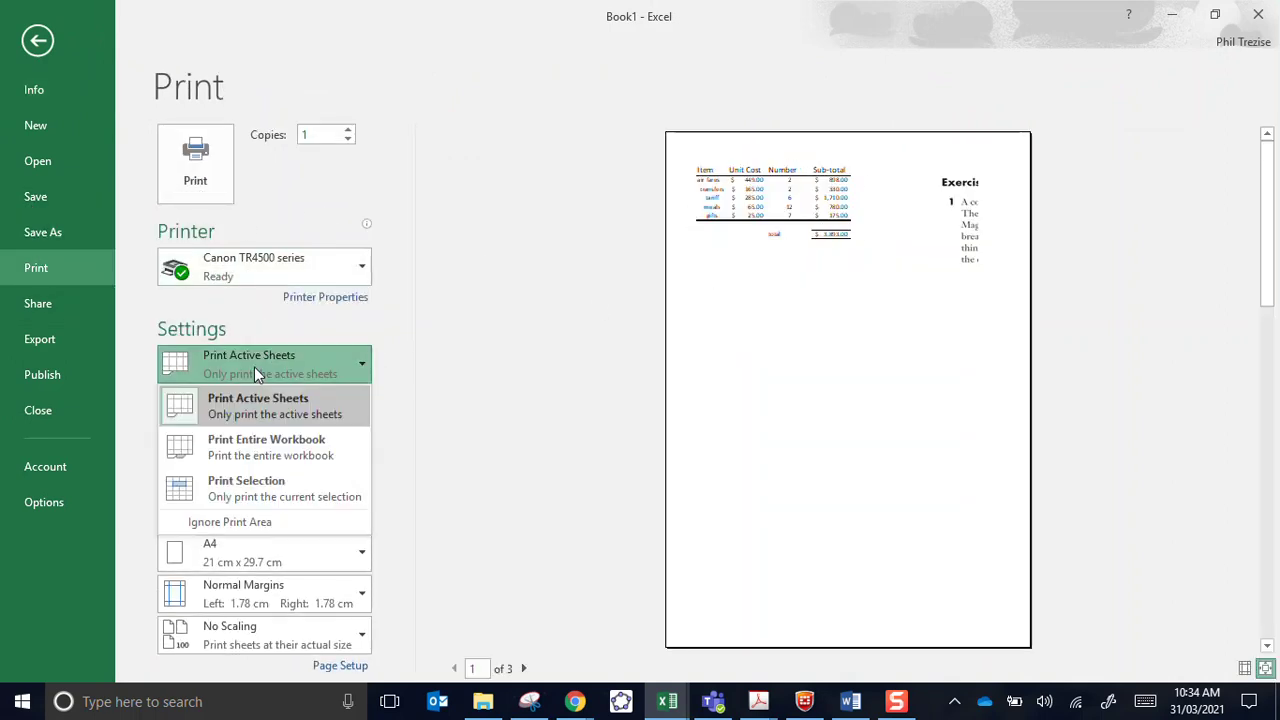
pyautogui.click(225, 490)
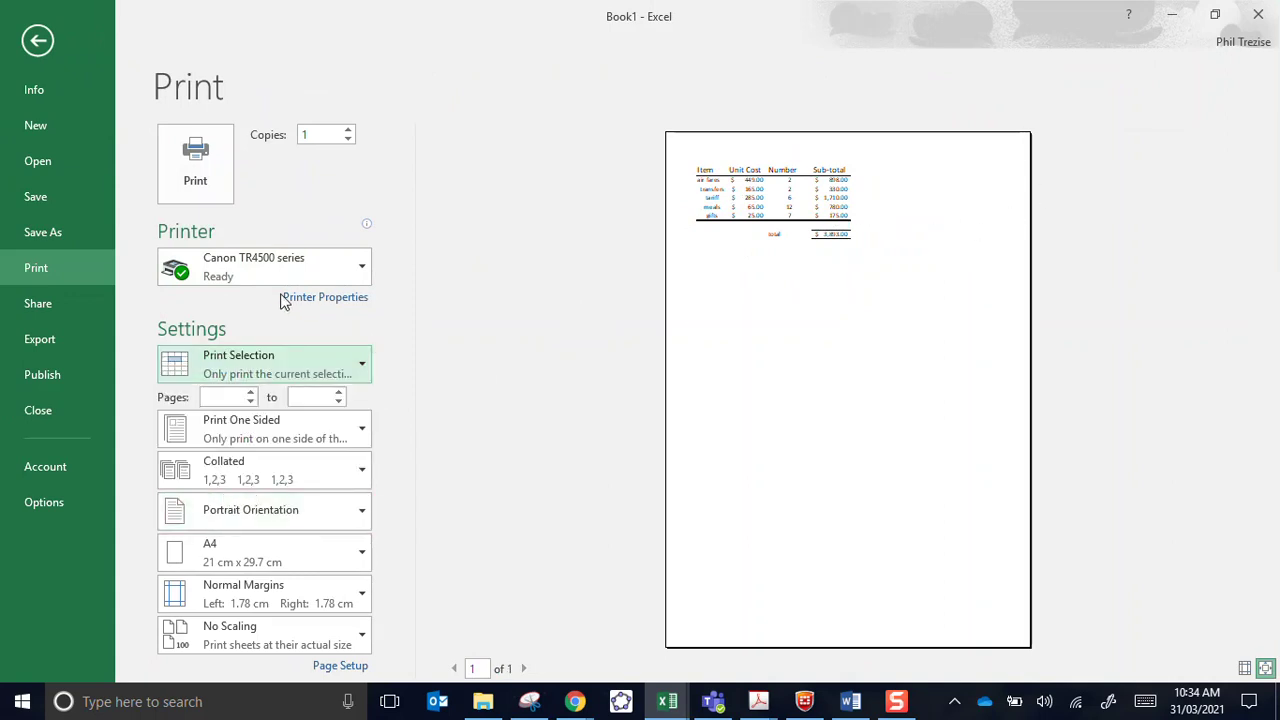
# Look through the list of available printers, and return to the worksheet without printing
pyautogui.click(328, 280)
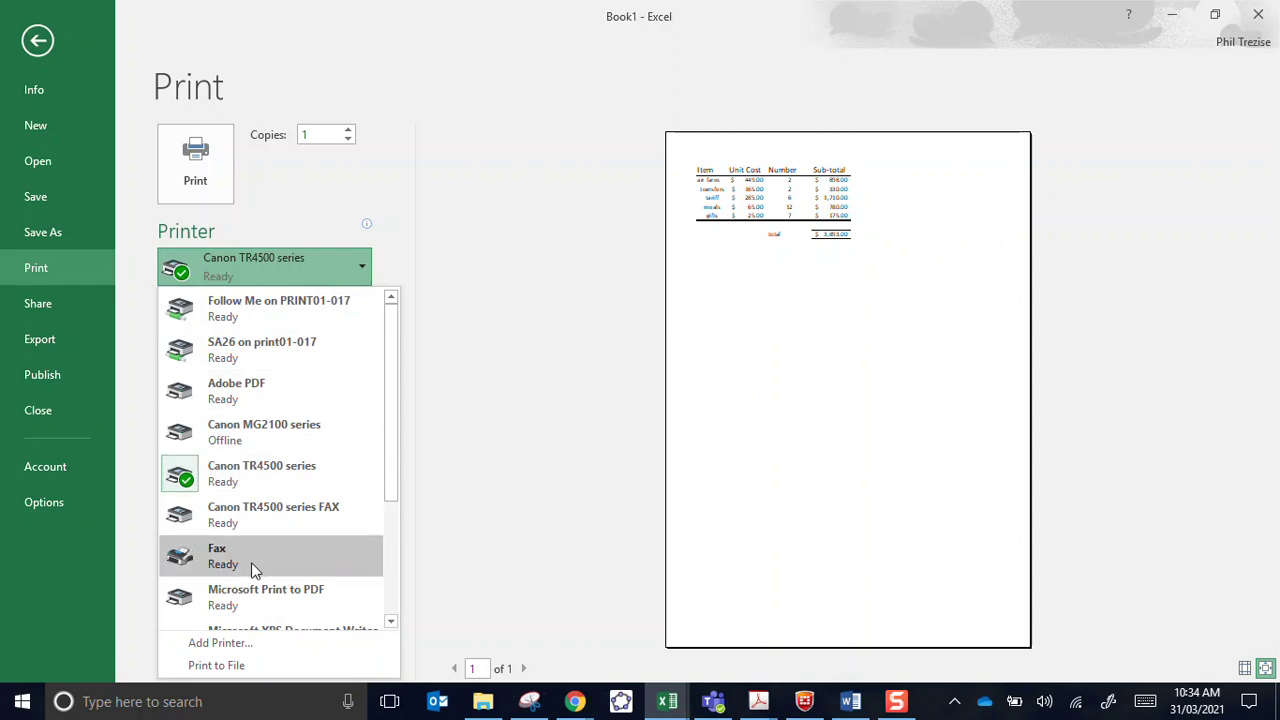
pyautogui.scroll(-2, 270, 480)
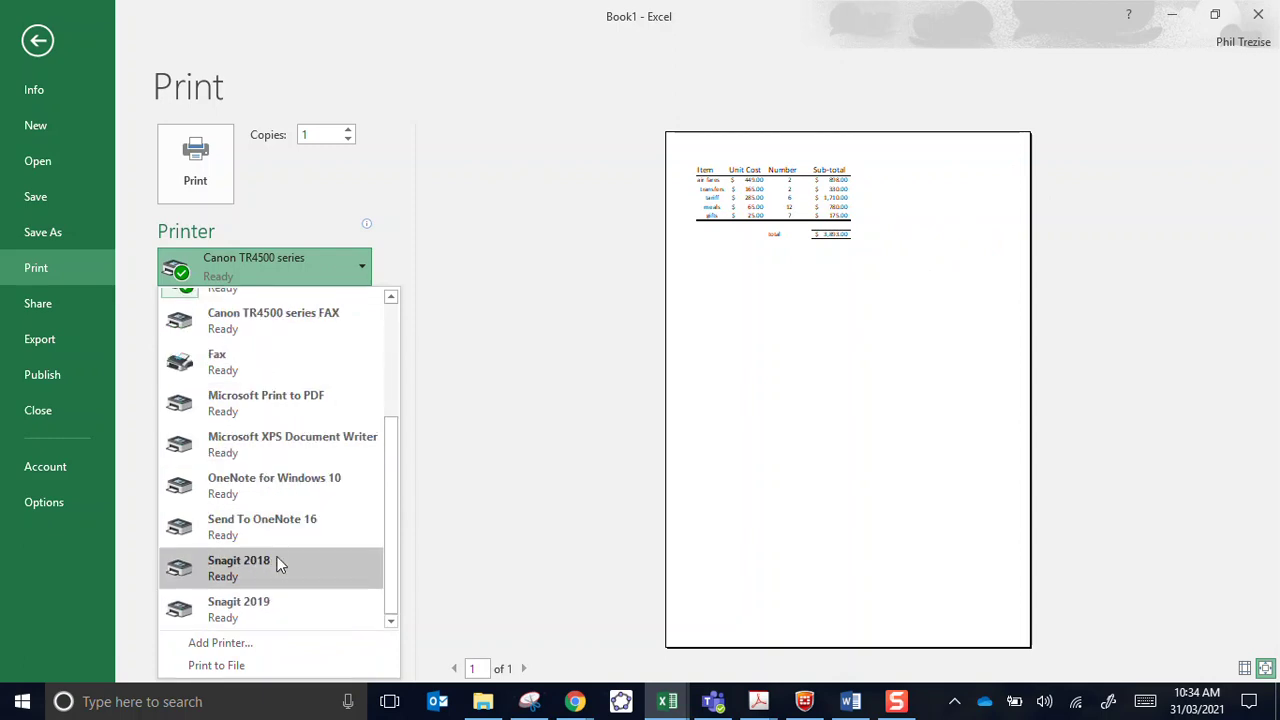
pyautogui.scroll(3, 272, 467)
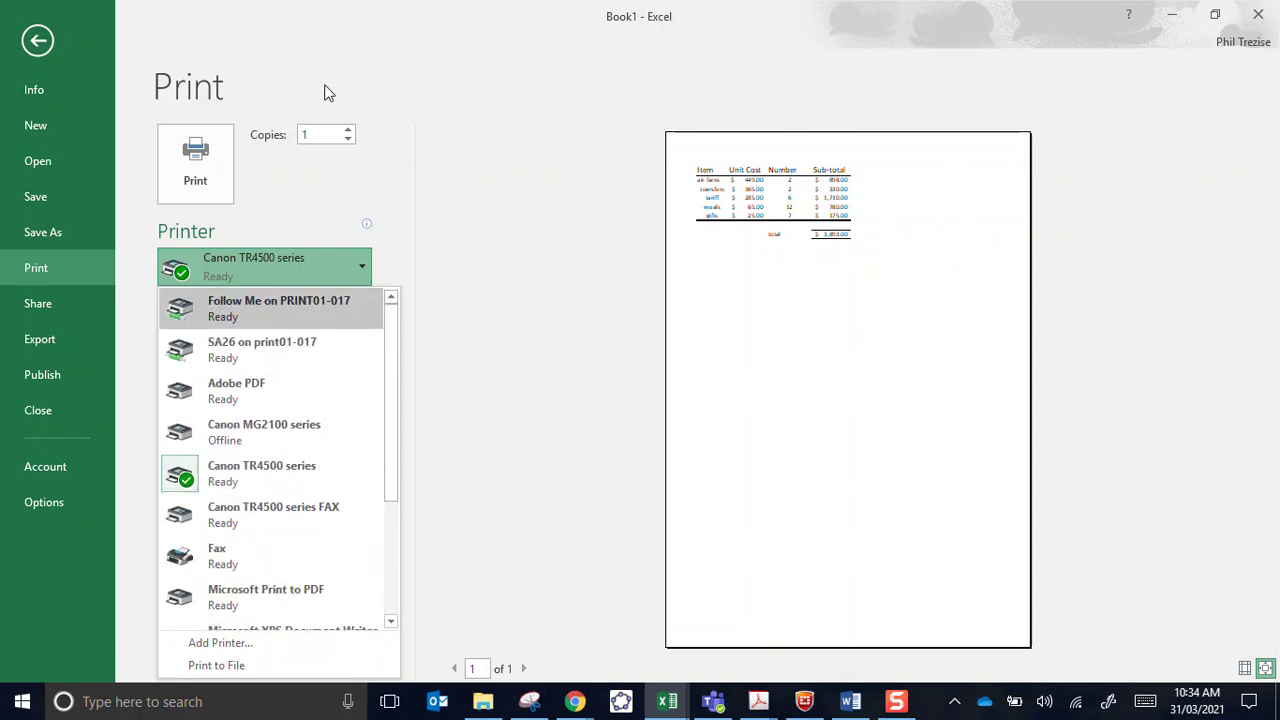
pyautogui.click(39, 43)
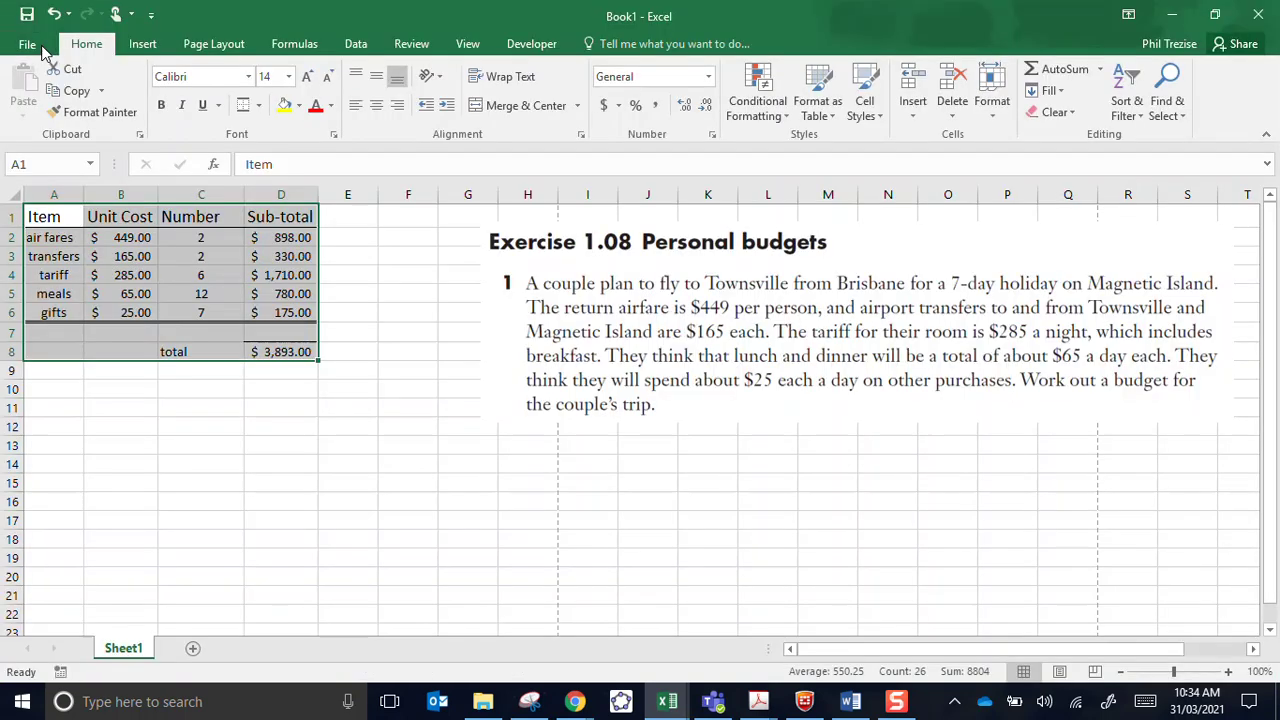
pyautogui.click(401, 404)
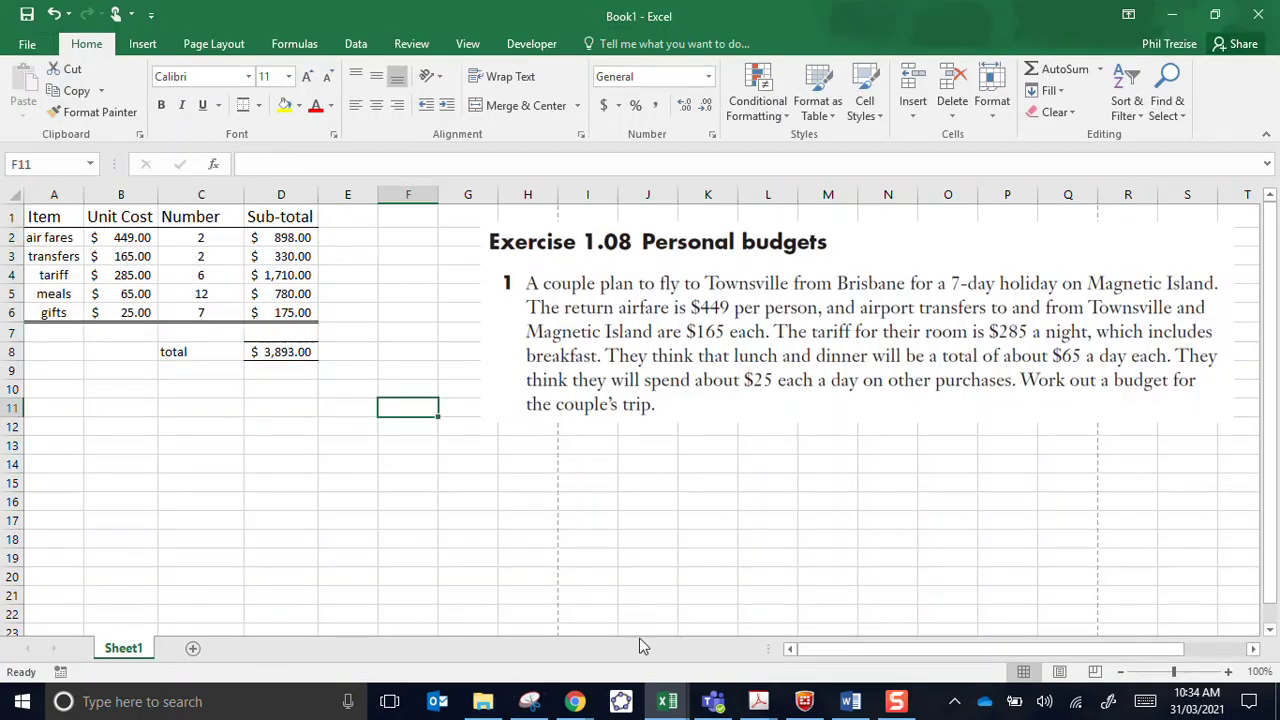
# Capture the budget table A1:D8 with its row and column headings in a new Snipping Tool snip, and copy it
pyautogui.click(538, 706)
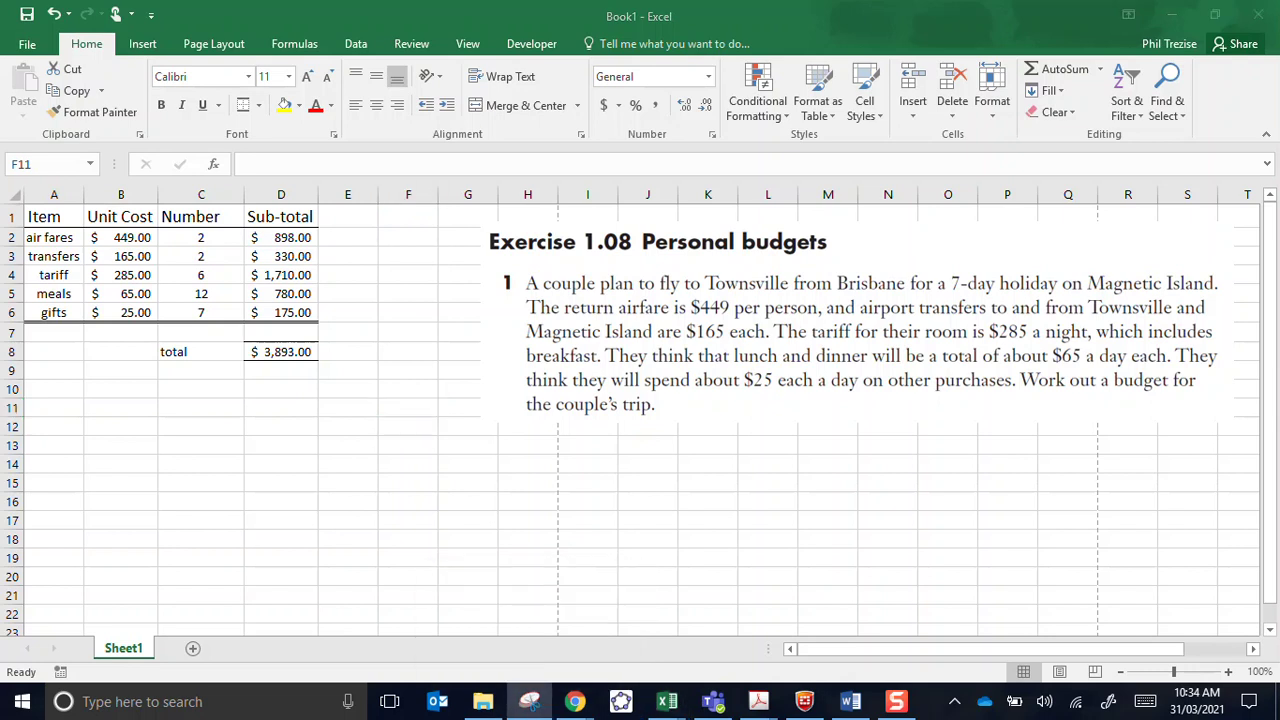
pyautogui.moveTo(723, 92); pyautogui.dragTo(277, 43)
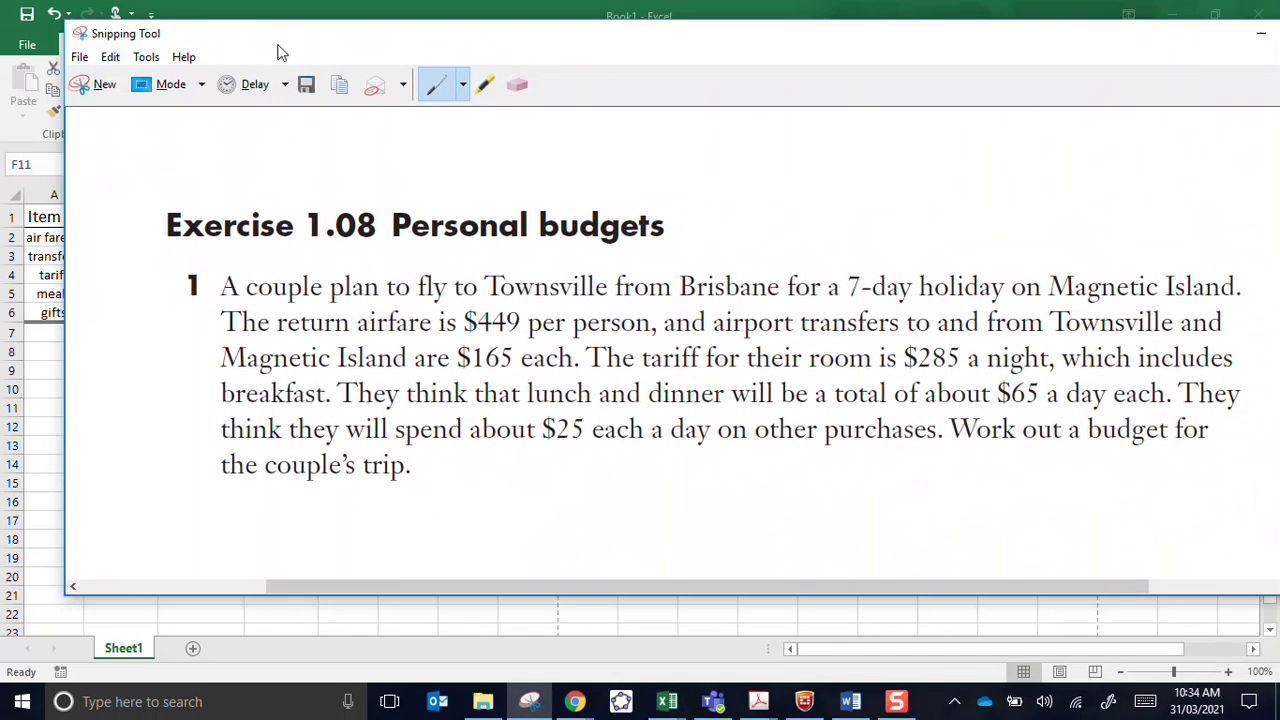
pyautogui.click(89, 85)
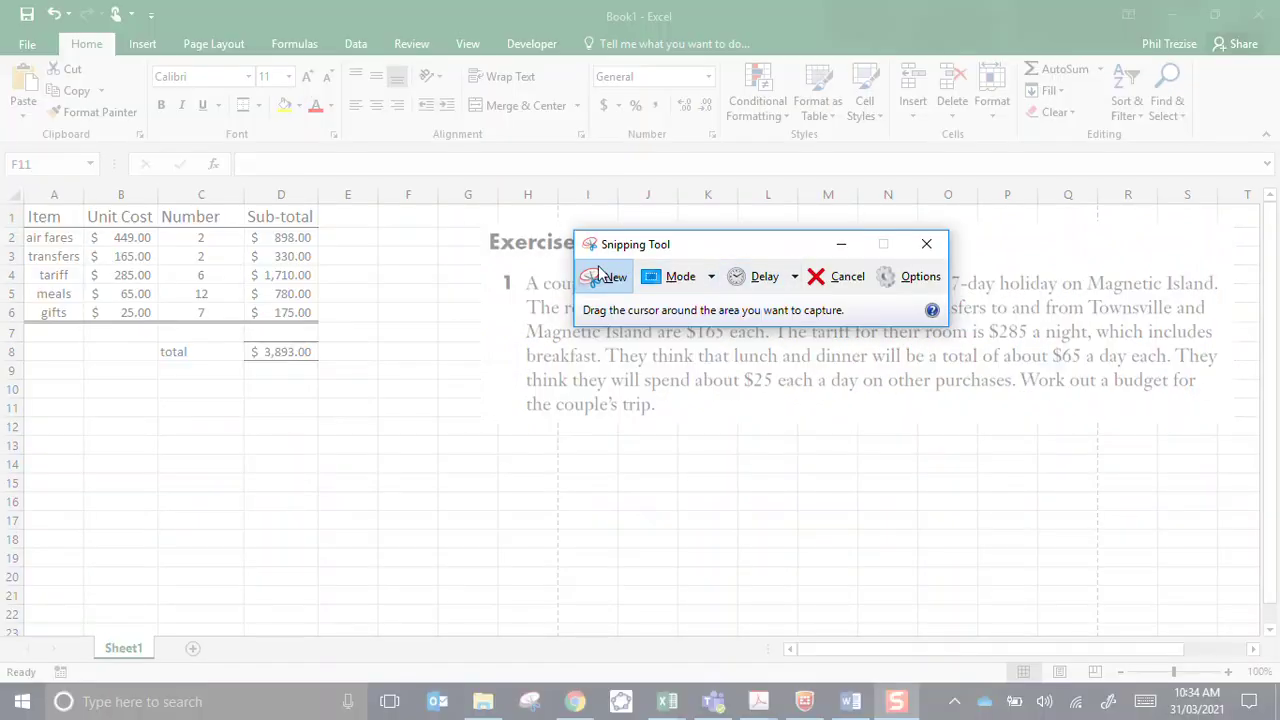
pyautogui.moveTo(2, 182); pyautogui.dragTo(323, 363)
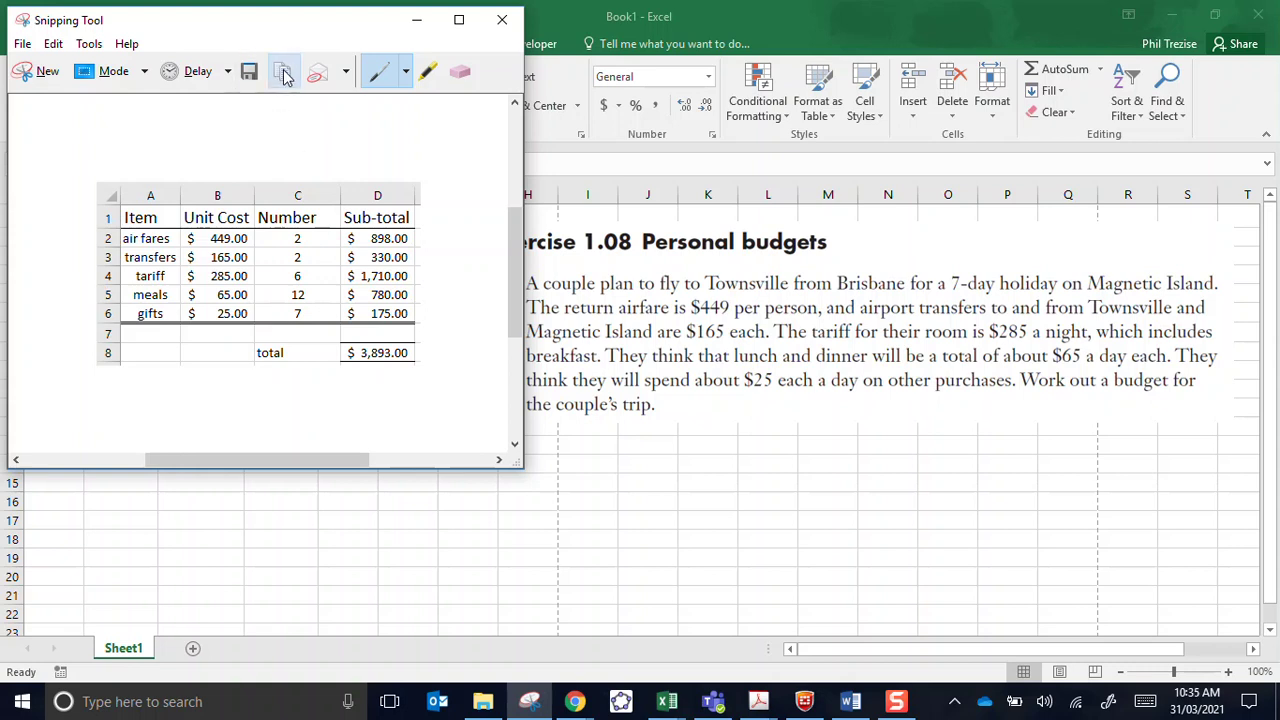
# Paste the snip of the budget table below the existing table in the Word document
pyautogui.click(851, 701)
pyautogui.scroll(-5, 780, 414)
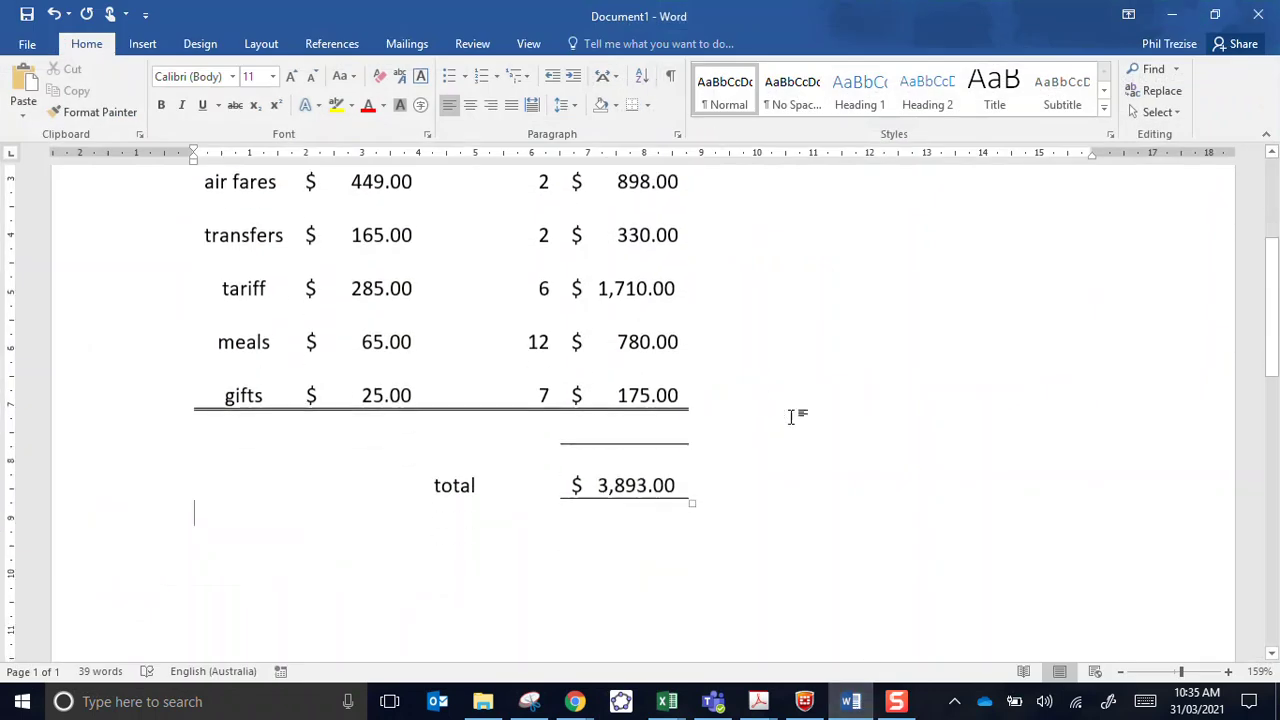
pyautogui.hotkey('ctrl', 'v')
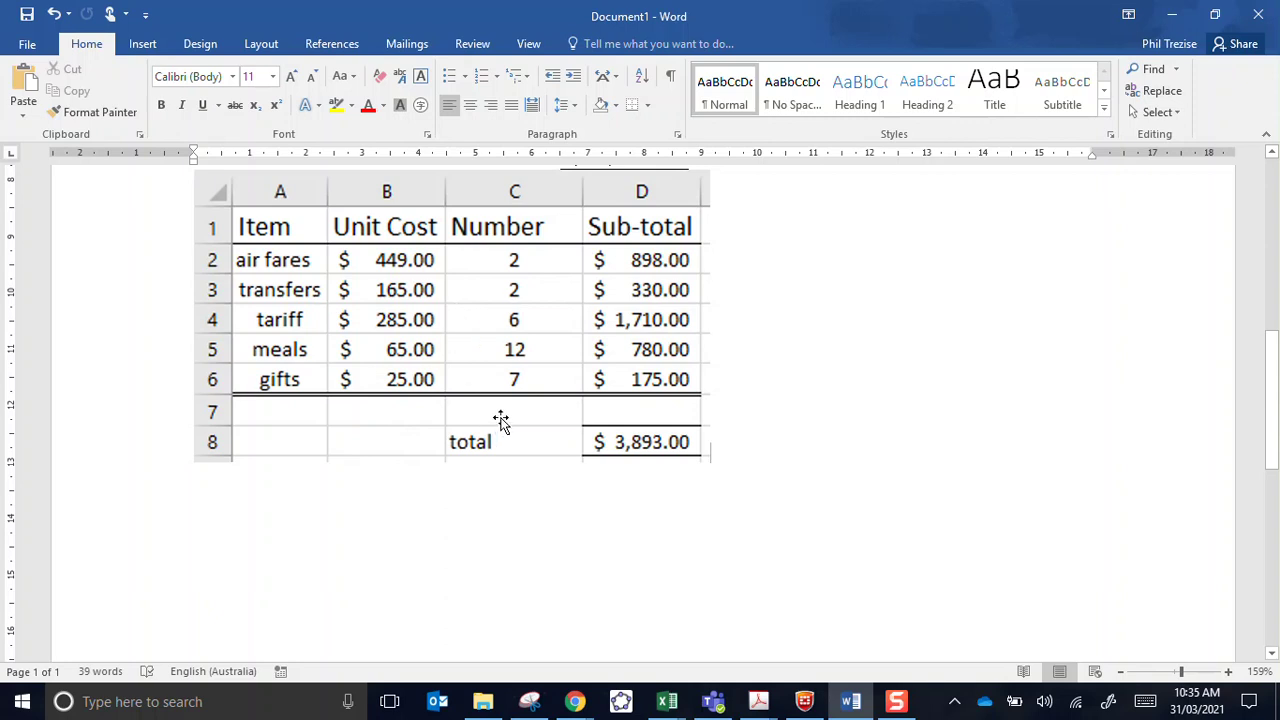
# Compare the pasted snip with the copied table above it in Word, and return to the Excel workbook
pyautogui.scroll(8, 457, 400)
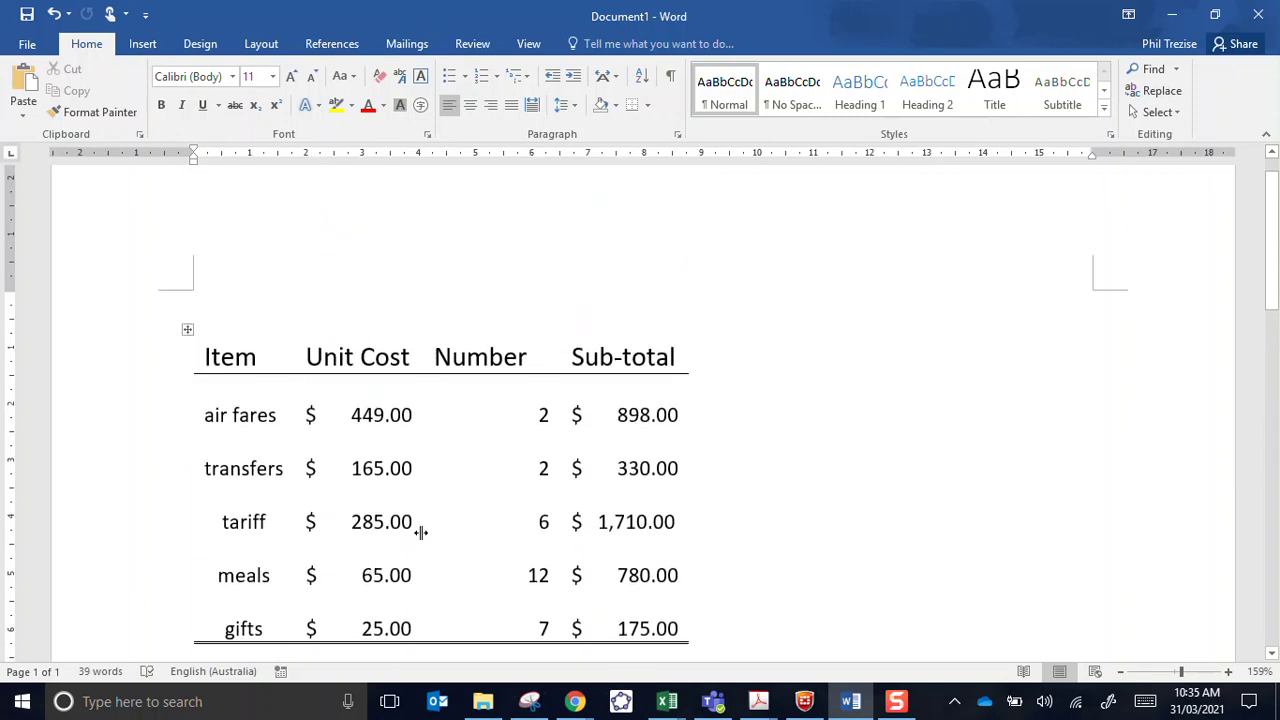
pyautogui.scroll(-1, 226, 478)
pyautogui.scroll(-9, 726, 392)
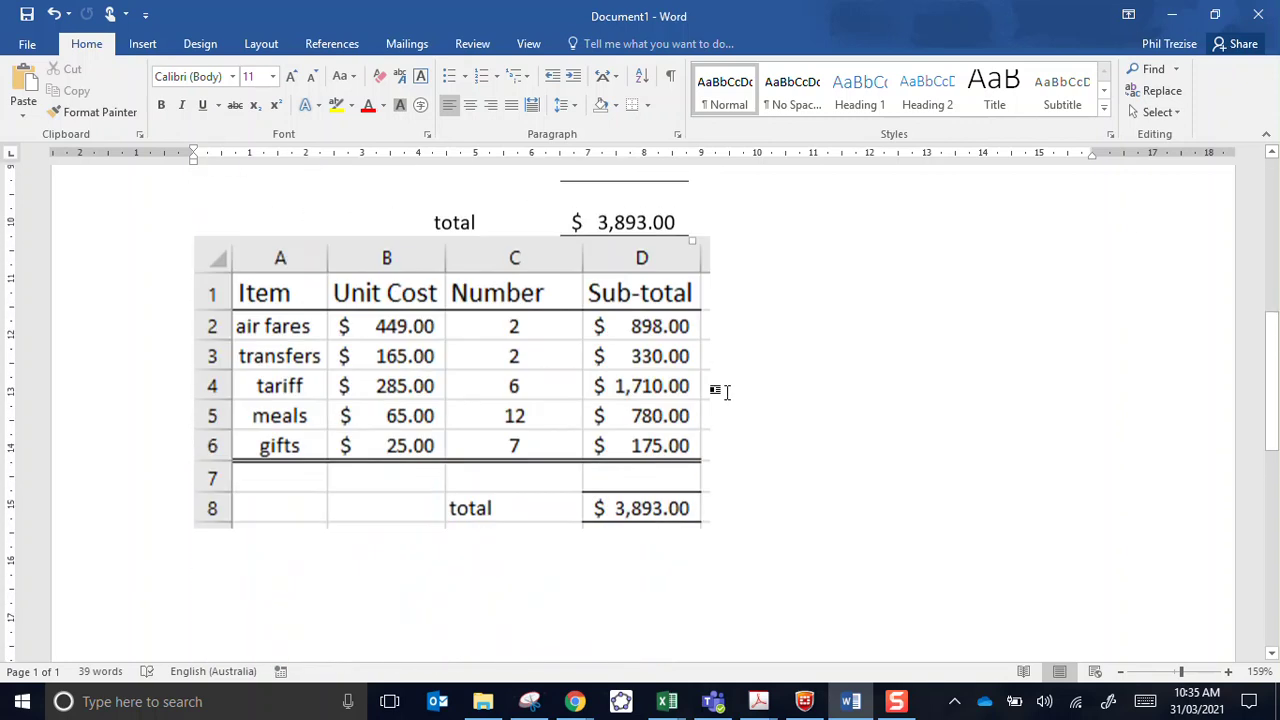
pyautogui.scroll(2, 414, 280)
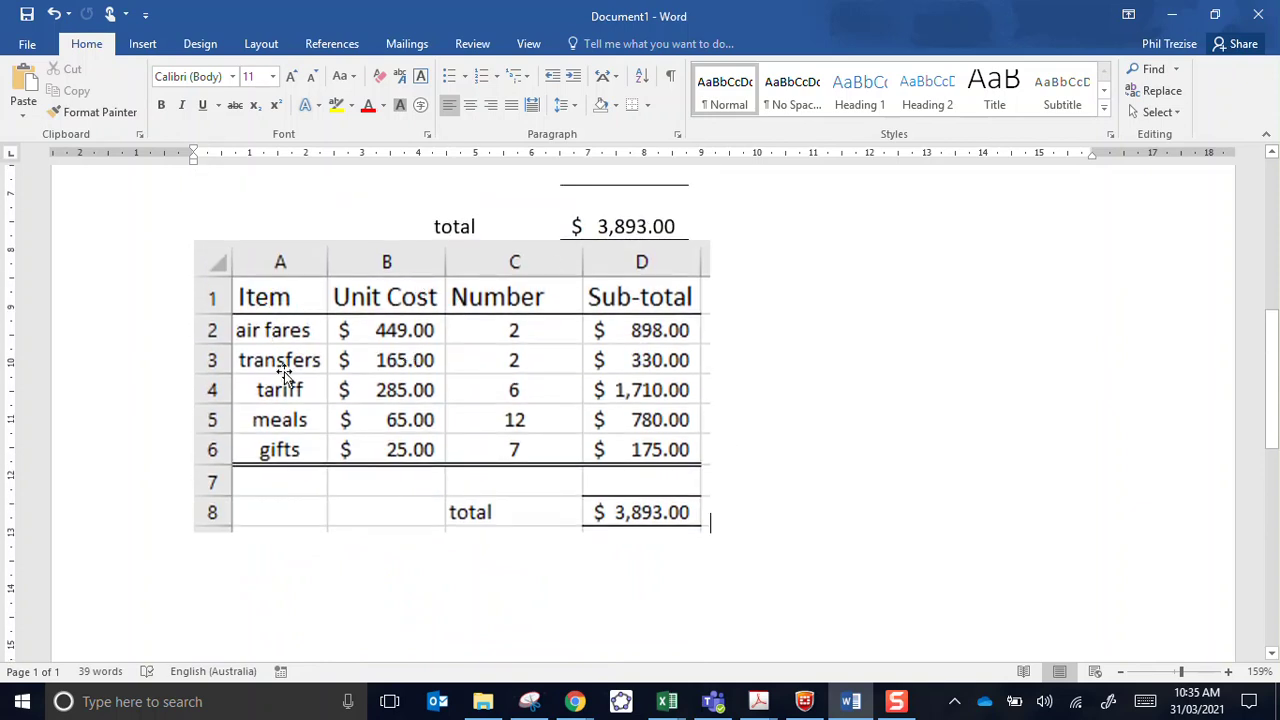
pyautogui.click(1170, 24)
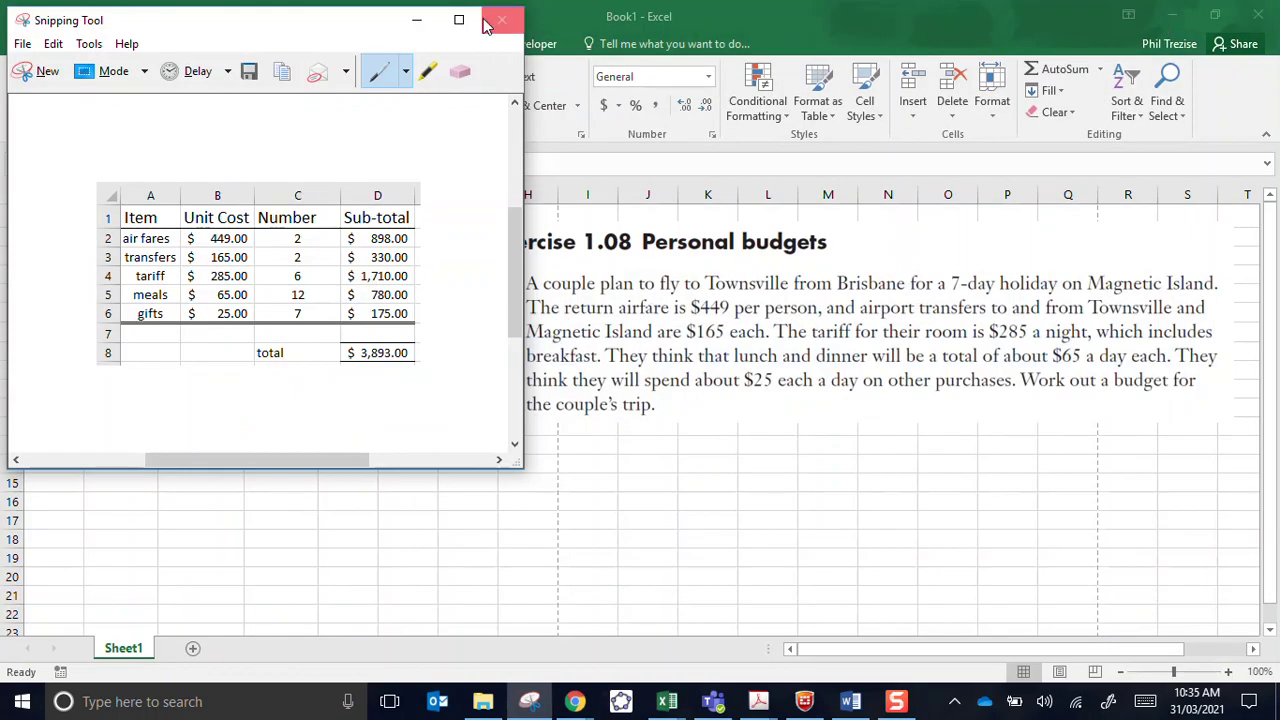
pyautogui.click(415, 22)
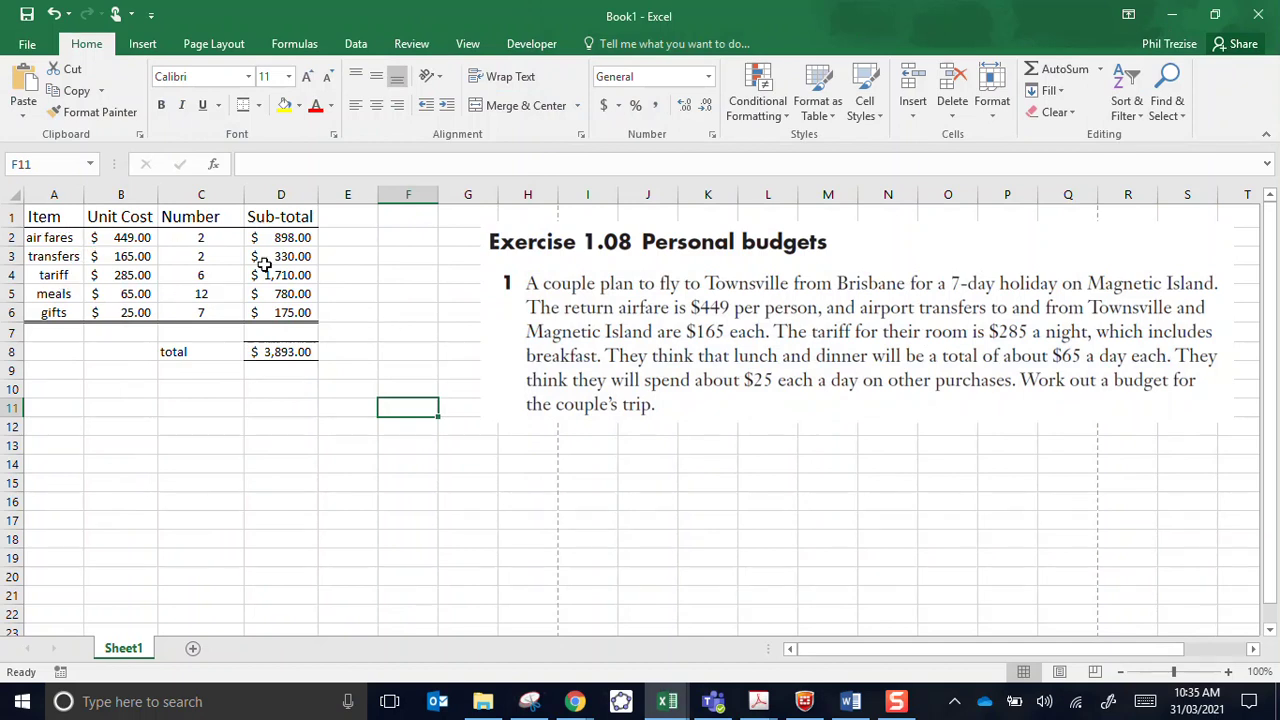
# Turn on Show Formulas so the Sub-total column and the total display their formulas
pyautogui.moveTo(300, 240); pyautogui.dragTo(297, 351)
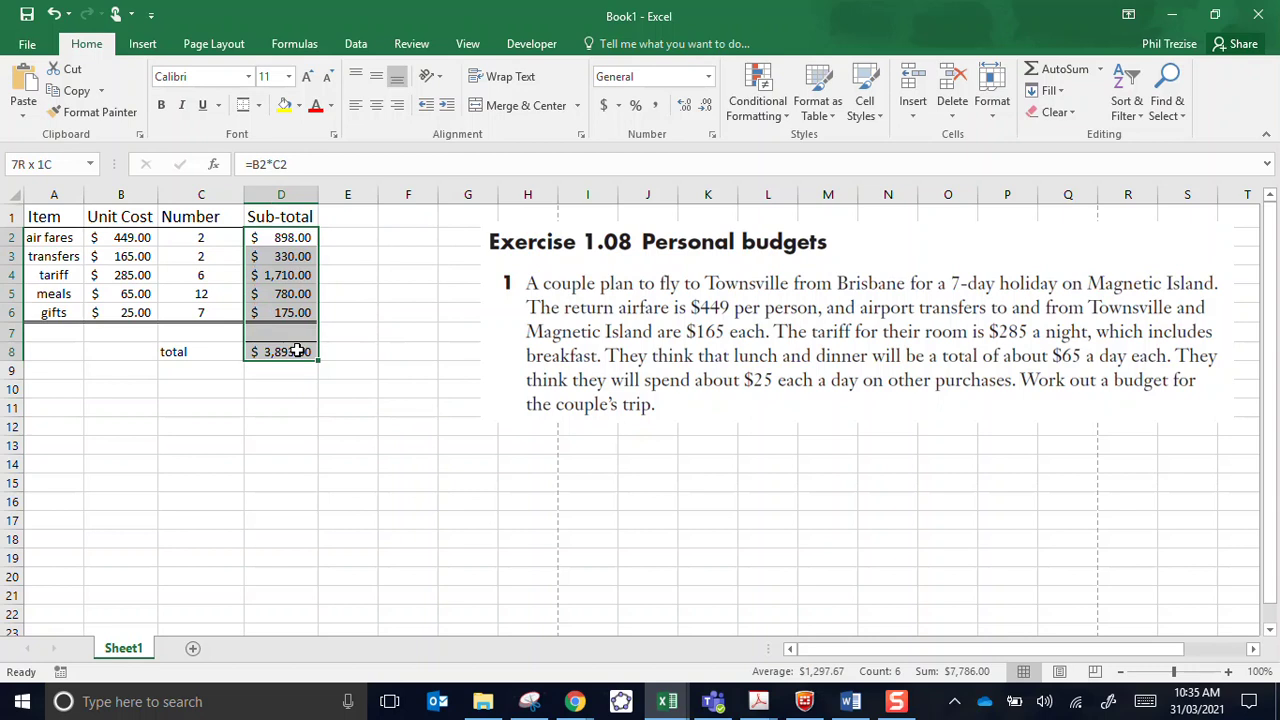
pyautogui.click(286, 390)
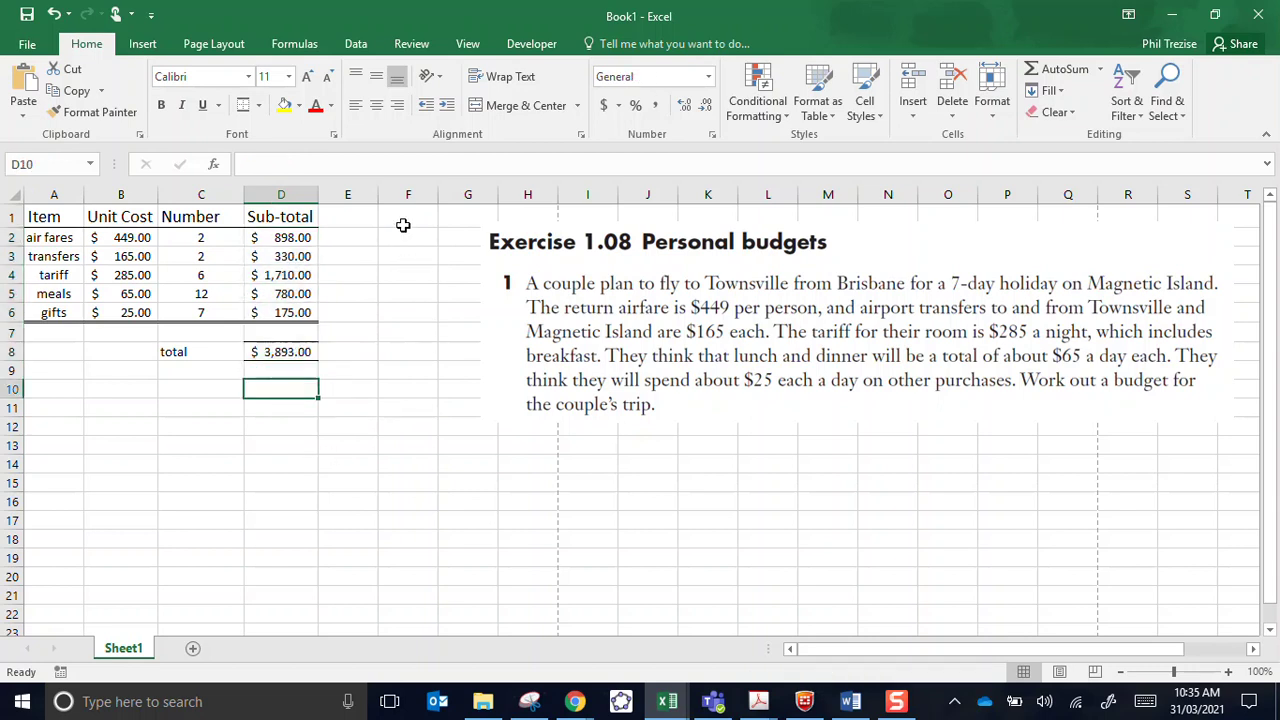
pyautogui.click(296, 44)
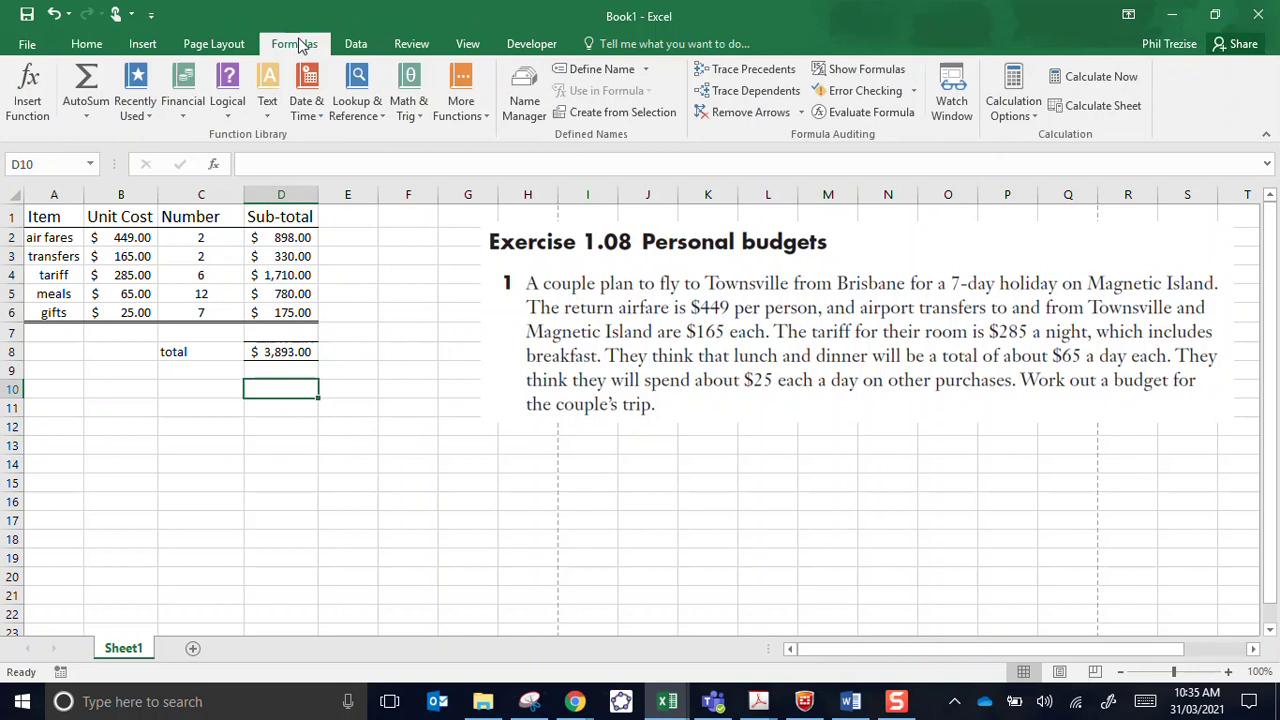
pyautogui.click(842, 67)
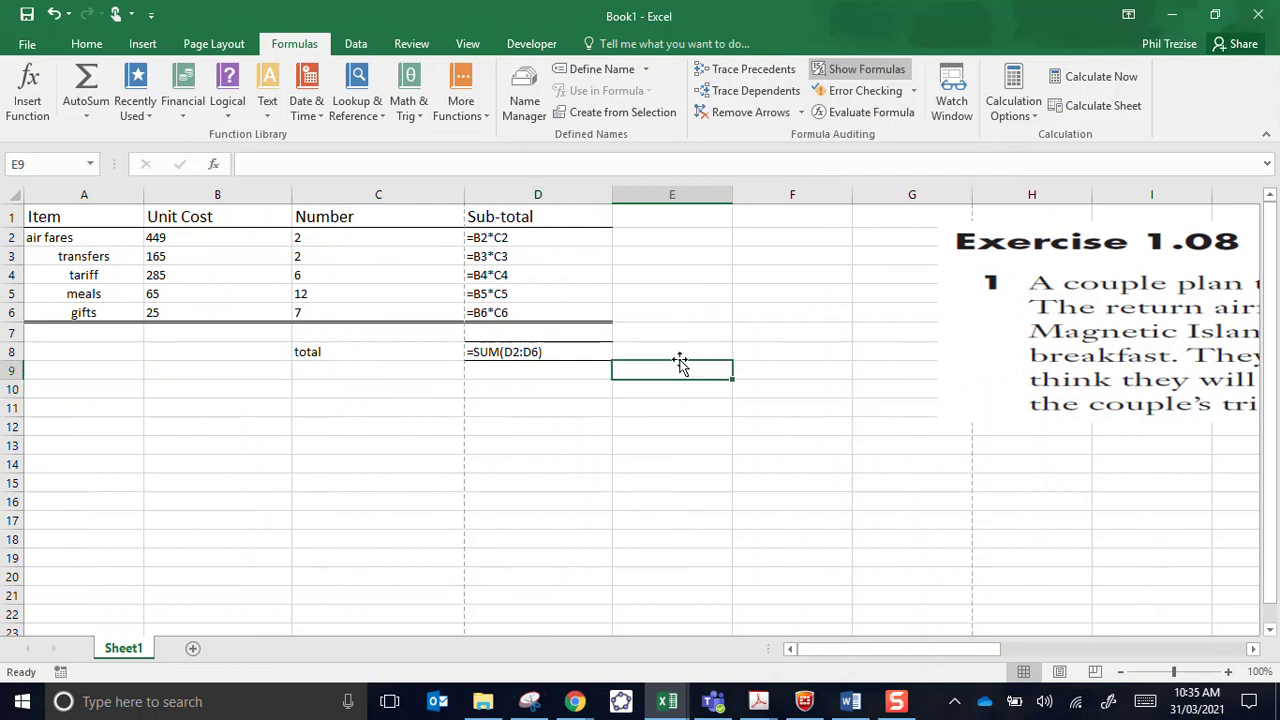
# Narrow columns A, B and C of the budget table in the formula view
pyautogui.click(104, 203)
pyautogui.moveTo(104, 203); pyautogui.dragTo(200, 195)
pyautogui.click(141, 279)
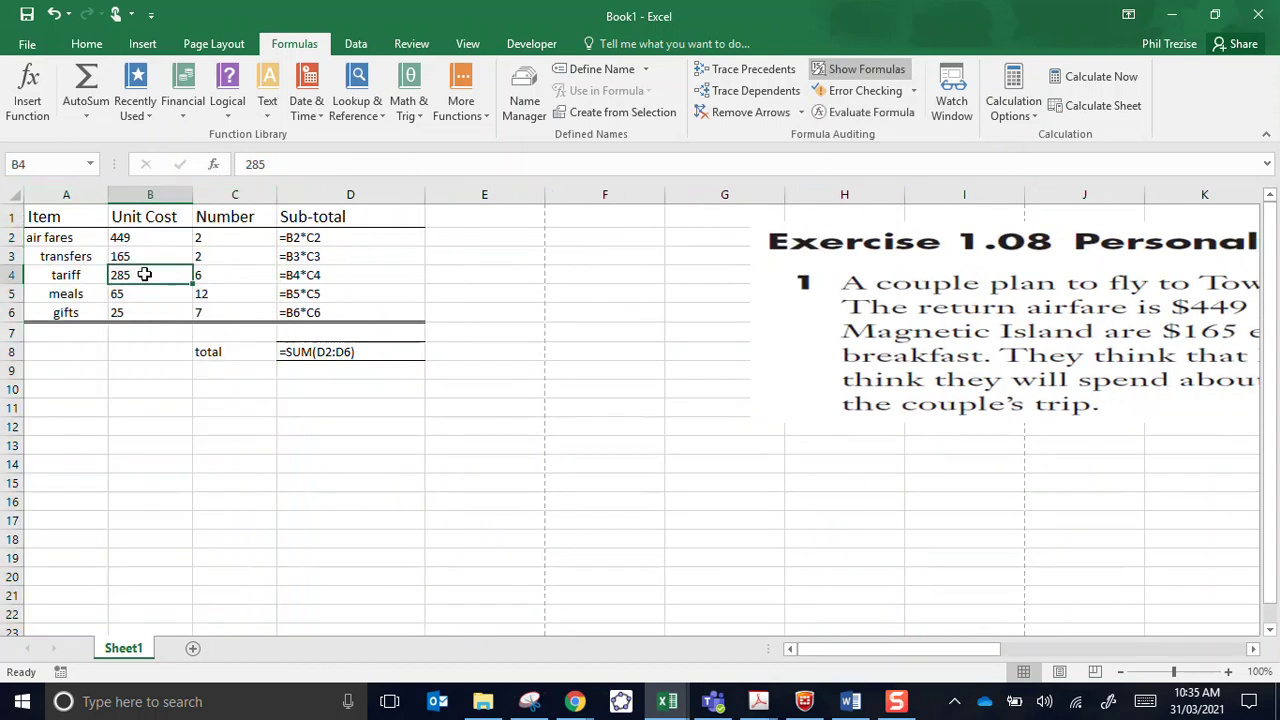
# Try to display the unit costs in B2:B6 as dollar amounts with the Accounting number format
pyautogui.click(145, 239)
pyautogui.moveTo(151, 299); pyautogui.dragTo(150, 314)
pyautogui.click(89, 52)
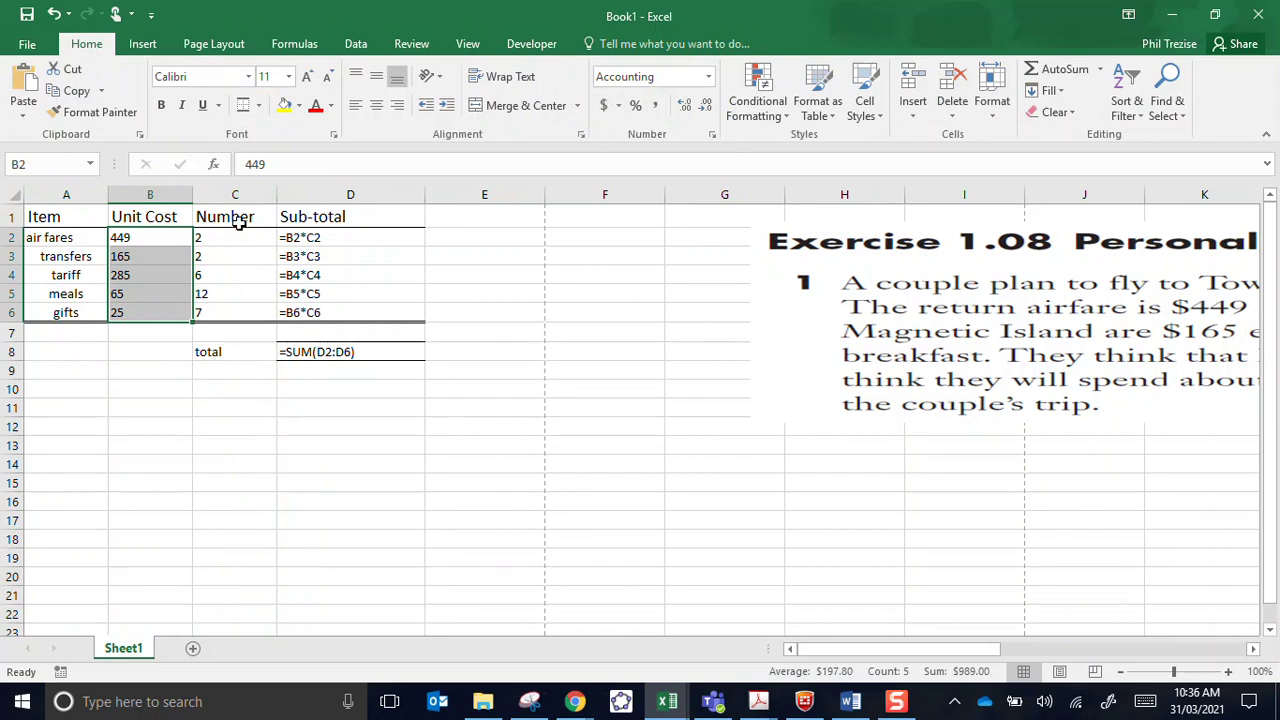
pyautogui.click(615, 107)
pyautogui.click(608, 110)
# Centre the item names in A2:A6
pyautogui.moveTo(82, 244); pyautogui.dragTo(82, 316)
pyautogui.click(376, 105)
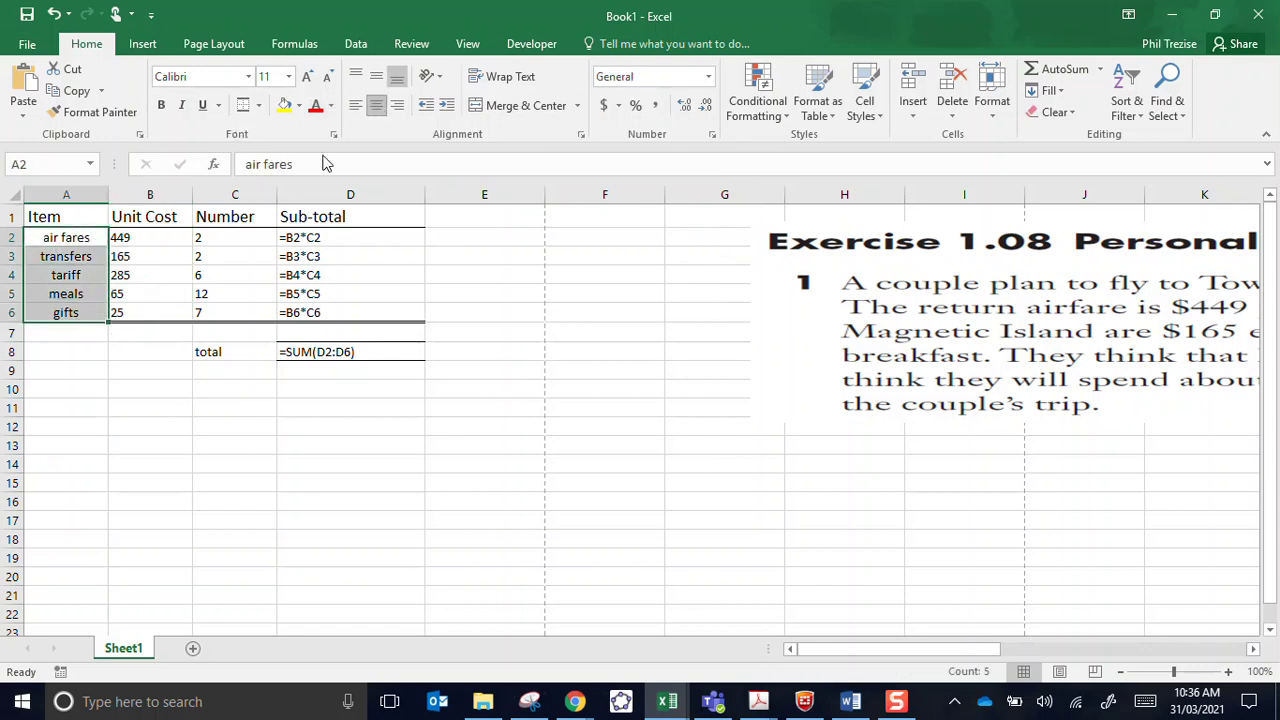
# Try to centre the budget values in B2:D6 in the formula view, cancelling any accidental move of cells
pyautogui.moveTo(171, 243); pyautogui.dragTo(318, 313)
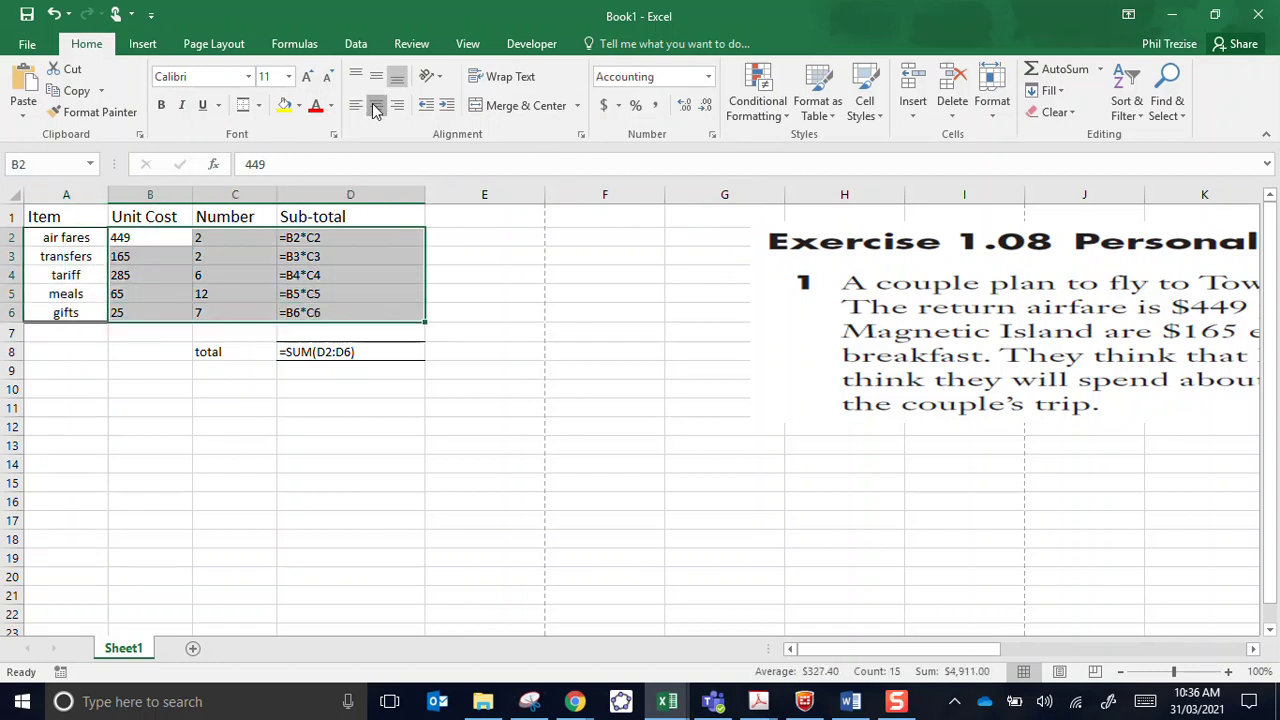
pyautogui.click(254, 426)
pyautogui.moveTo(166, 242); pyautogui.dragTo(231, 324)
pyautogui.moveTo(175, 229); pyautogui.dragTo(194, 241)
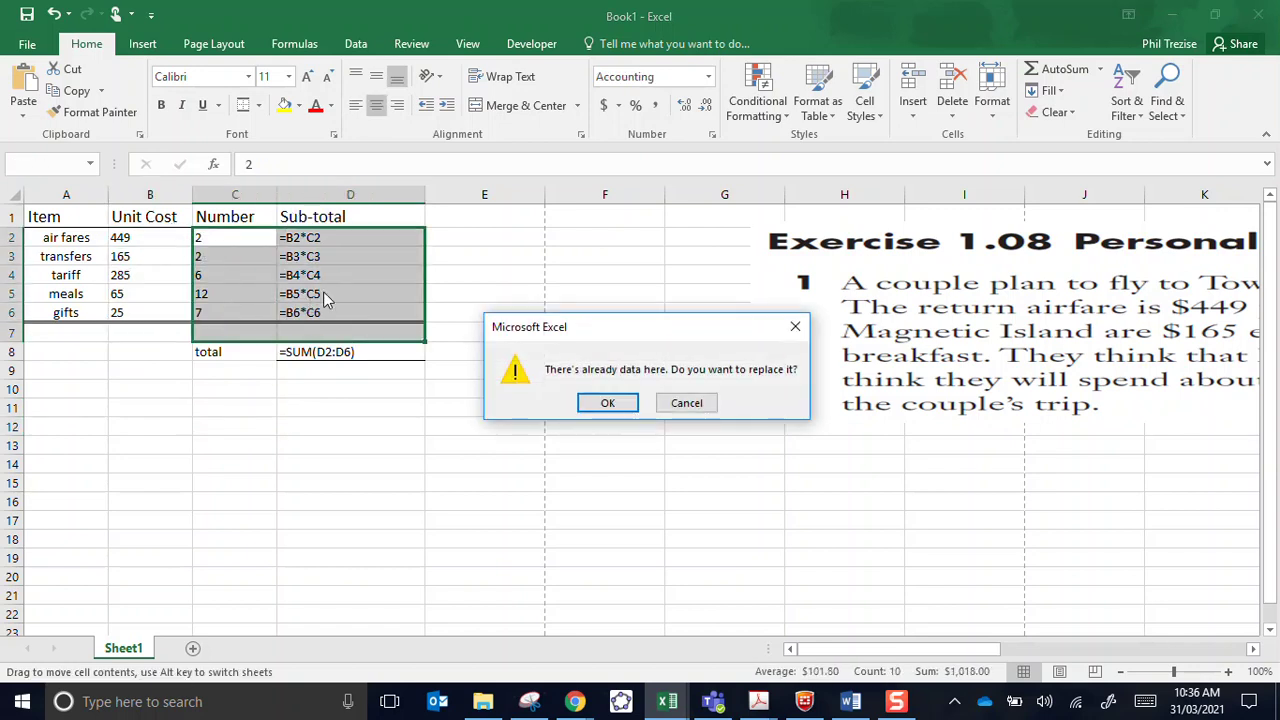
pyautogui.click(672, 402)
pyautogui.moveTo(163, 243); pyautogui.dragTo(214, 302)
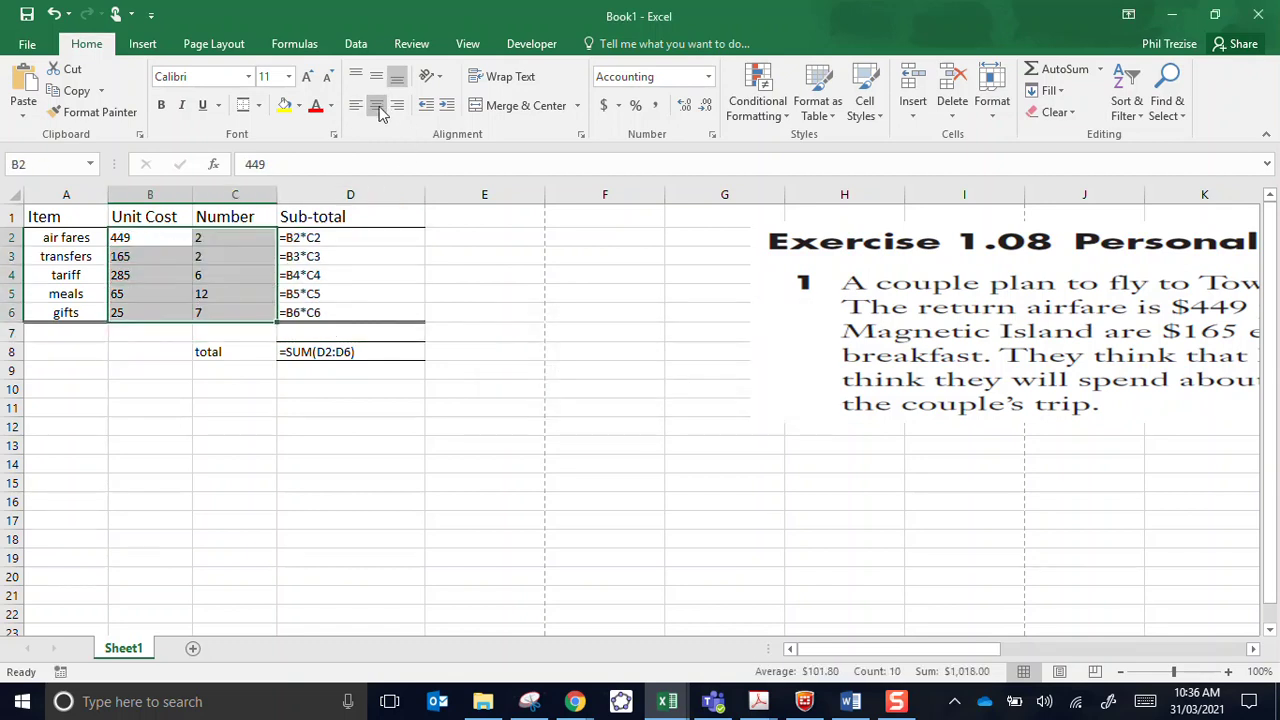
pyautogui.click(485, 356)
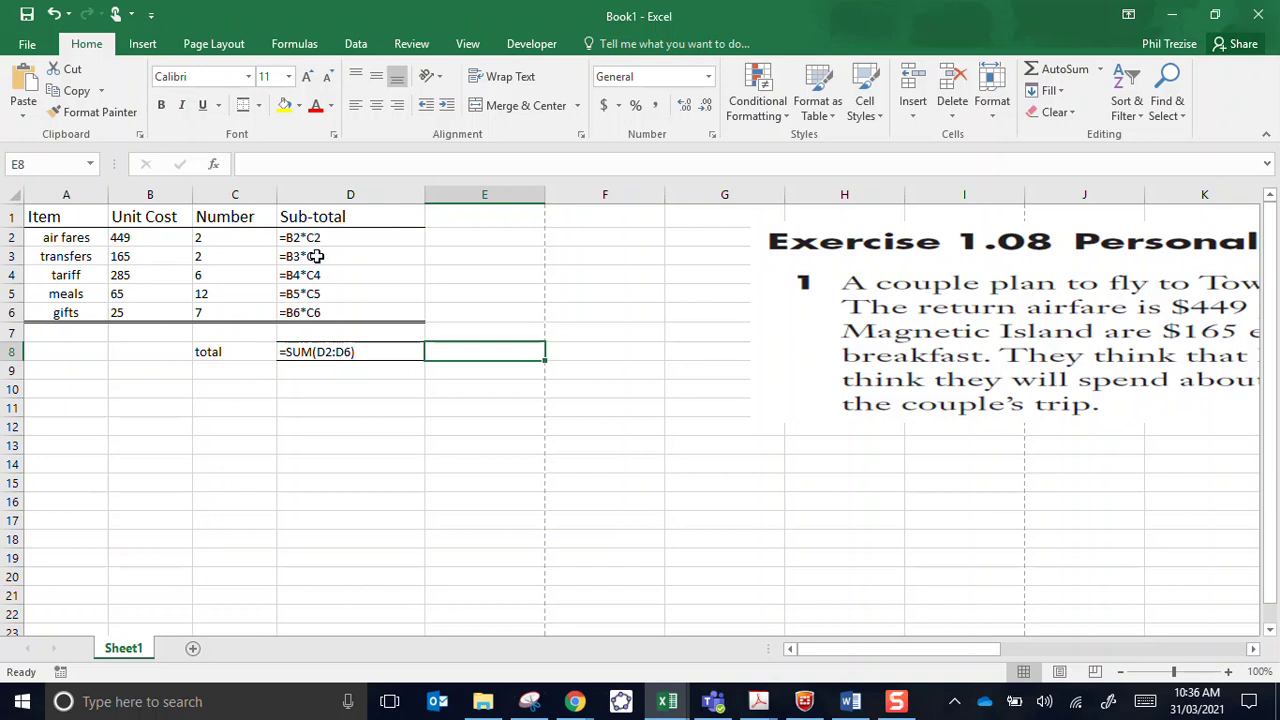
# Snip the formula view of the budget table, A1:D8, with Snipping Tool and paste it below the values snip in the Word document
pyautogui.click(531, 703)
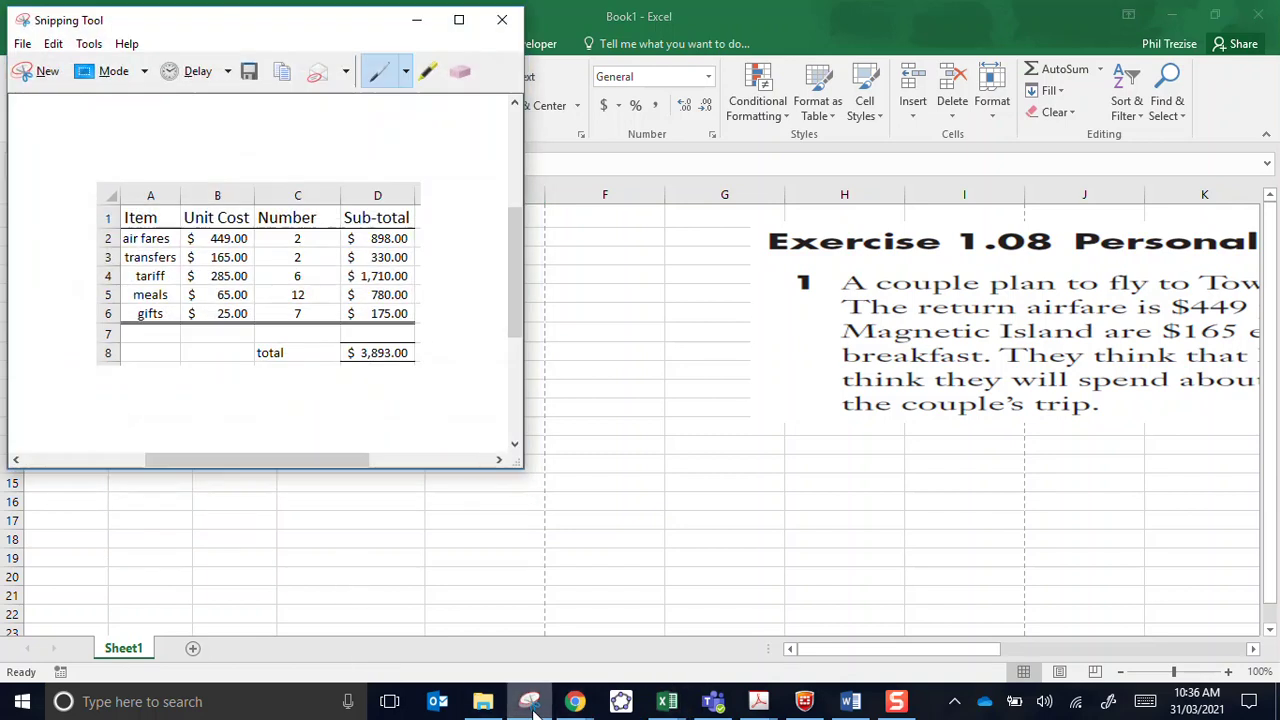
pyautogui.click(30, 72)
pyautogui.moveTo(6, 177); pyautogui.dragTo(433, 367)
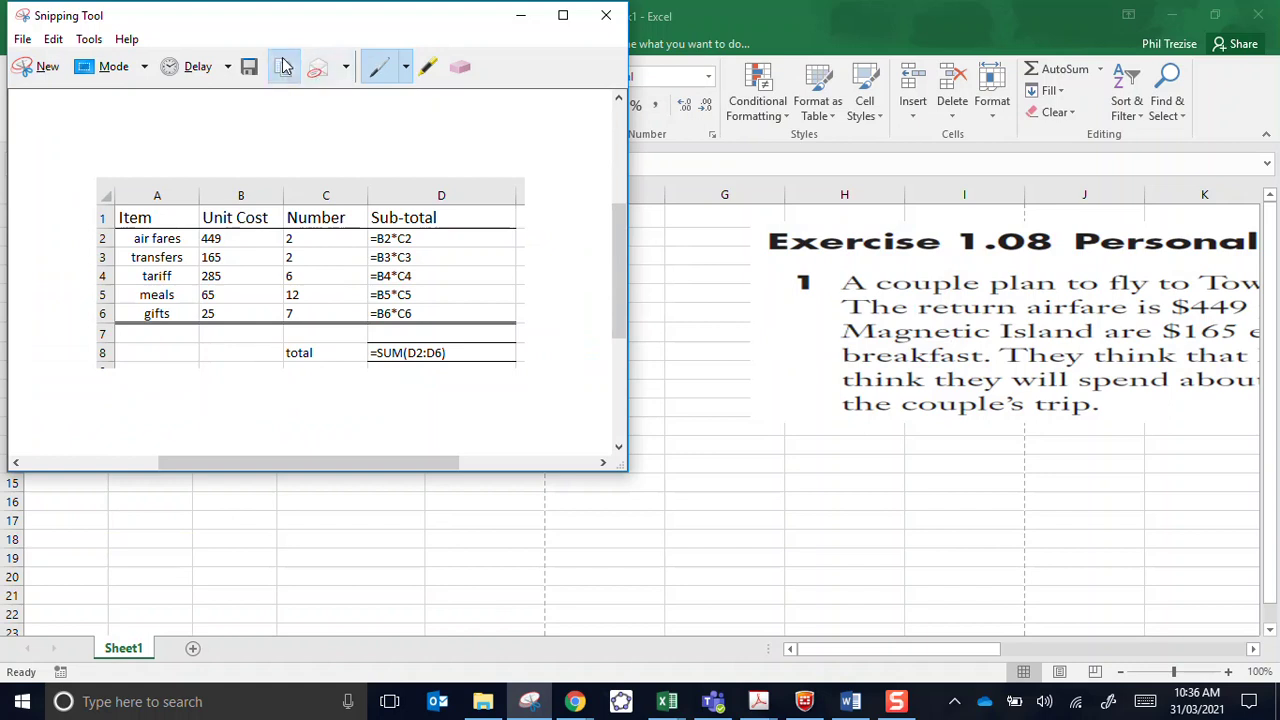
pyautogui.click(850, 701)
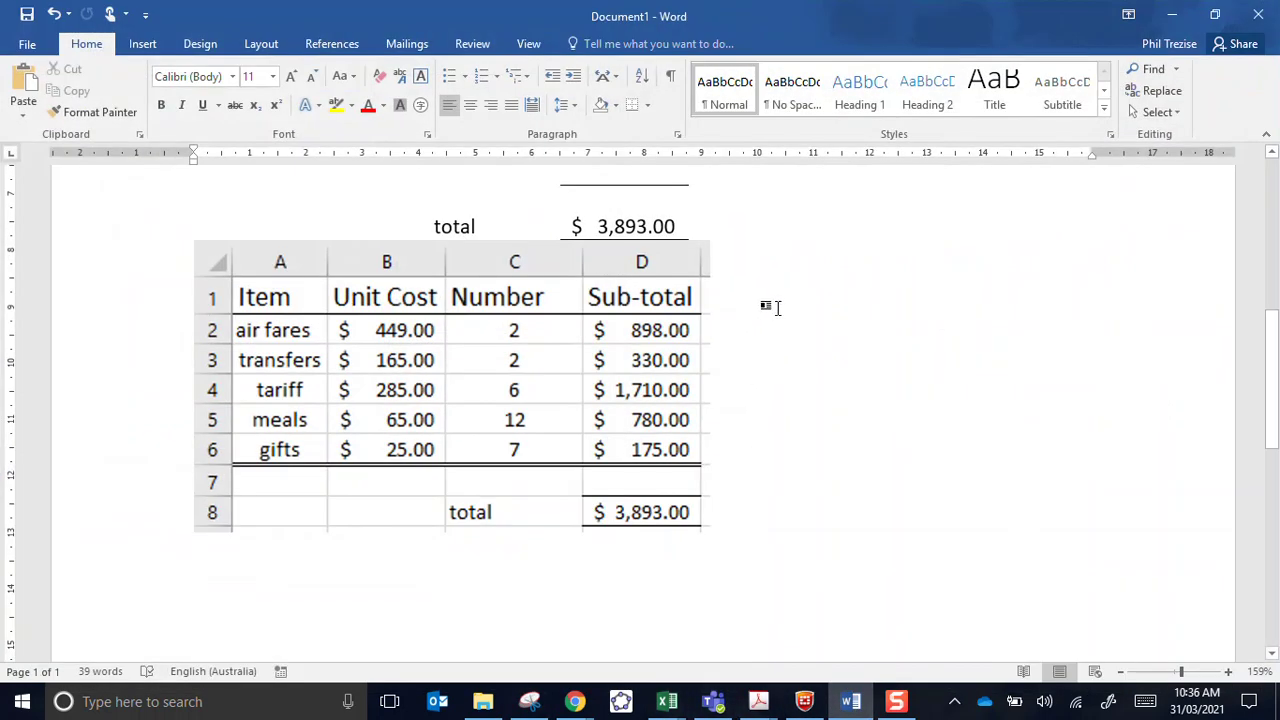
pyautogui.hotkey('ctrl', 'v')
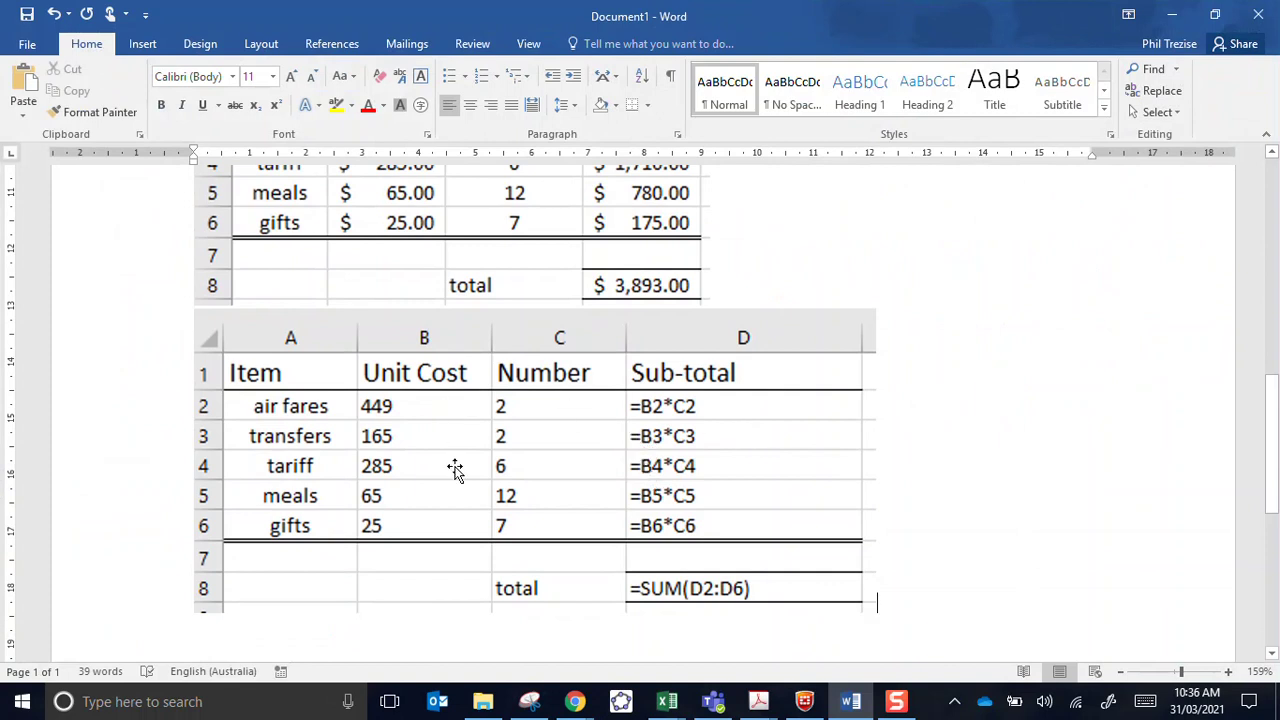
# Review the pasted budget table, the values snip and the formula snip in the Word document
pyautogui.scroll(5, 766, 517)
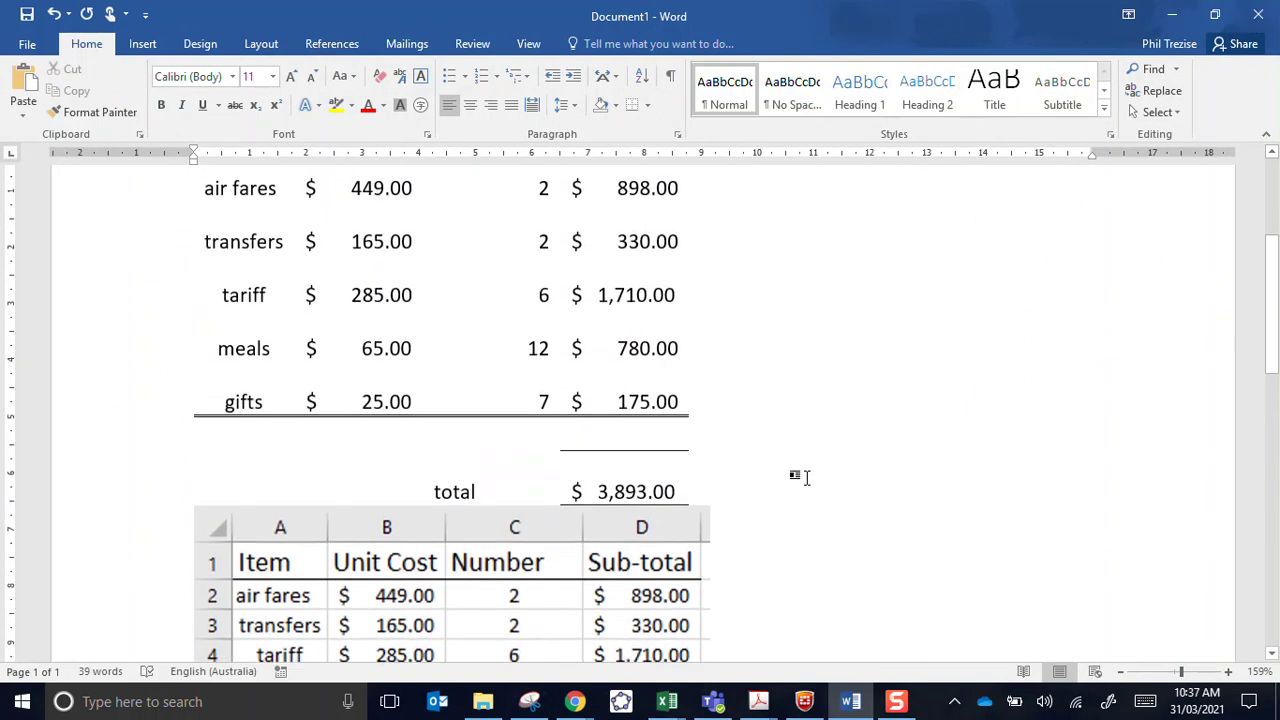
pyautogui.scroll(3, 806, 477)
pyautogui.scroll(-10, 869, 466)
pyautogui.scroll(8, 869, 466)
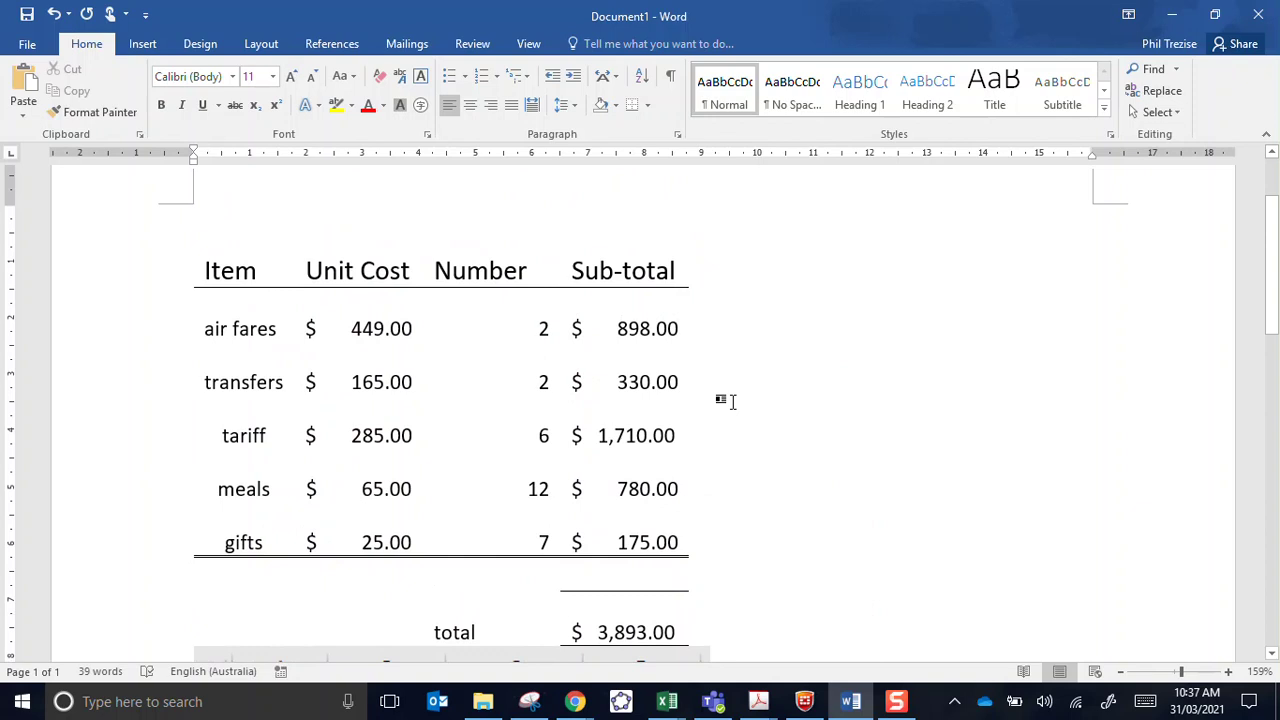
pyautogui.scroll(-5, 732, 401)
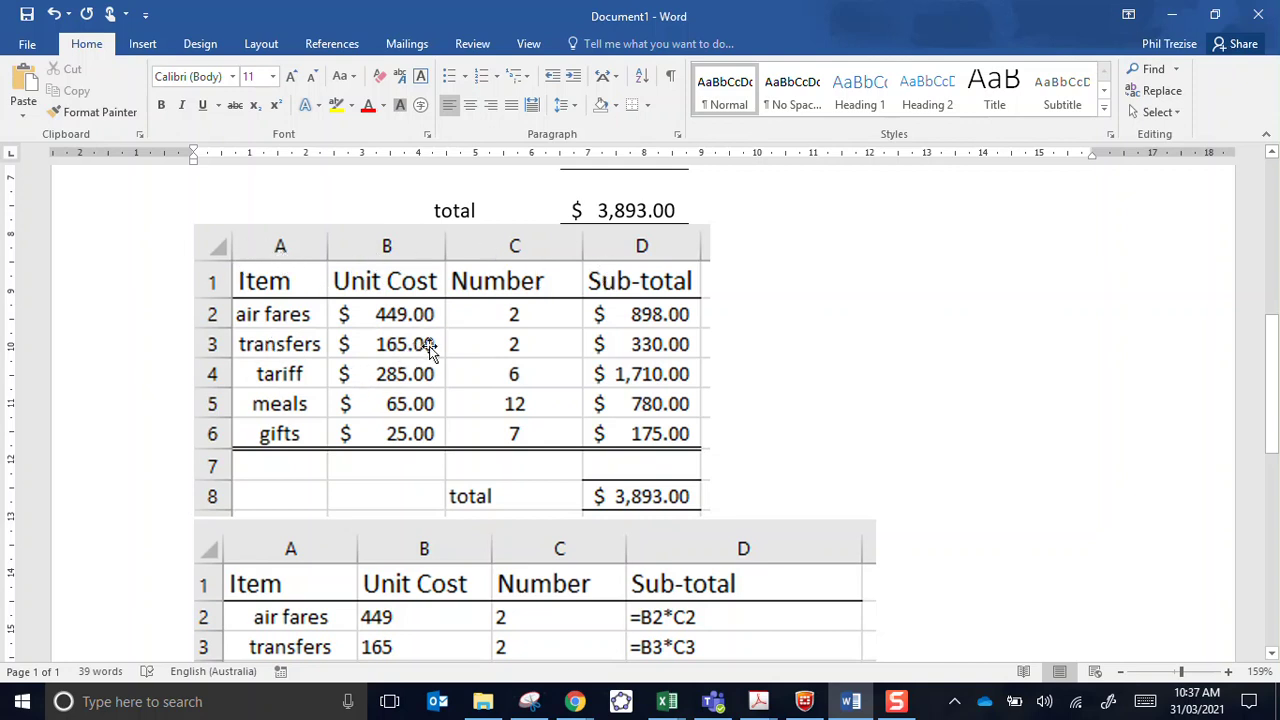
pyautogui.scroll(-3, 358, 435)
pyautogui.scroll(-2, 358, 435)
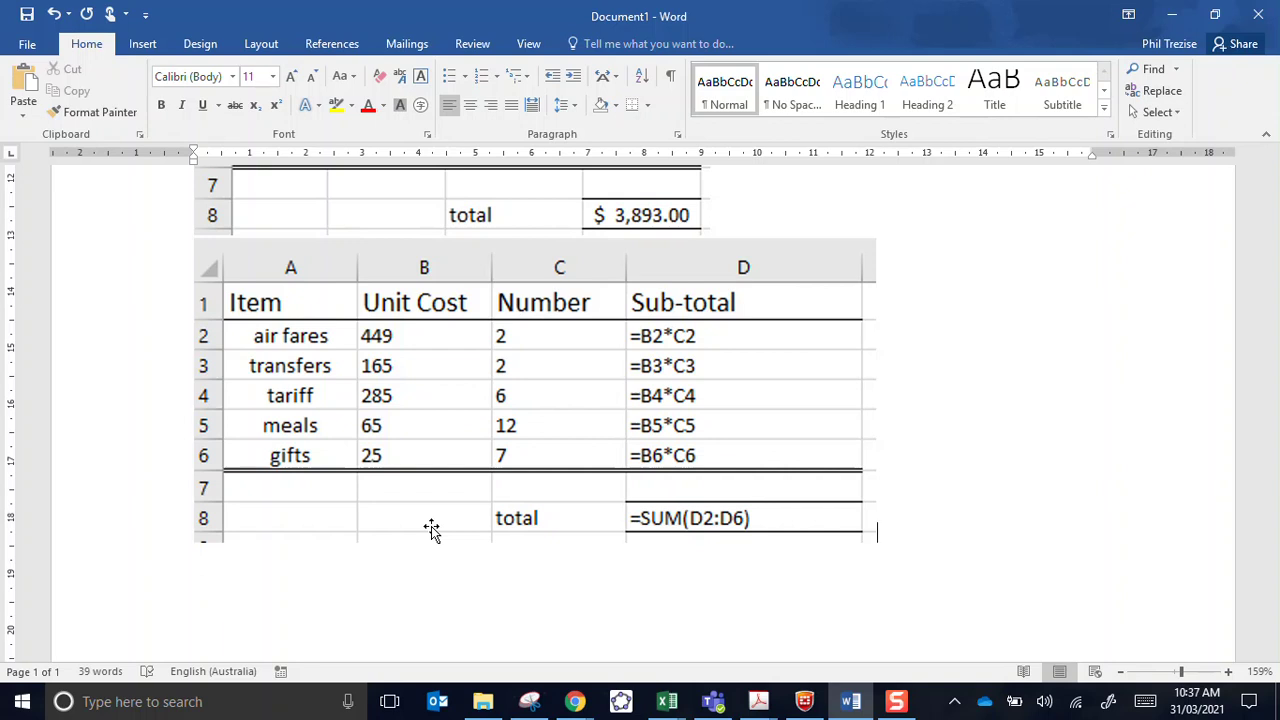
pyautogui.scroll(9, 508, 472)
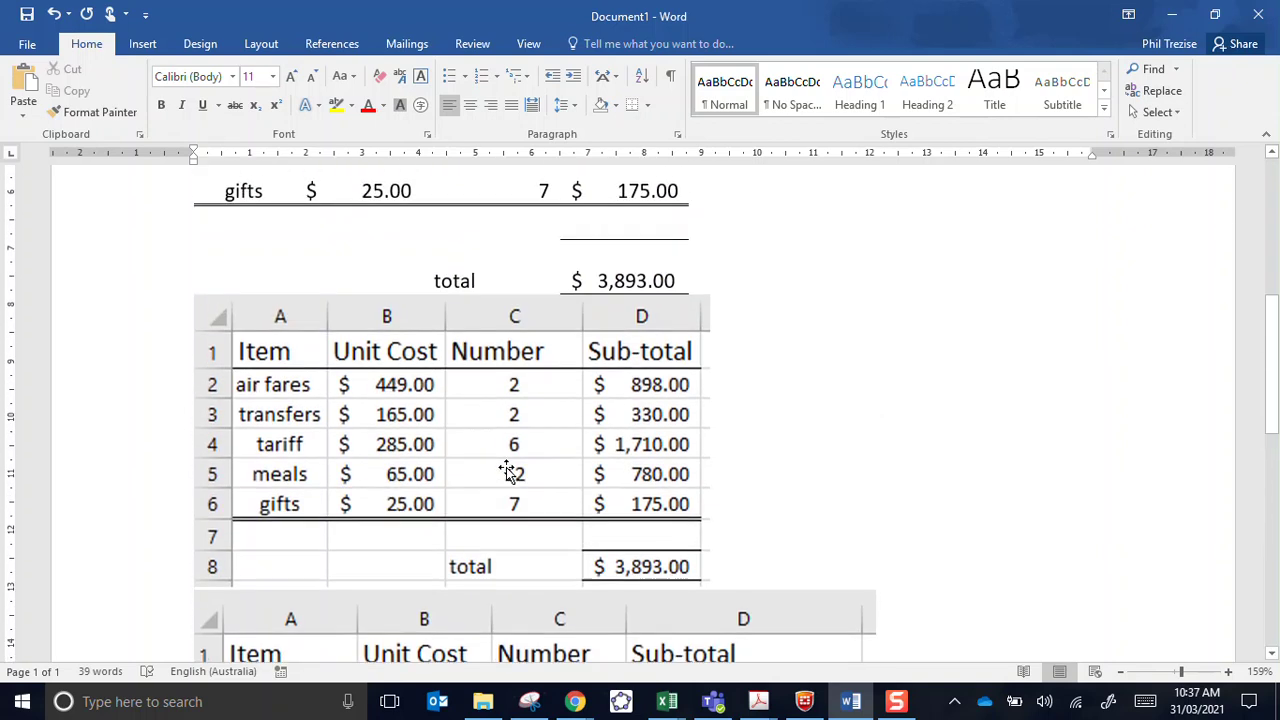
pyautogui.scroll(-8, 857, 437)
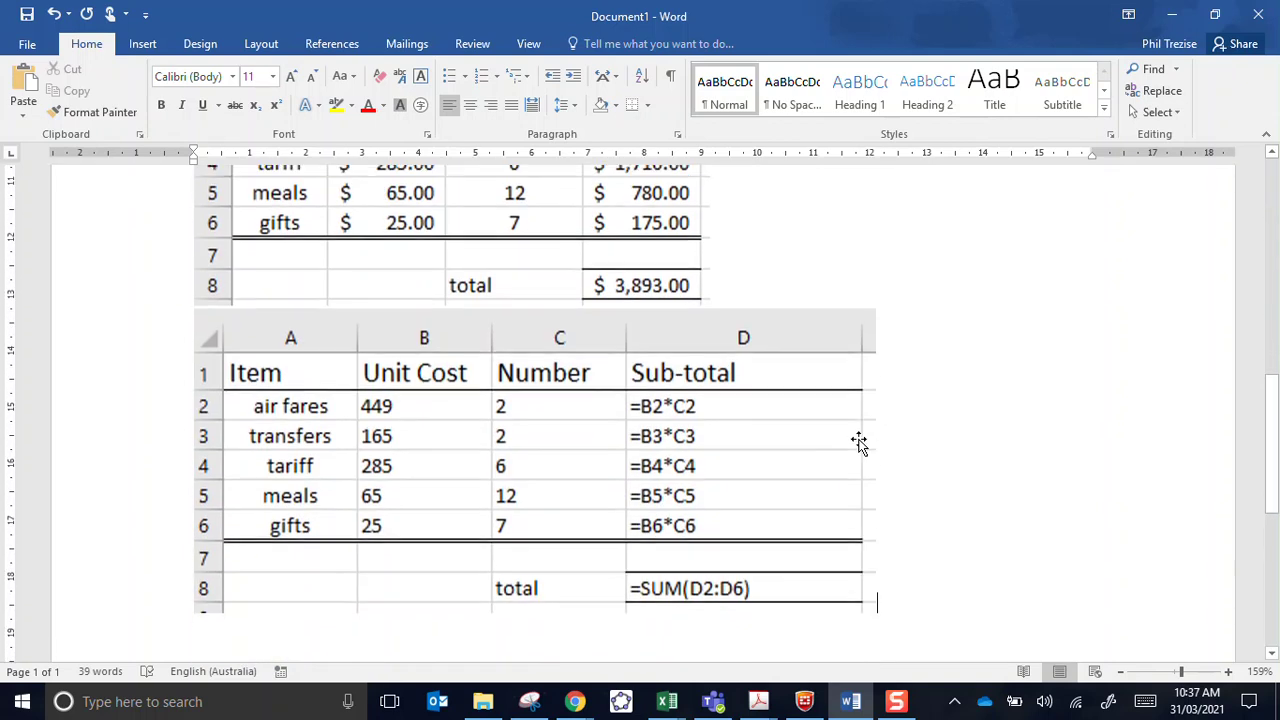
pyautogui.scroll(8, 912, 490)
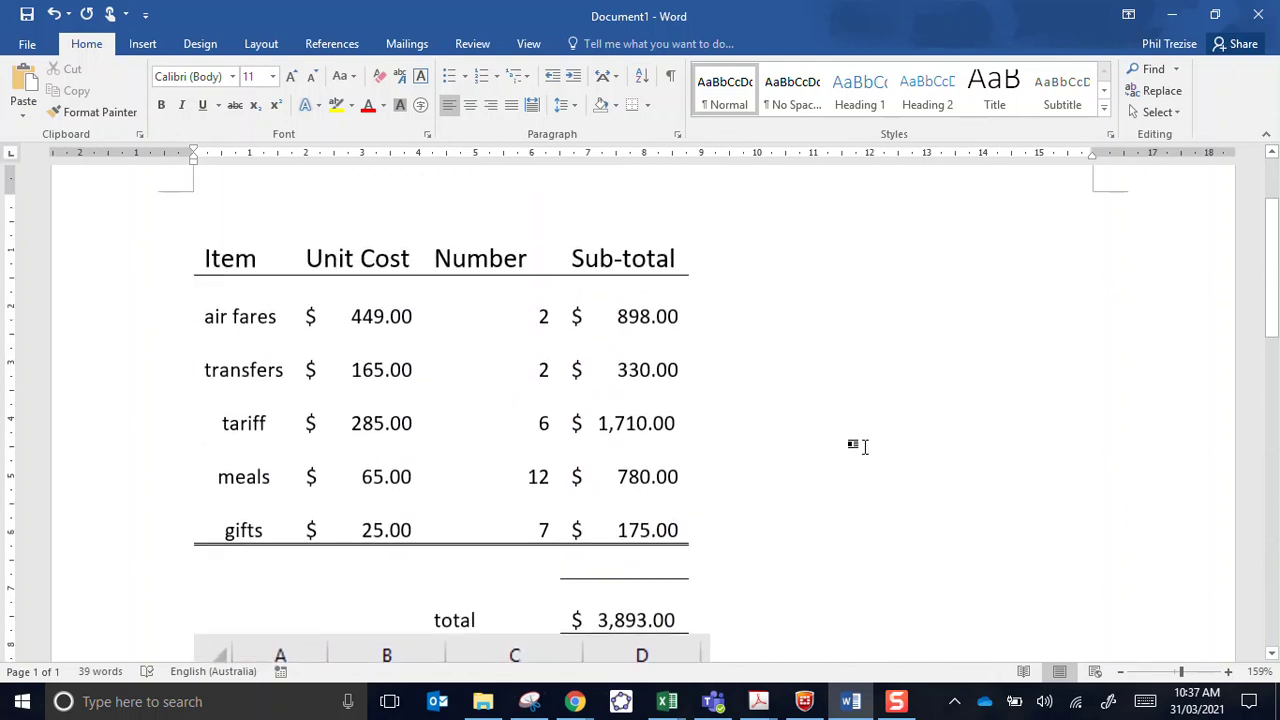